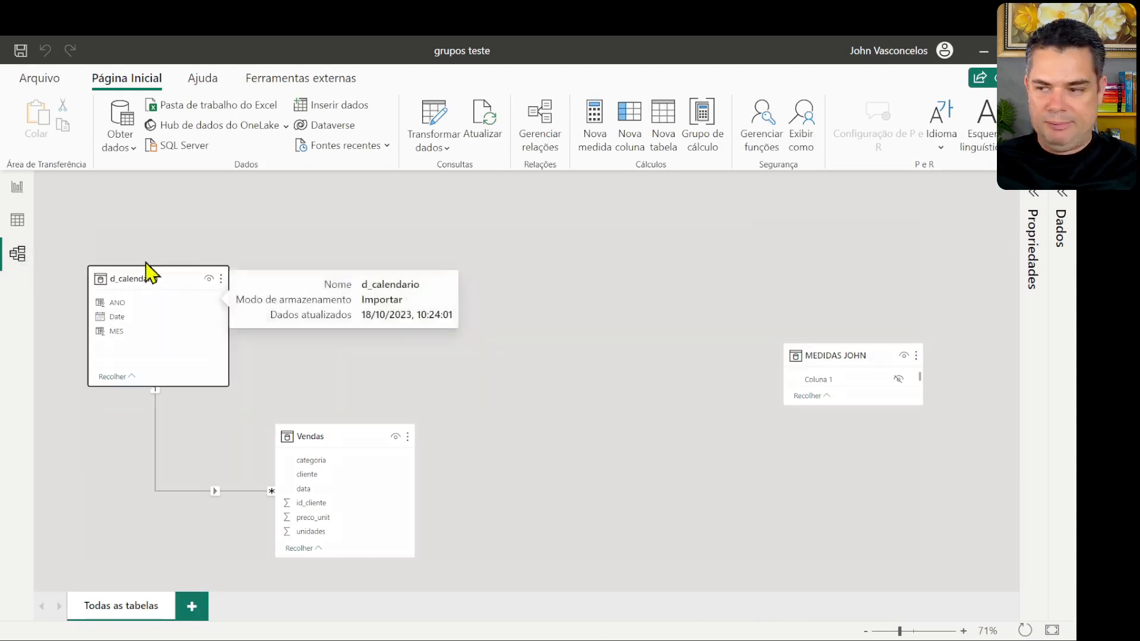
- Group the d_calendario, Vendas and MEDIDAS JOHN tables closer together in the model diagram and view the Vendas data rows
drag(329, 437, 341, 377)
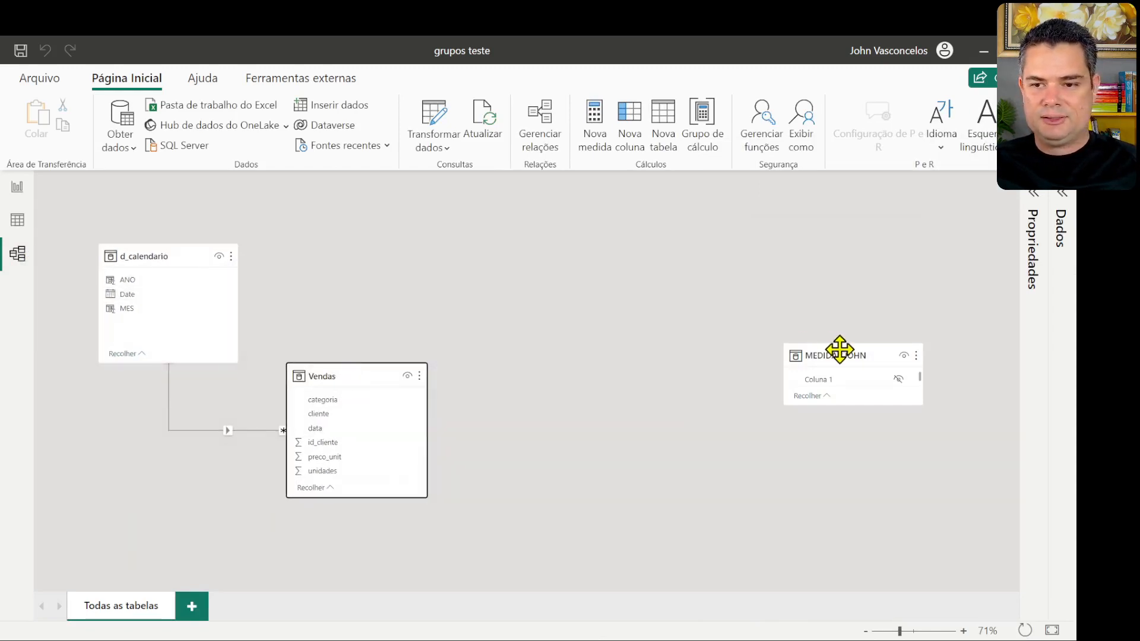
drag(853, 355, 361, 253)
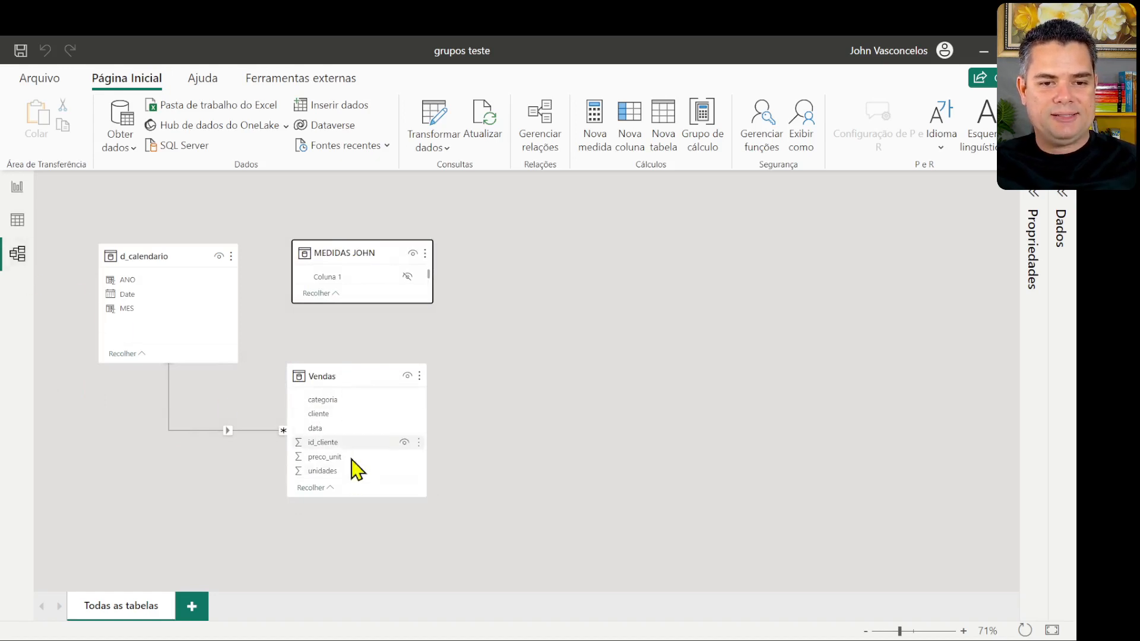
click(17, 221)
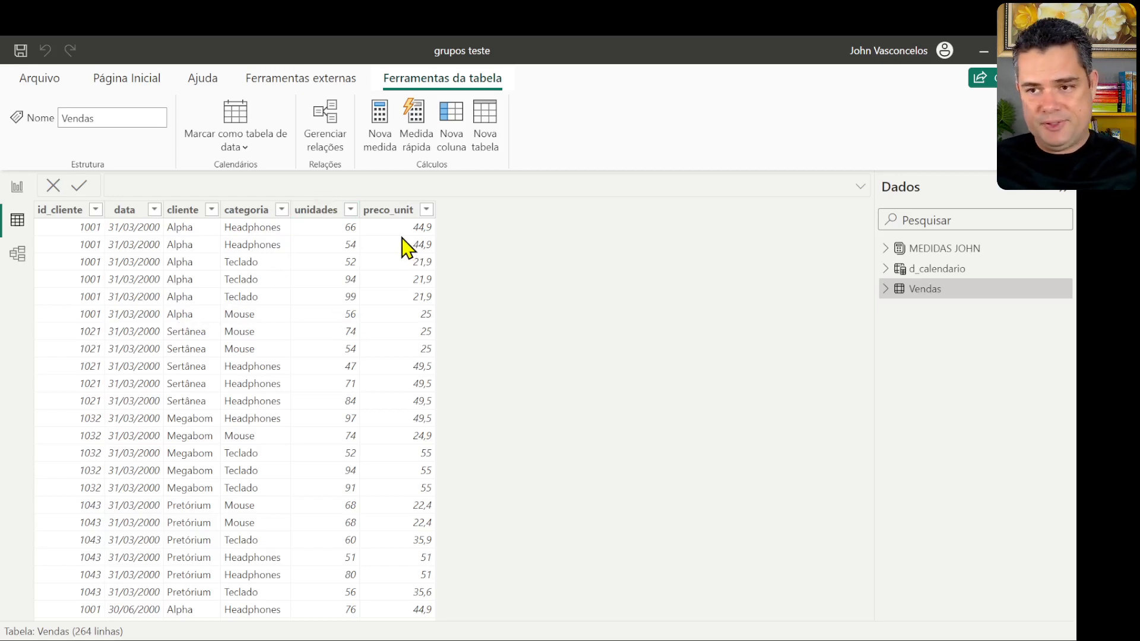
- Return to the report, show the build fields of the cliente matrix and move the matrix higher on the page
click(17, 187)
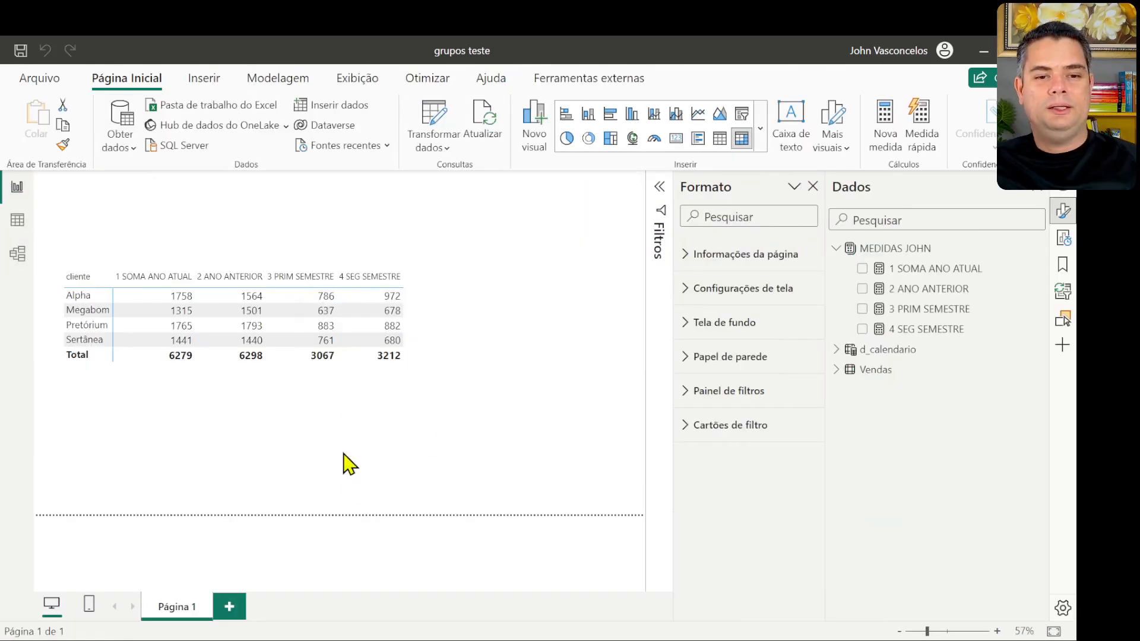
click(424, 359)
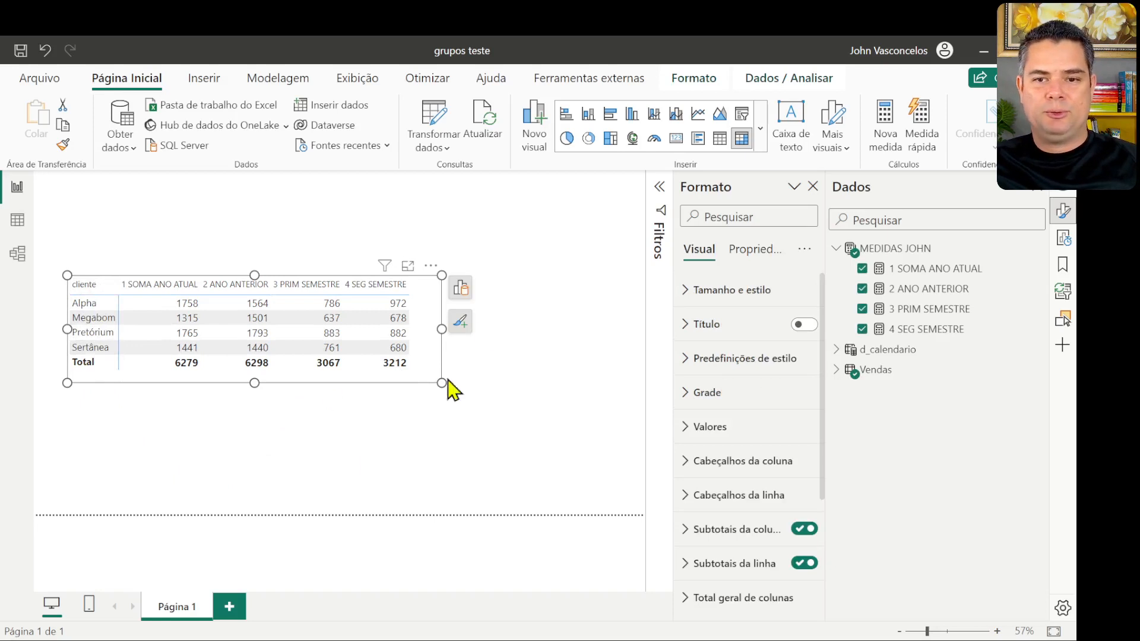
click(460, 289)
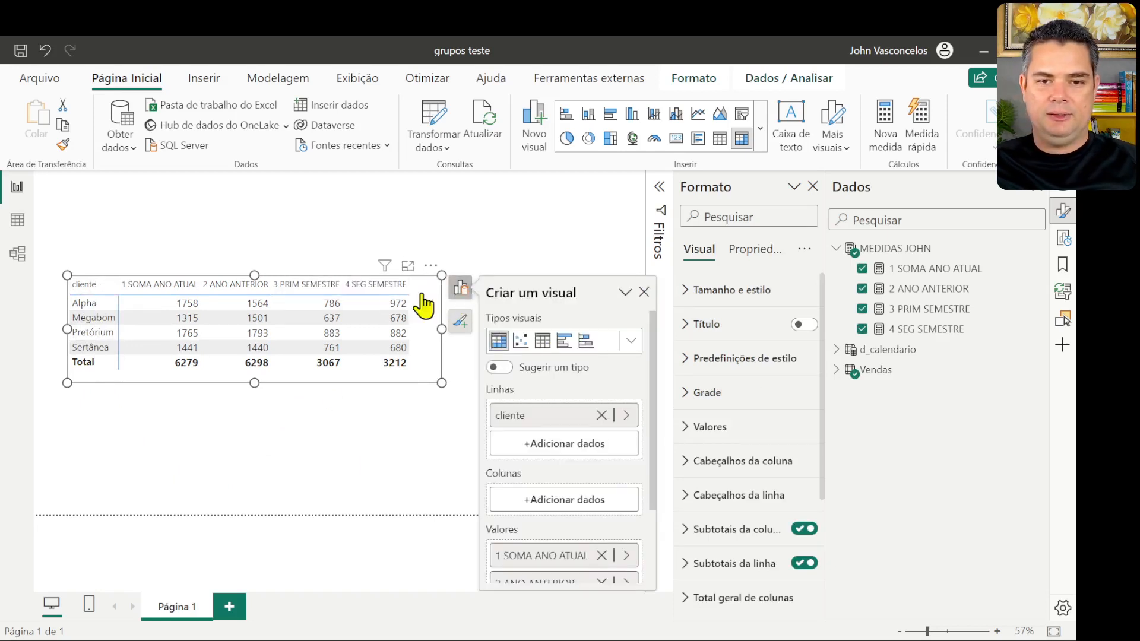
drag(428, 301, 424, 250)
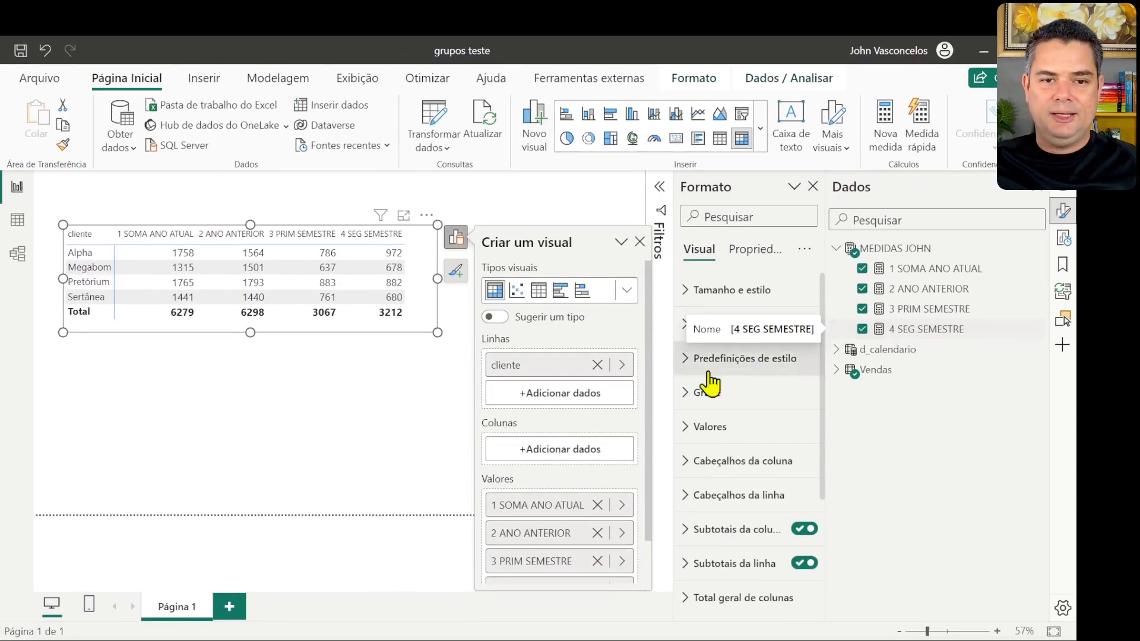
- Examine the 1 SOMA ANO ATUAL measure's formula: its name, the SUM of Vendas[unidades] and the d_calendario[ANO] filter with MAX
click(928, 268)
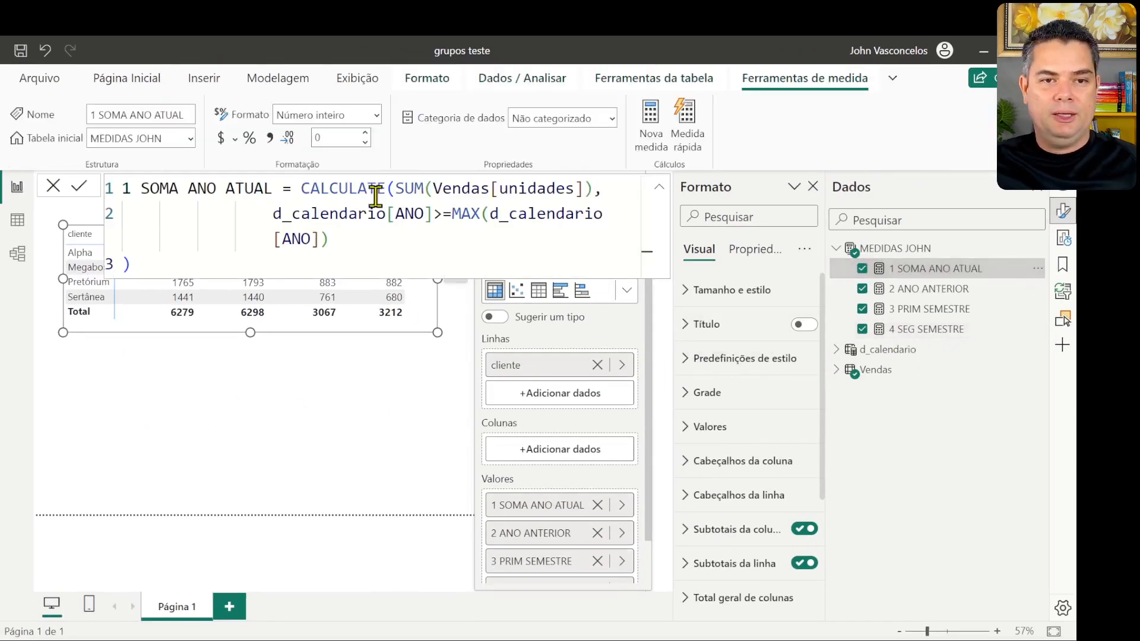
click(346, 264)
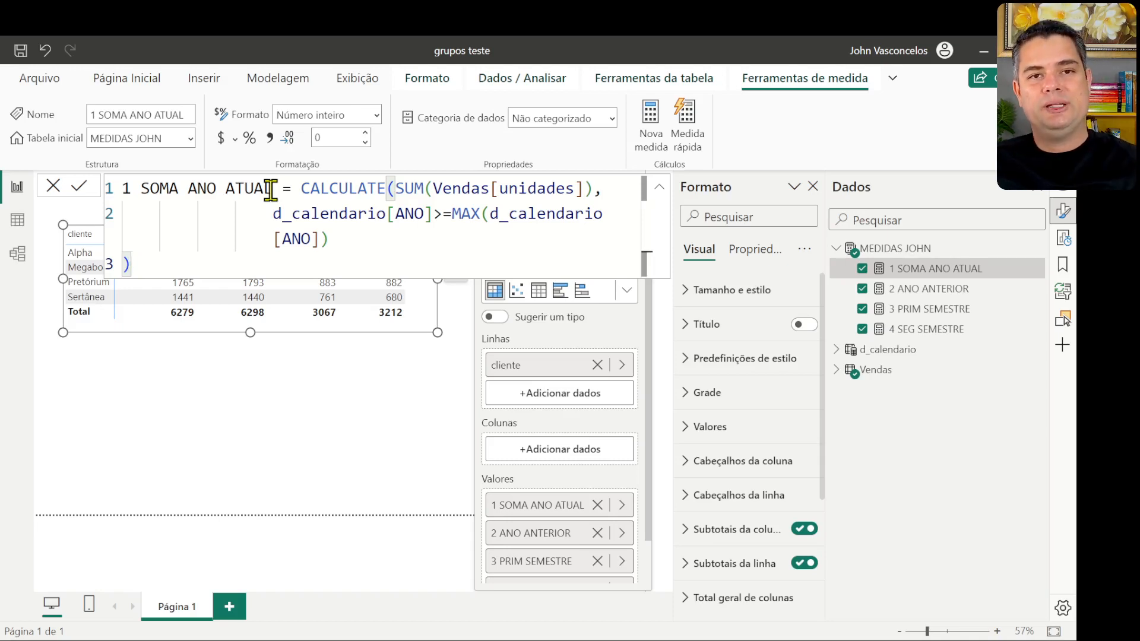
drag(276, 188, 114, 189)
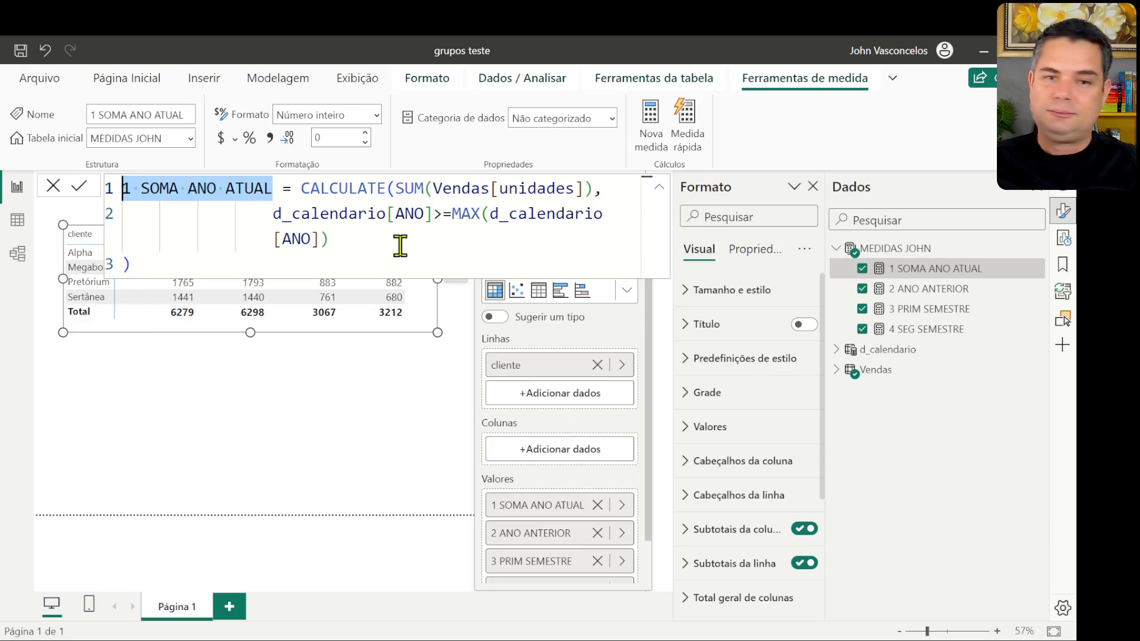
drag(304, 190, 584, 190)
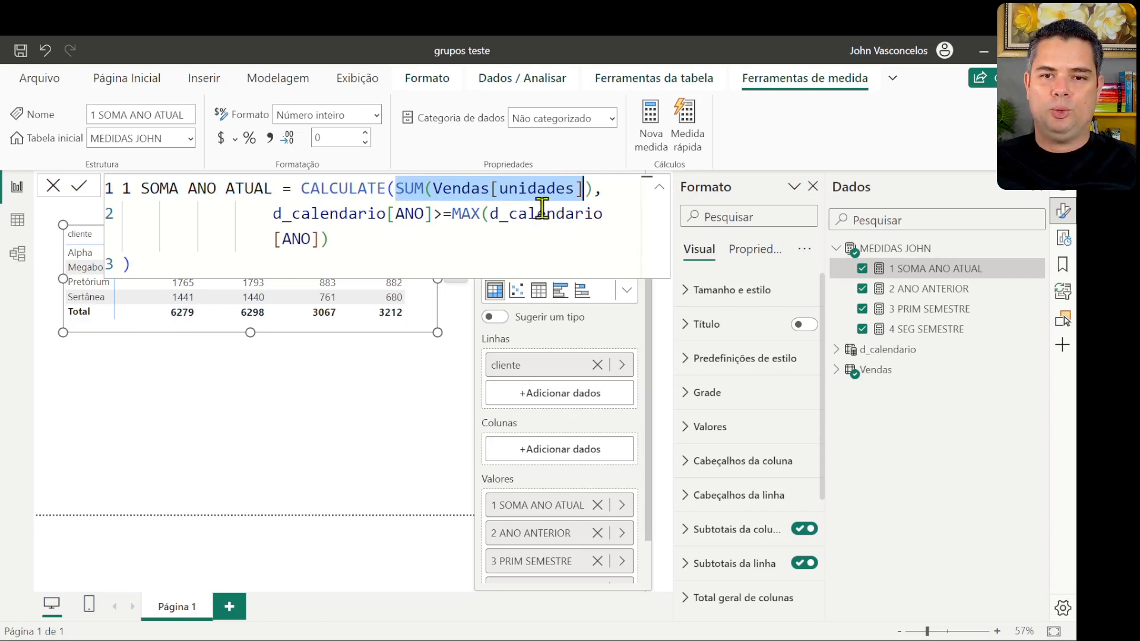
click(842, 374)
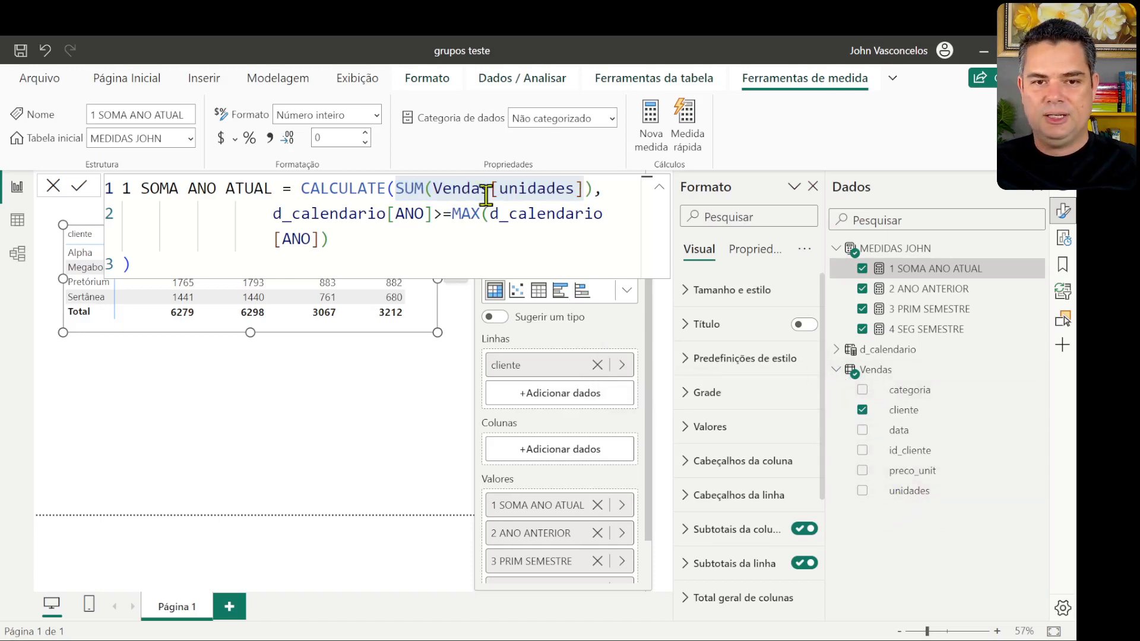
click(584, 189)
drag(584, 189, 273, 214)
click(433, 213)
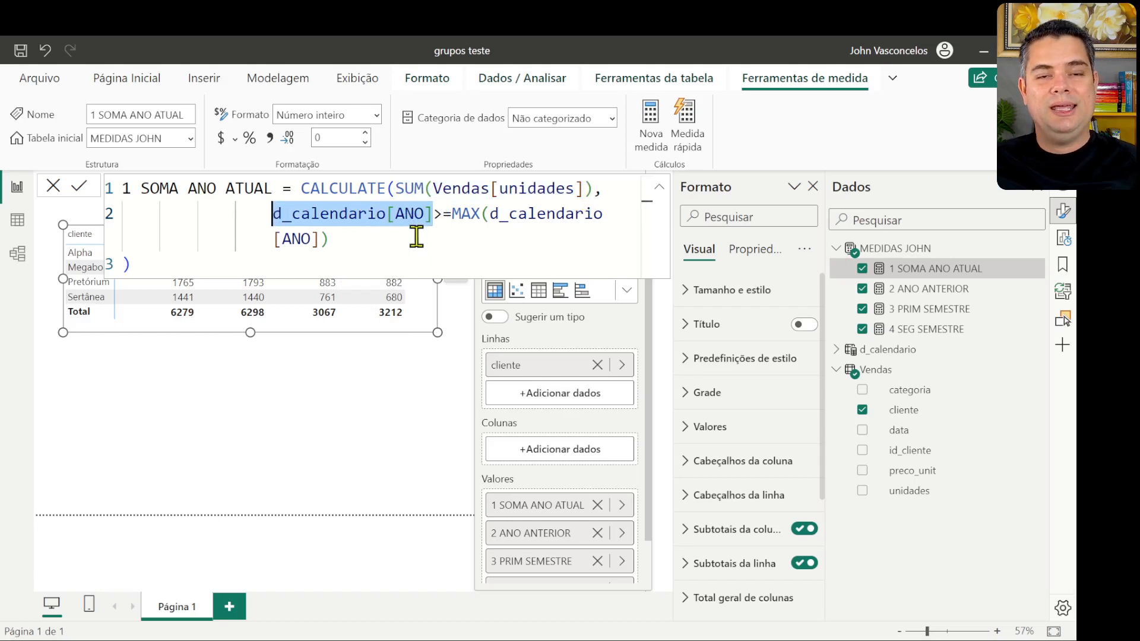
drag(452, 214, 331, 237)
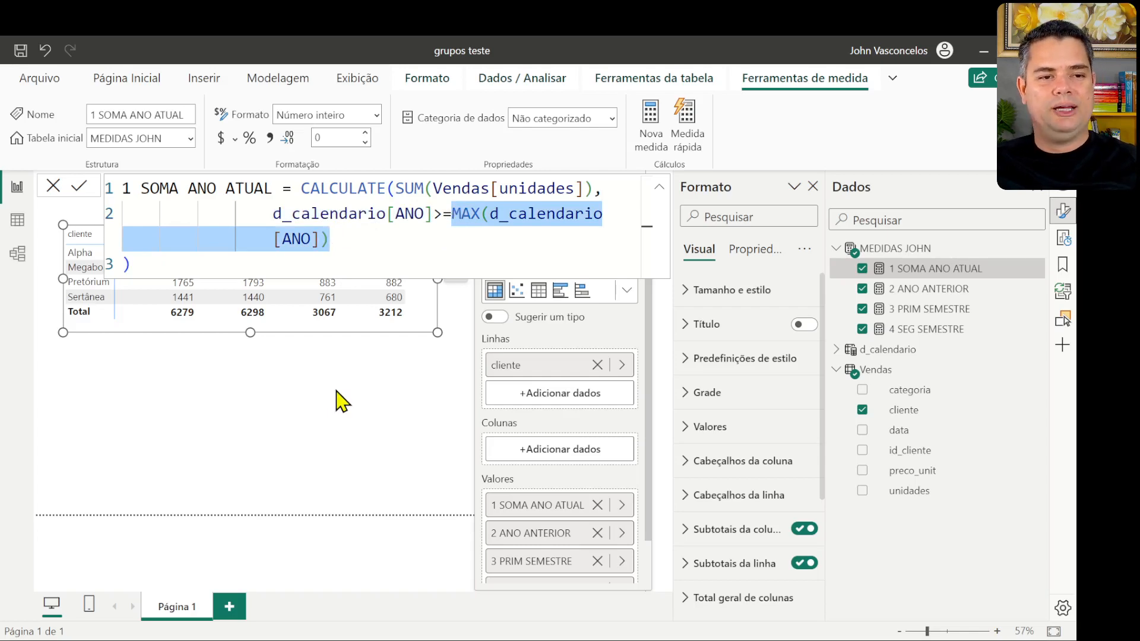
- Sort the Vendas table by the data column in descending order and return to the report
click(18, 221)
scroll(152, 388, down, 15)
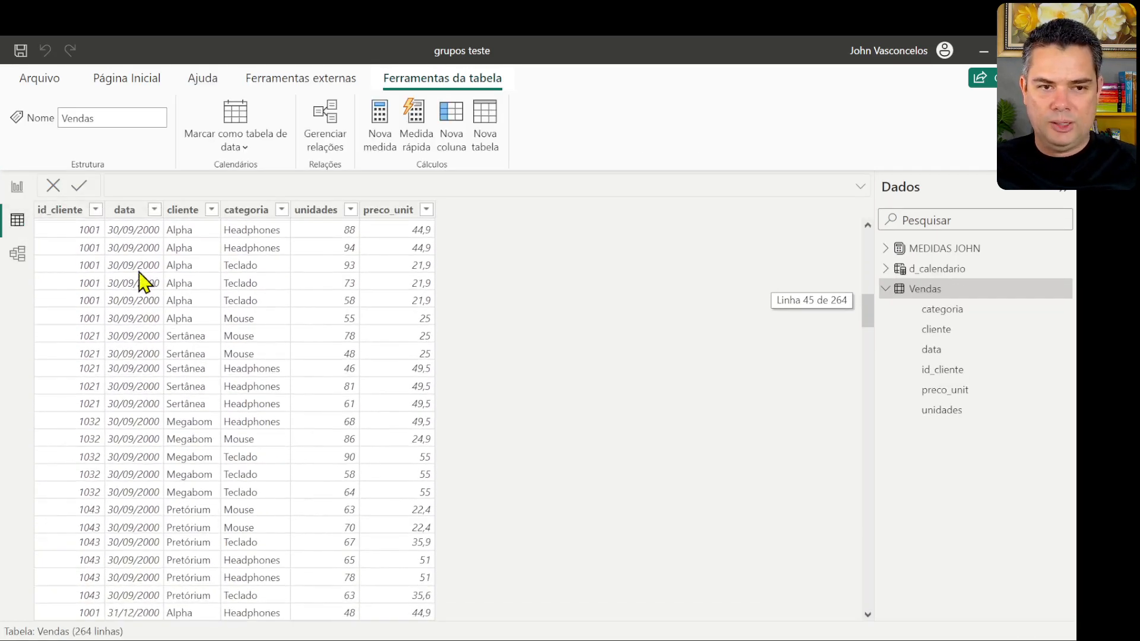
click(155, 209)
click(271, 255)
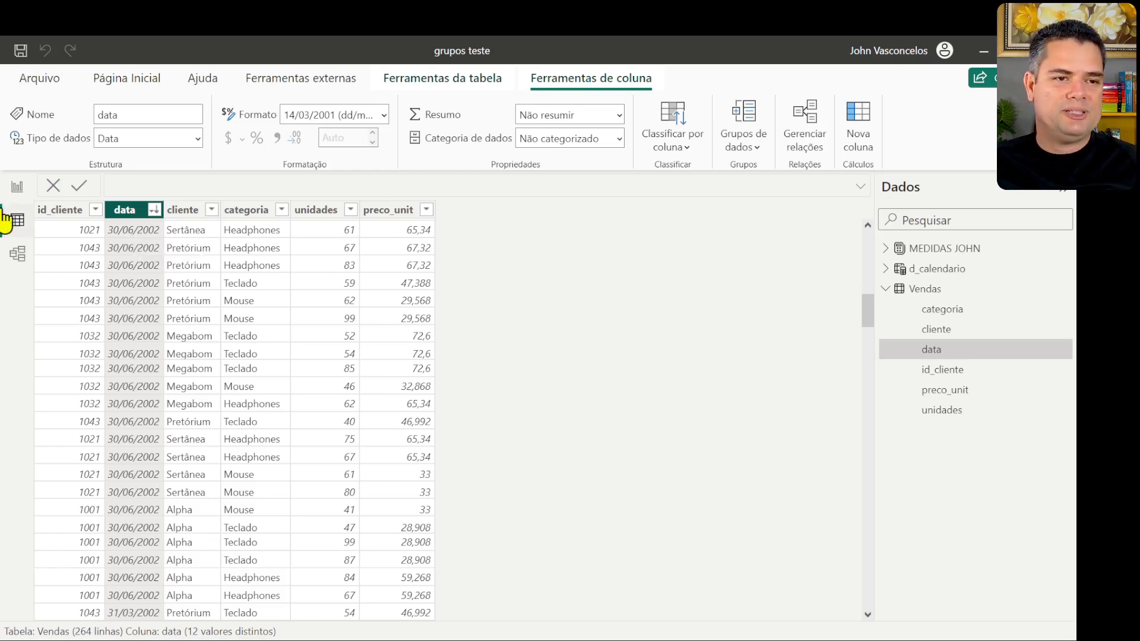
click(17, 187)
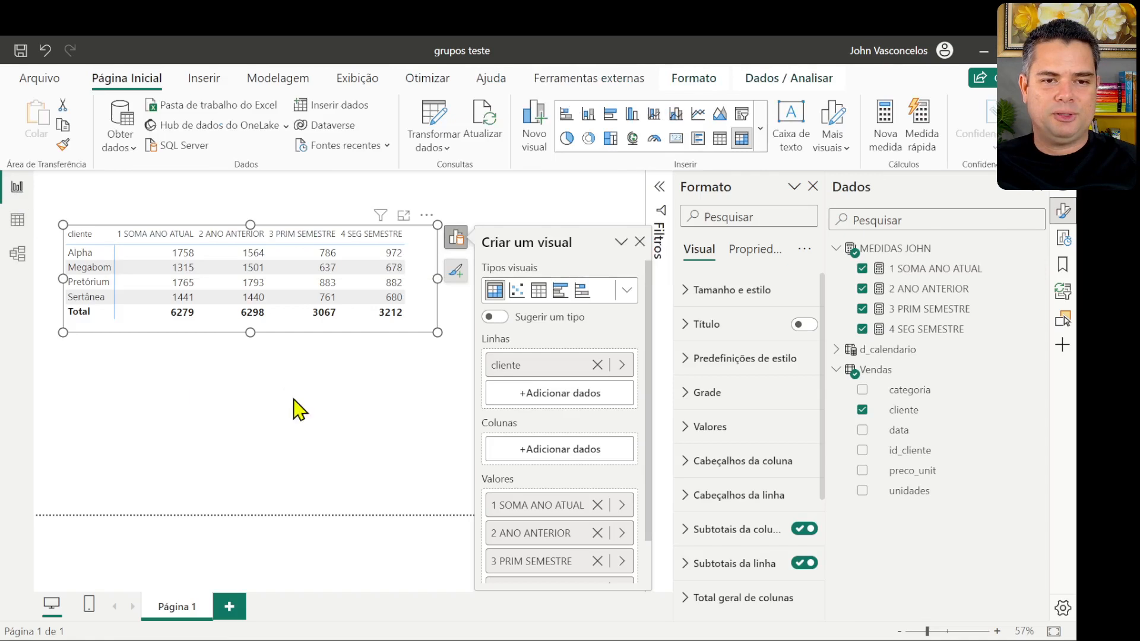
- Review how 1 SOMA ANO ATUAL compares d_calendario[ANO] with its MAX, and collapse the formula again
click(914, 269)
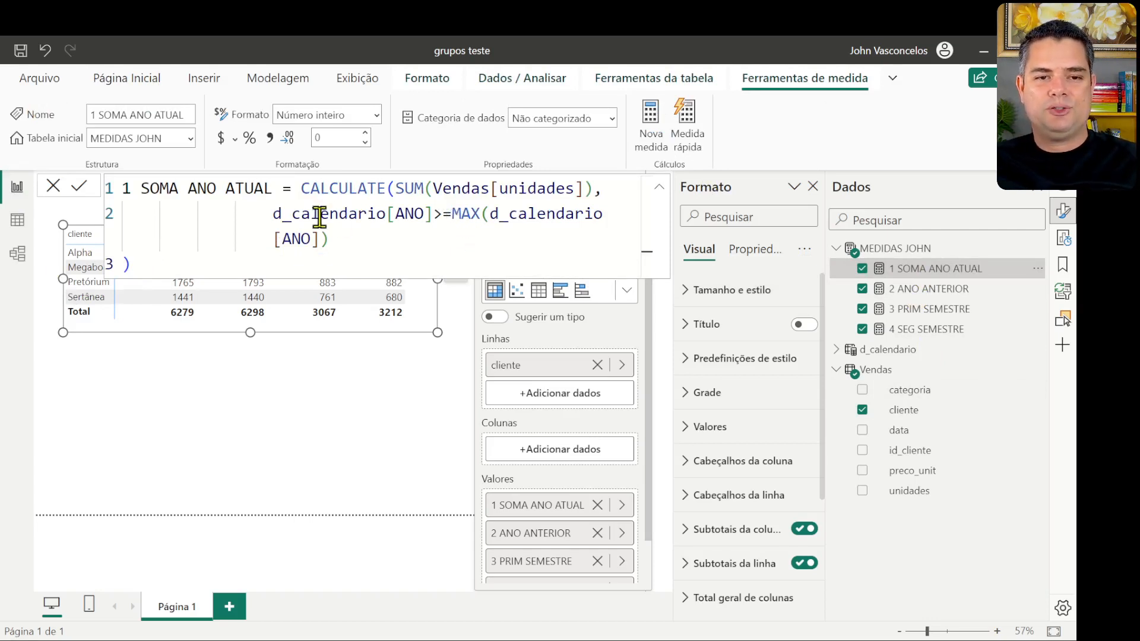
drag(273, 215, 435, 220)
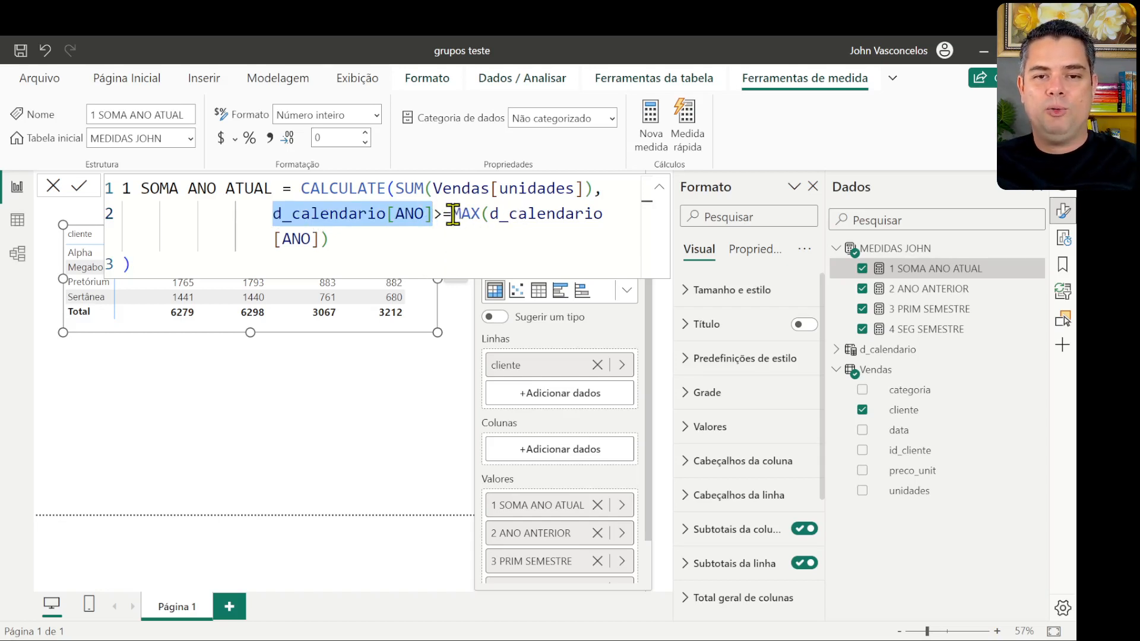
drag(453, 213, 455, 232)
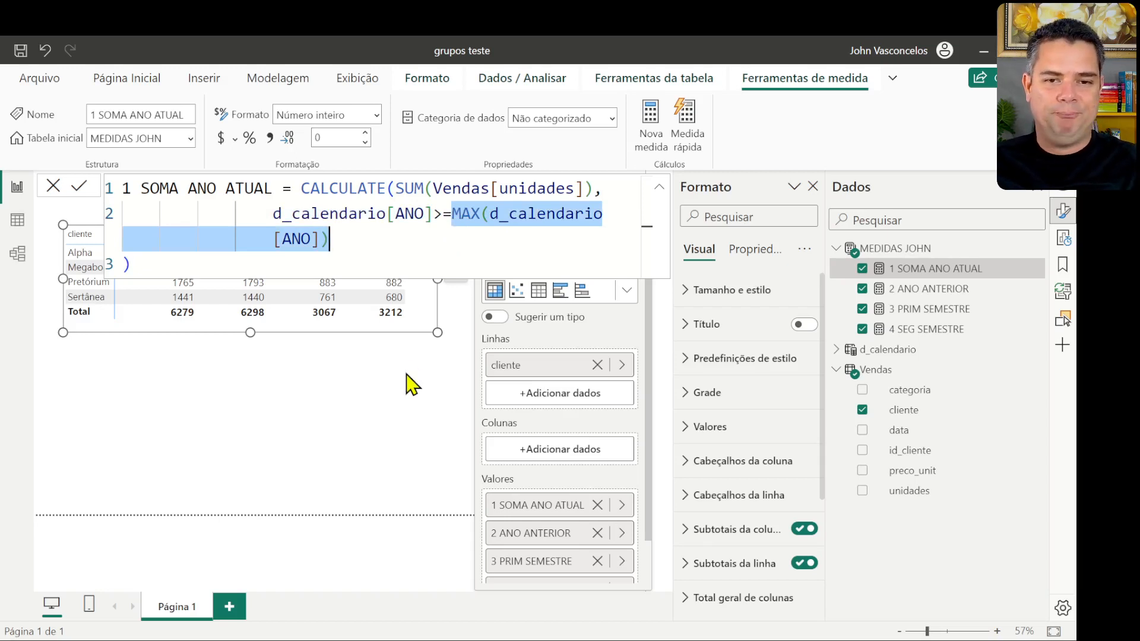
click(159, 260)
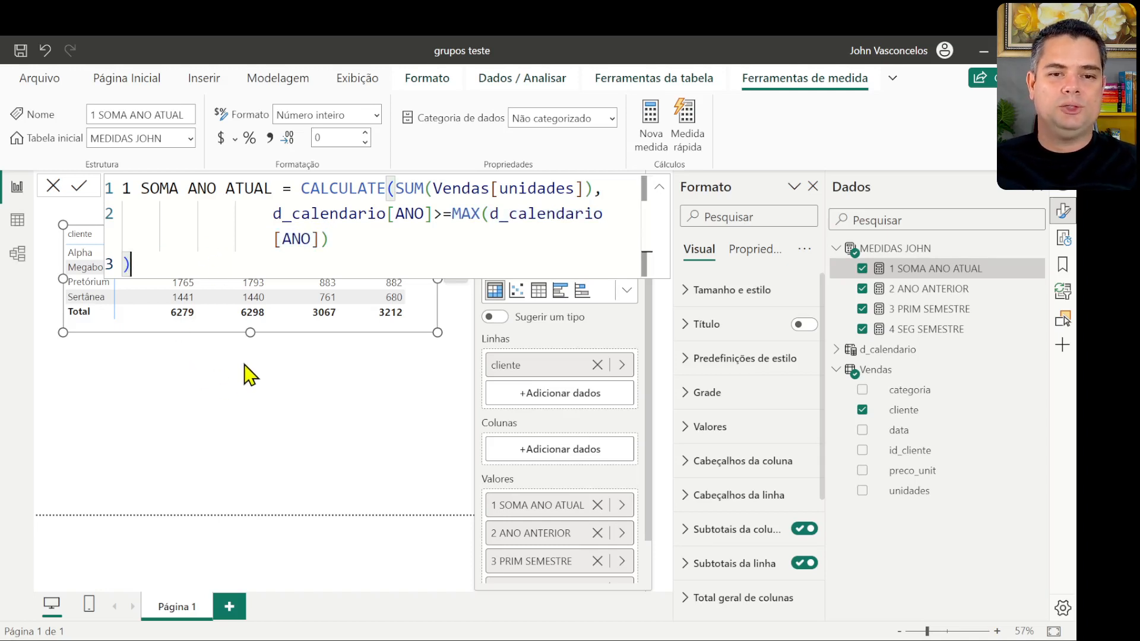
click(661, 188)
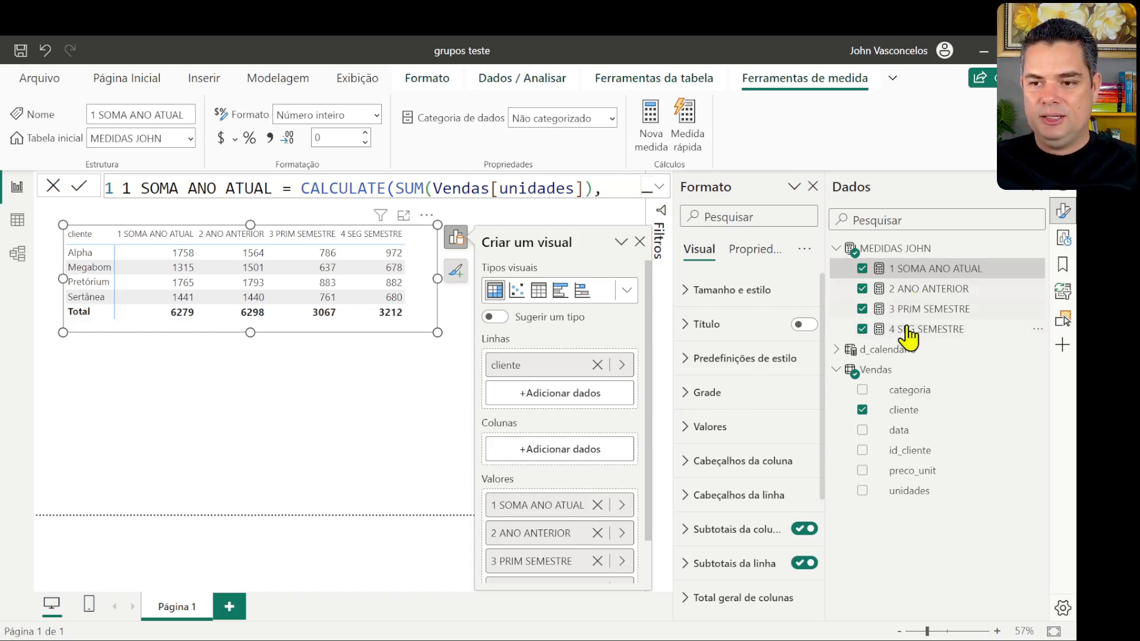
- Split the 2 ANO ANTERIOR formula over three lines, with CALCULATE and SAMEPERIODLASTYEAR each starting an indented line
click(922, 292)
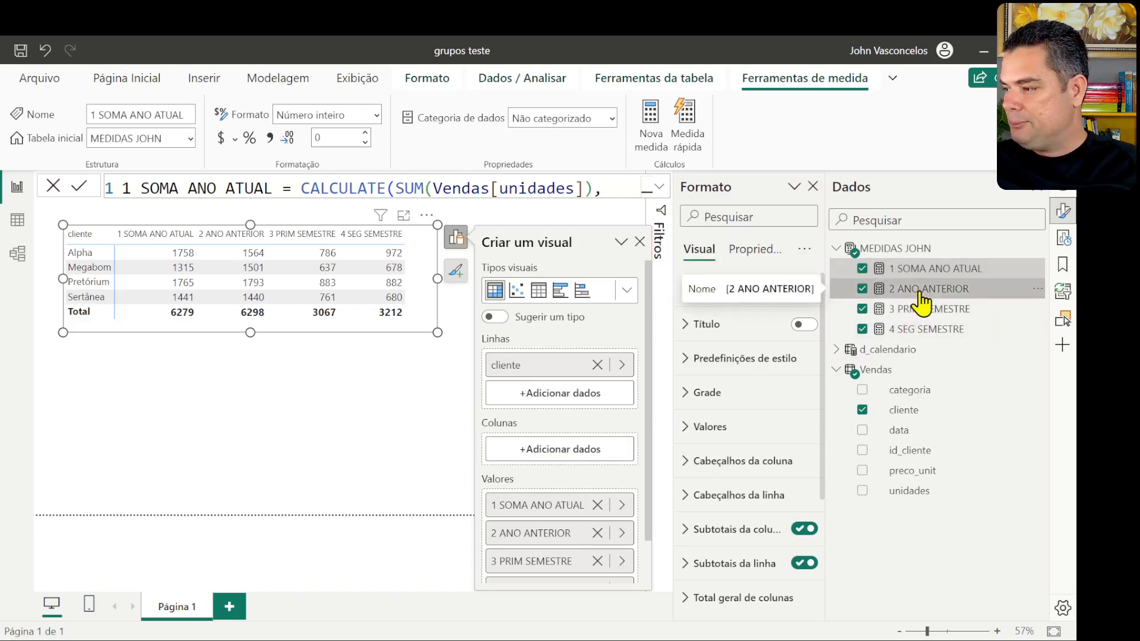
click(658, 187)
click(282, 189)
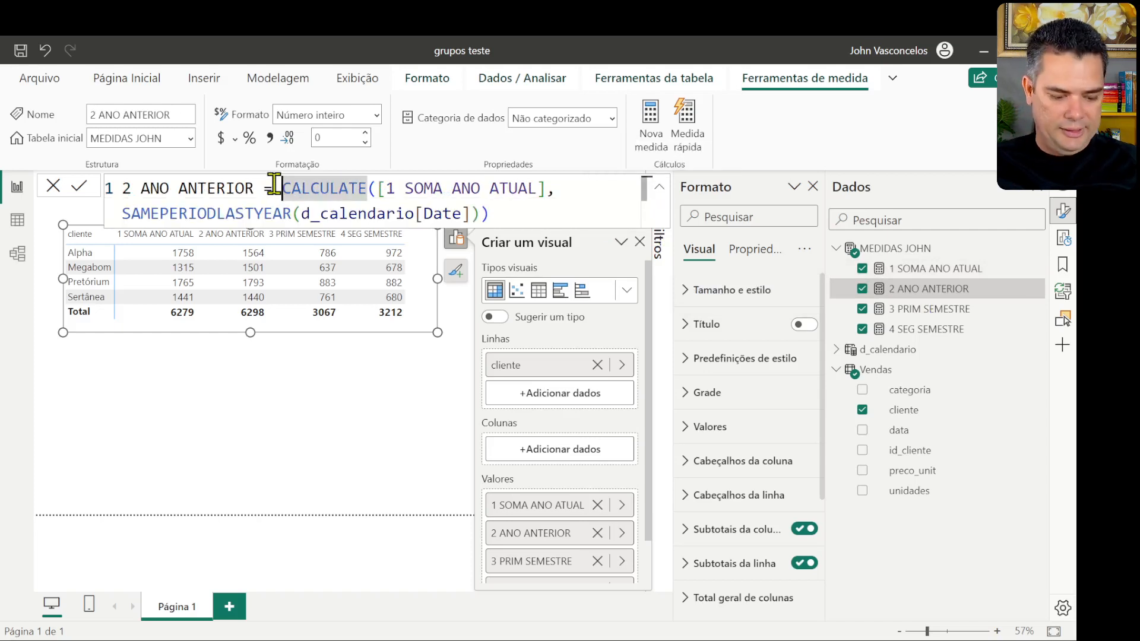
key(shift+Return)
key(Tab)
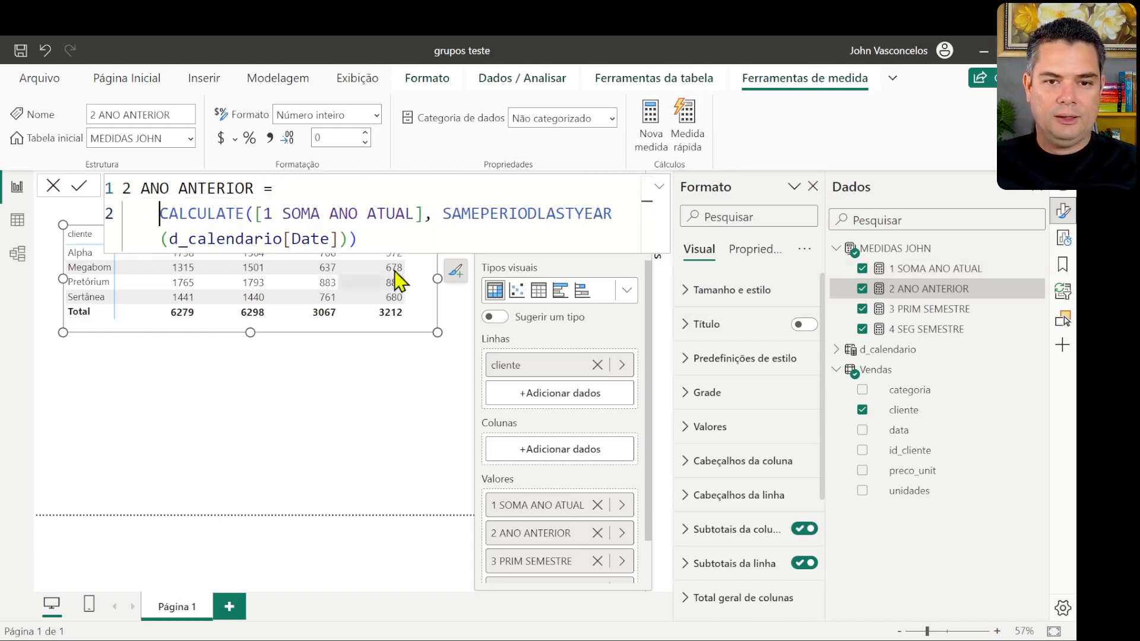
click(443, 214)
key(shift+Return)
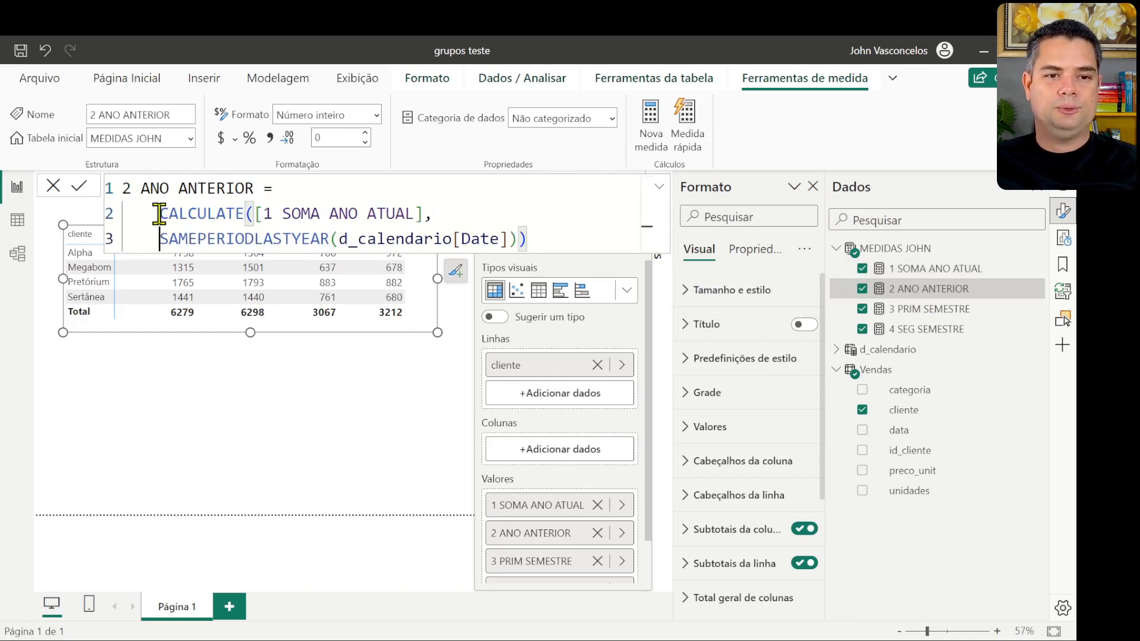
- Examine the [1 SOMA ANO ATUAL] reference and the SAMEPERIODLASTYEAR function in the 2 ANO ANTERIOR formula
drag(256, 214, 424, 214)
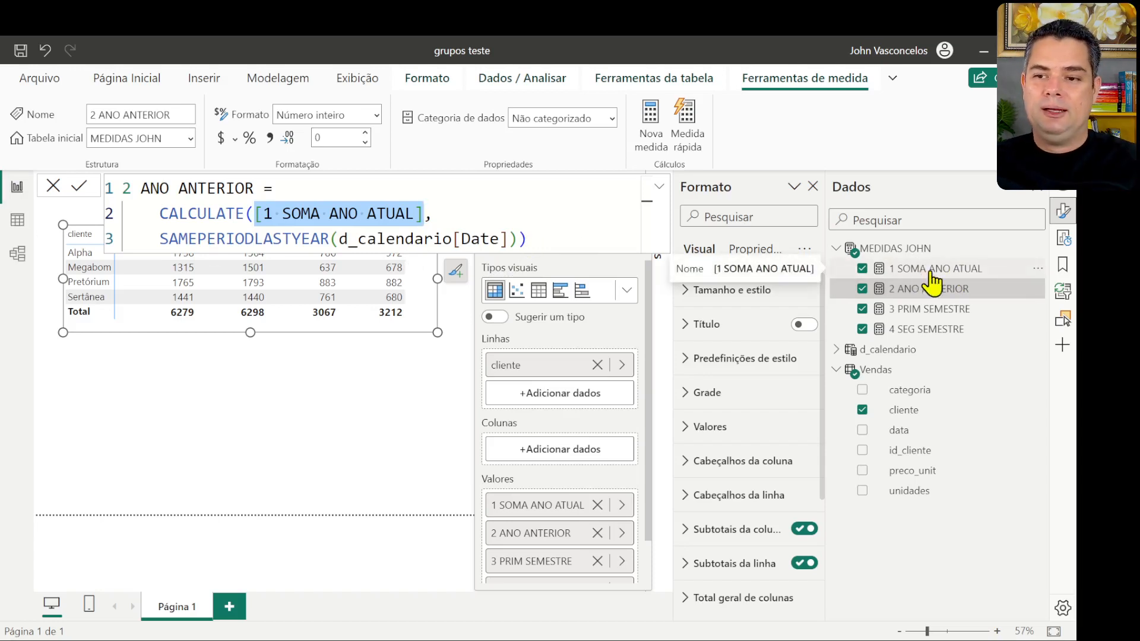
click(142, 189)
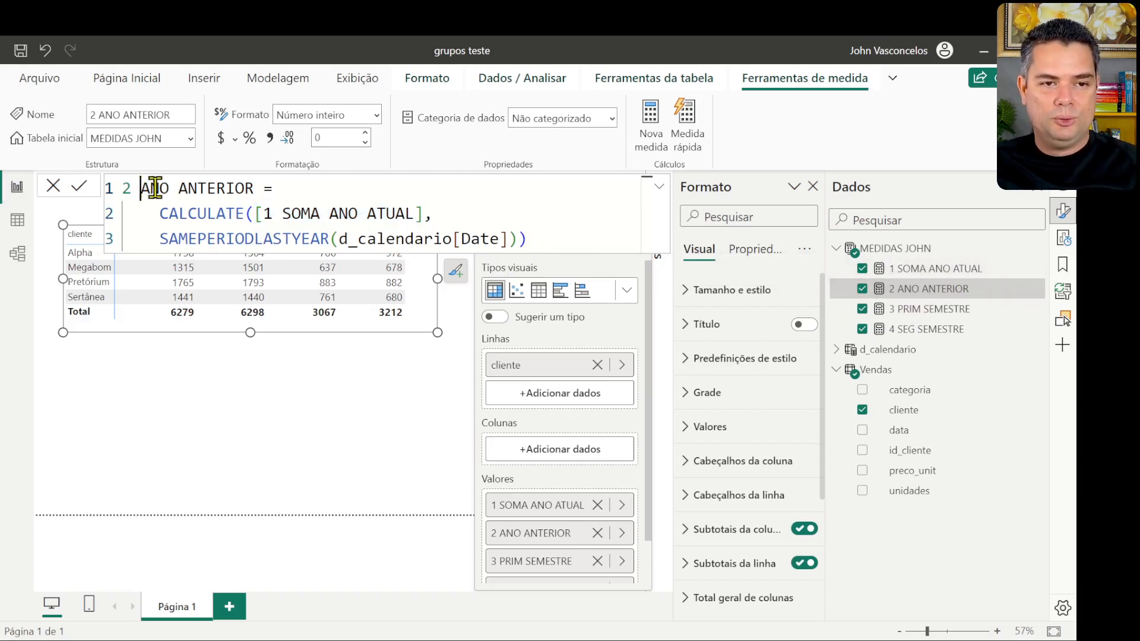
drag(142, 188, 253, 188)
drag(422, 214, 254, 214)
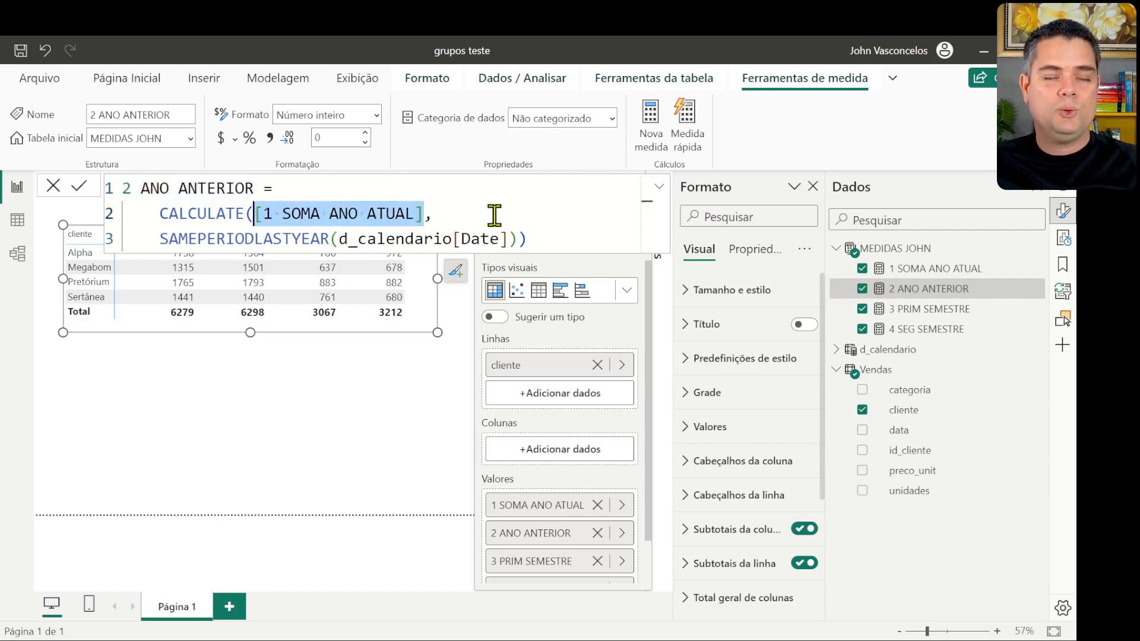
drag(161, 240, 331, 240)
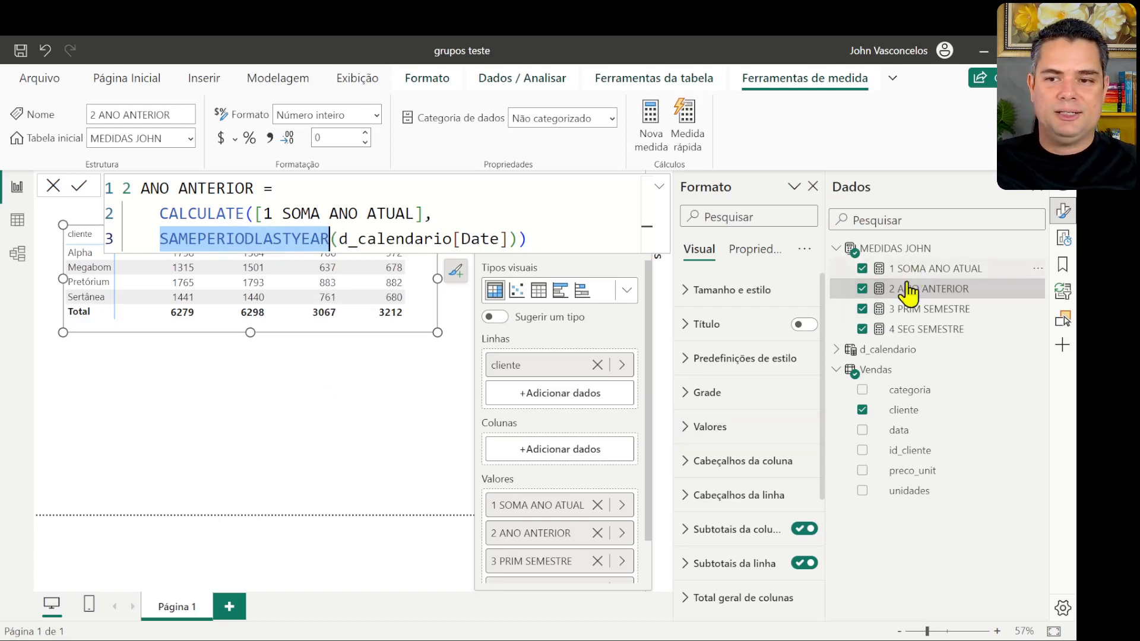
- Split the 3 PRIM SEMESTRE formula over three lines, indenting CALCULATE once and the d_calendario[MES]<7 filter further below it
click(915, 314)
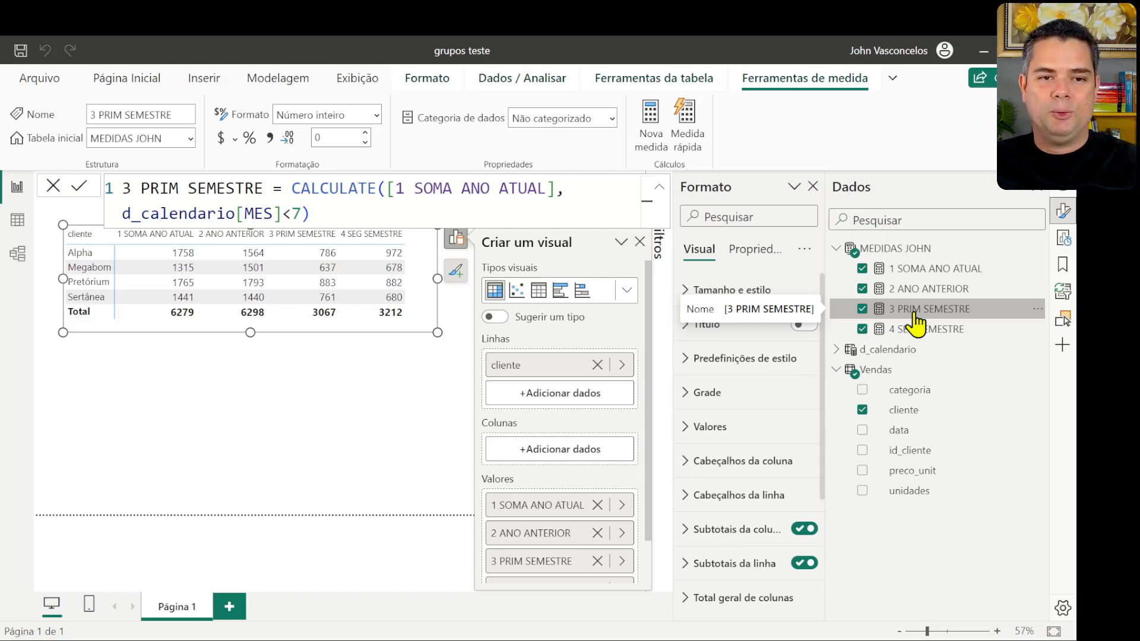
click(292, 189)
key(shift+Return)
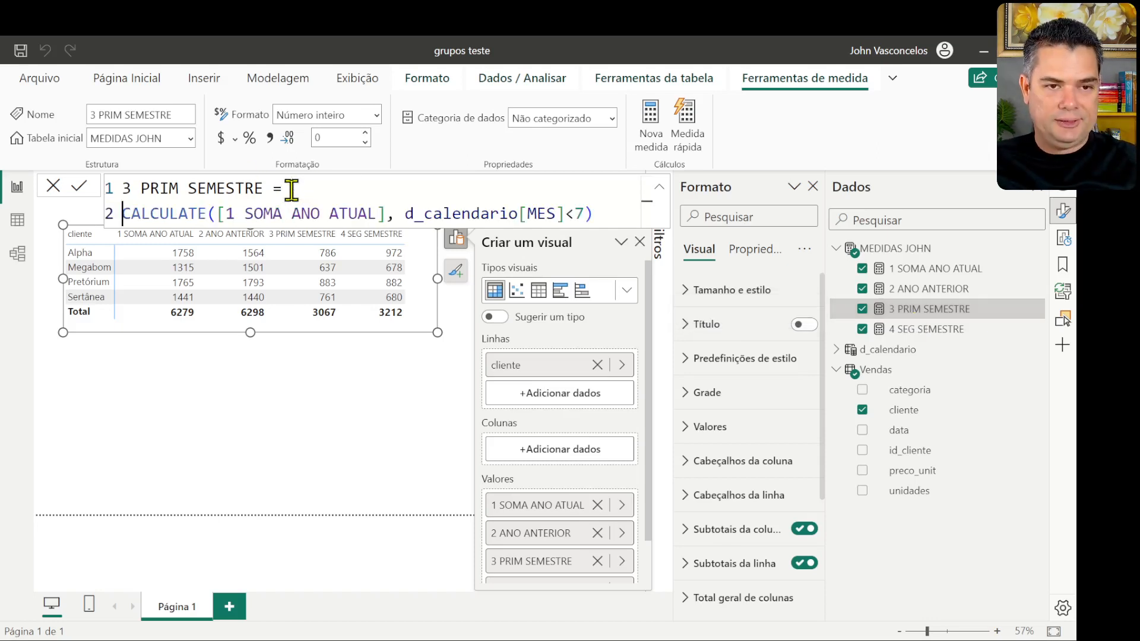
key(Tab)
drag(254, 214, 416, 217)
click(443, 215)
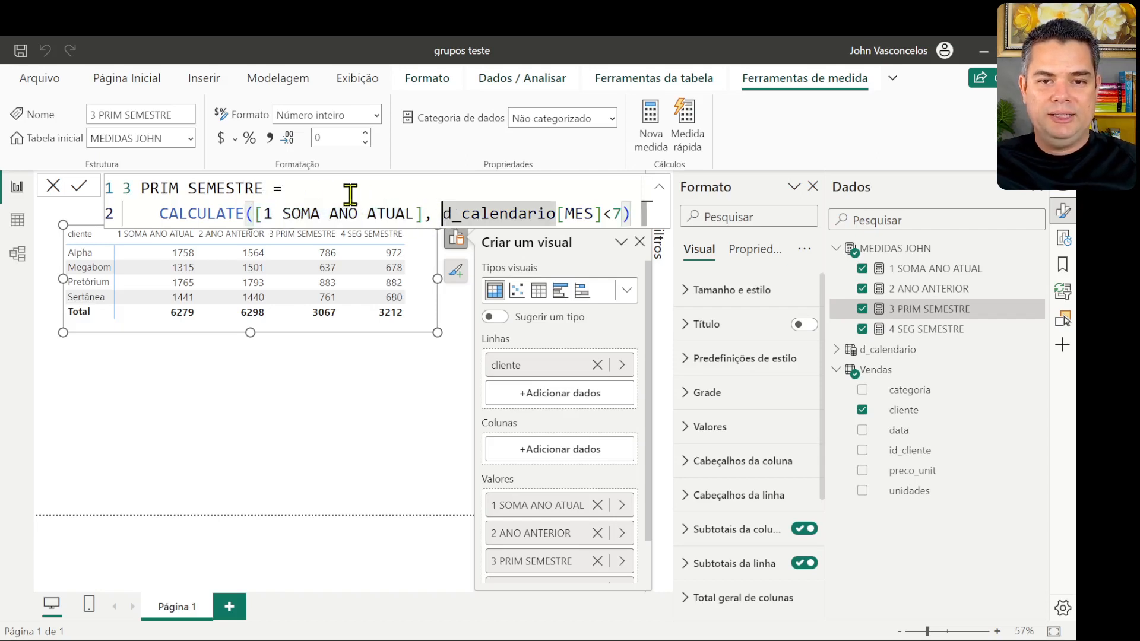
key(Left)
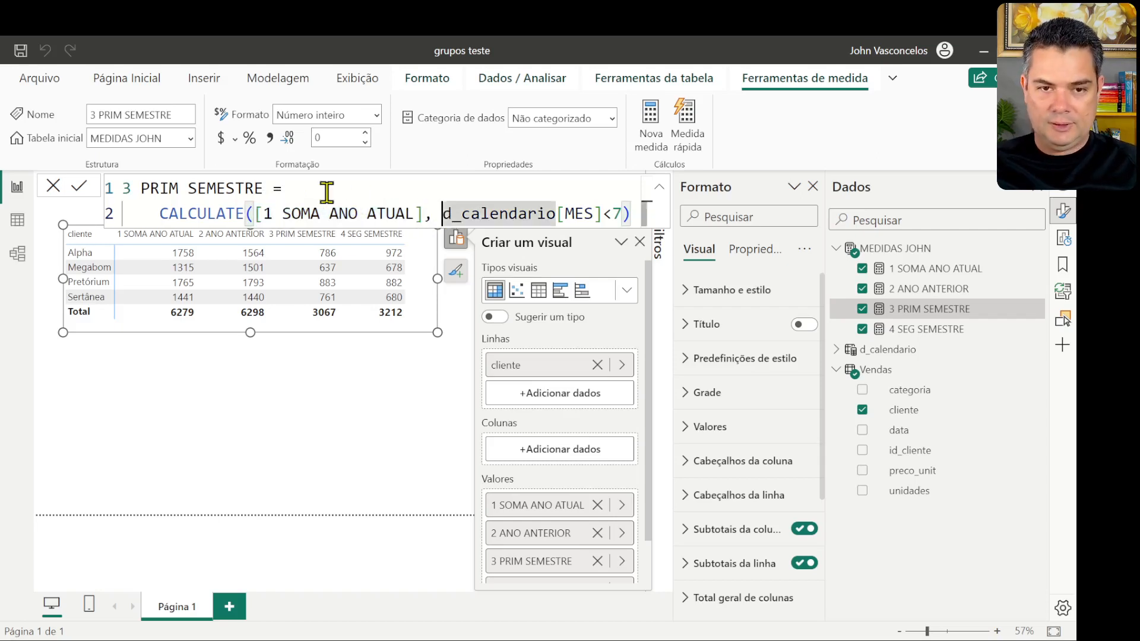
key(shift+Return)
key(Tab)
key(Tab)
key(Tab)
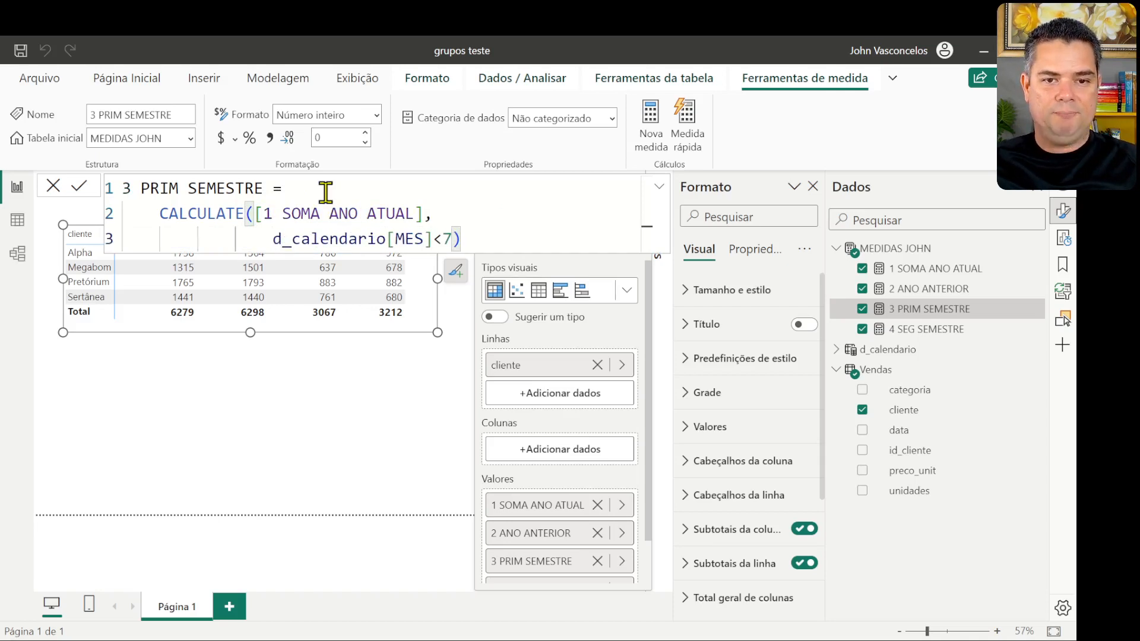
- Examine the d_calendario[MES]<7 filter in 3 PRIM SEMESTRE, and the [1 SOMA ANO ATUAL] reference and month filter >6 in 4 SEG SEMESTRE
drag(432, 237, 274, 238)
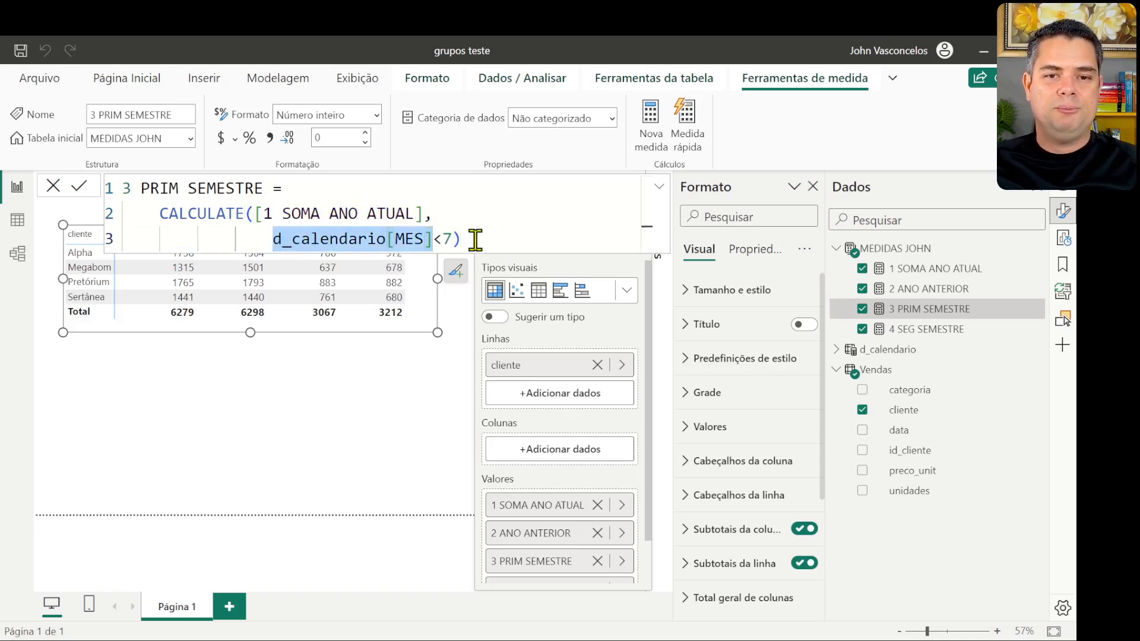
click(452, 238)
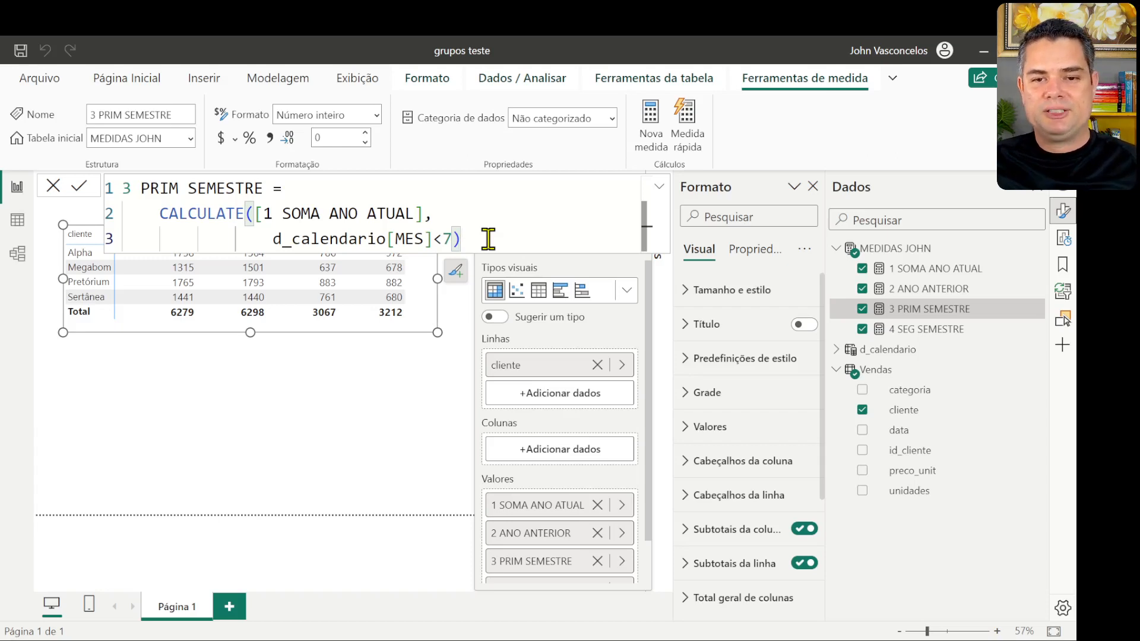
click(924, 331)
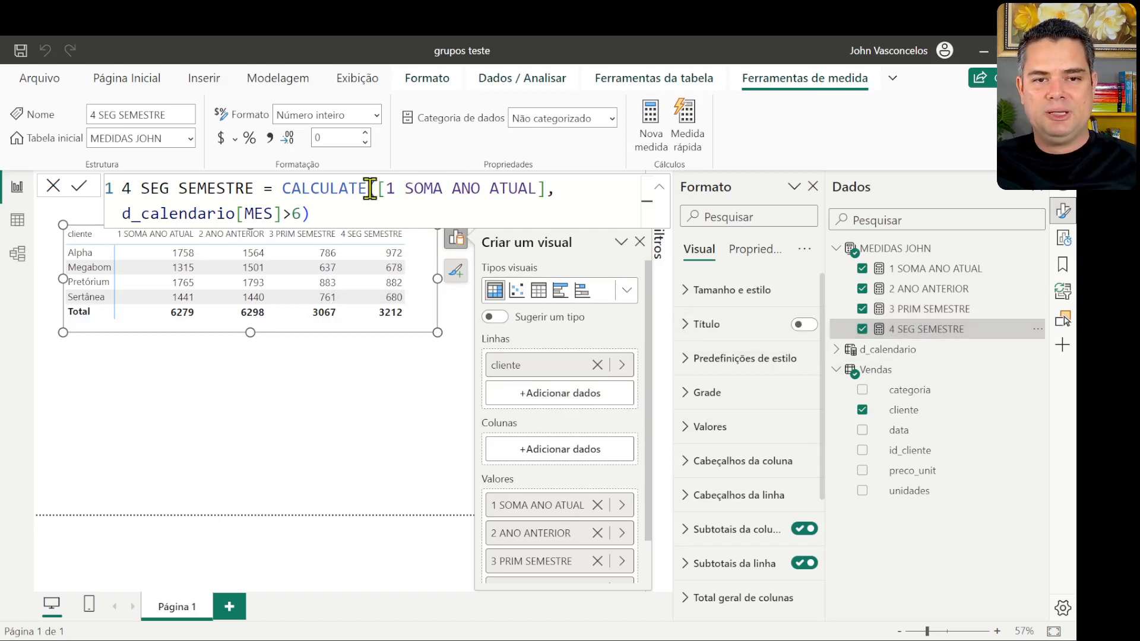
drag(376, 188, 545, 193)
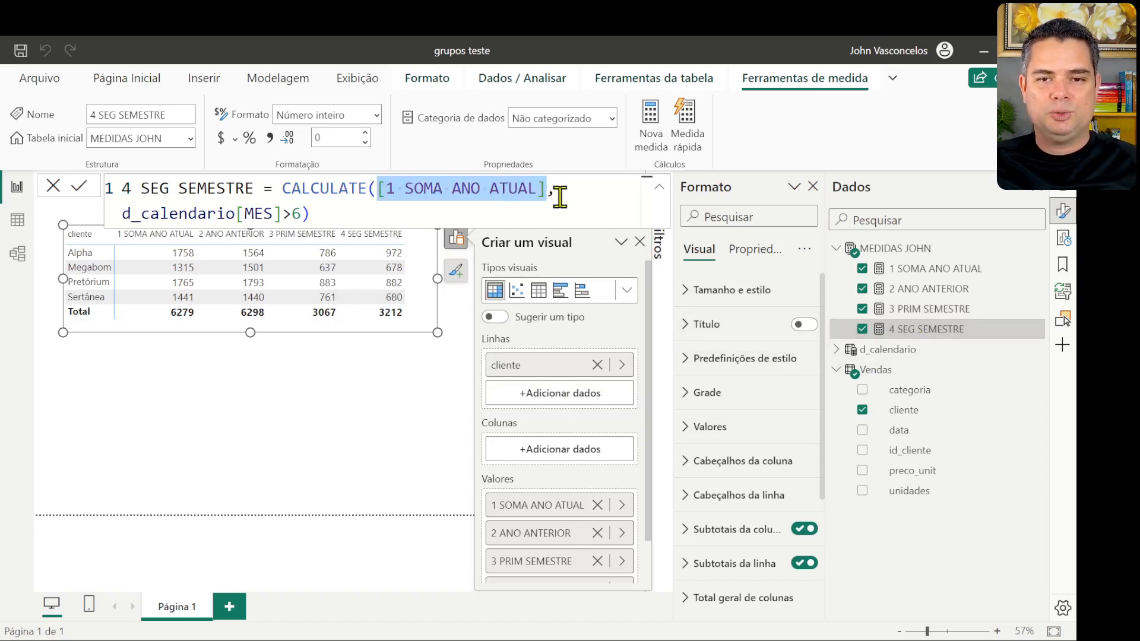
drag(284, 213, 302, 216)
click(341, 215)
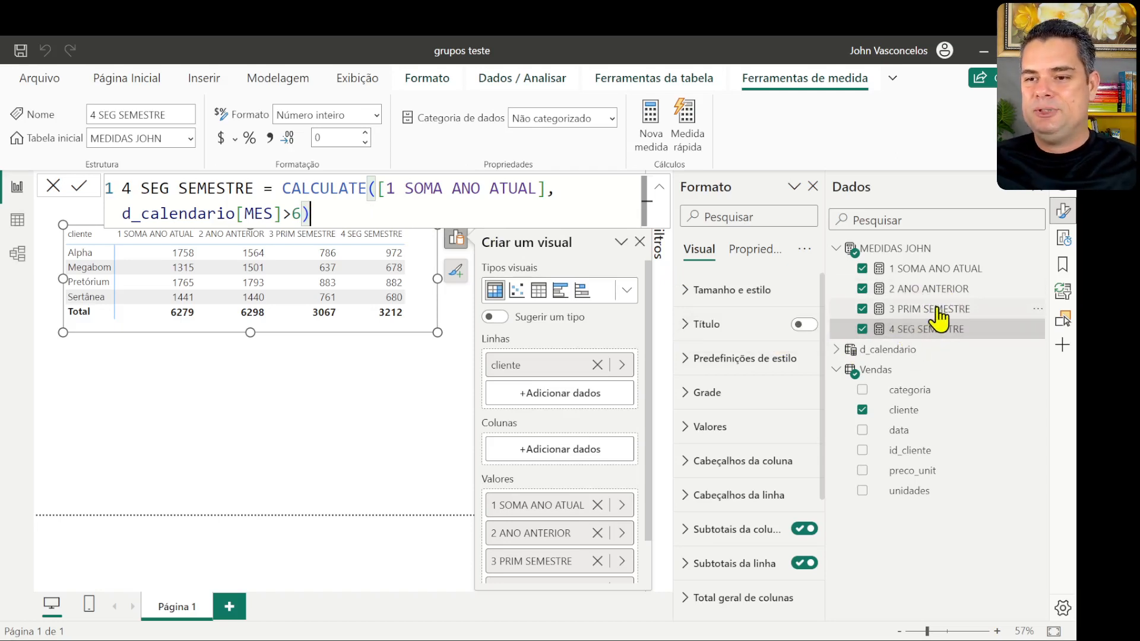
click(925, 277)
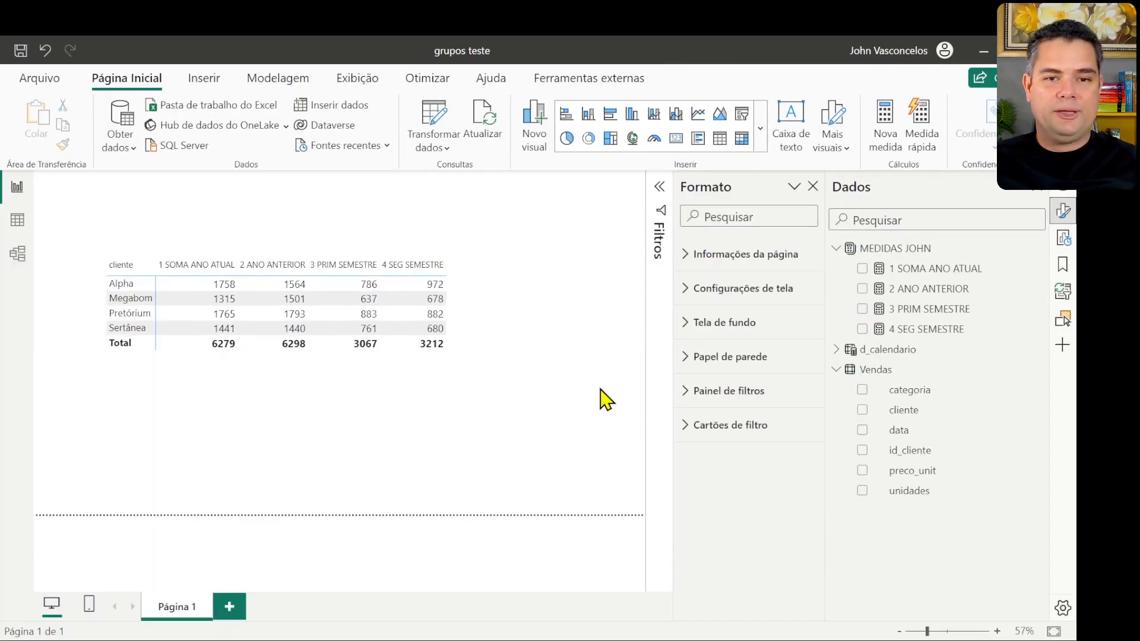
- Review the matrix's row and value fields, and place the matrix in the lower part of the report page
click(464, 336)
drag(466, 317, 451, 415)
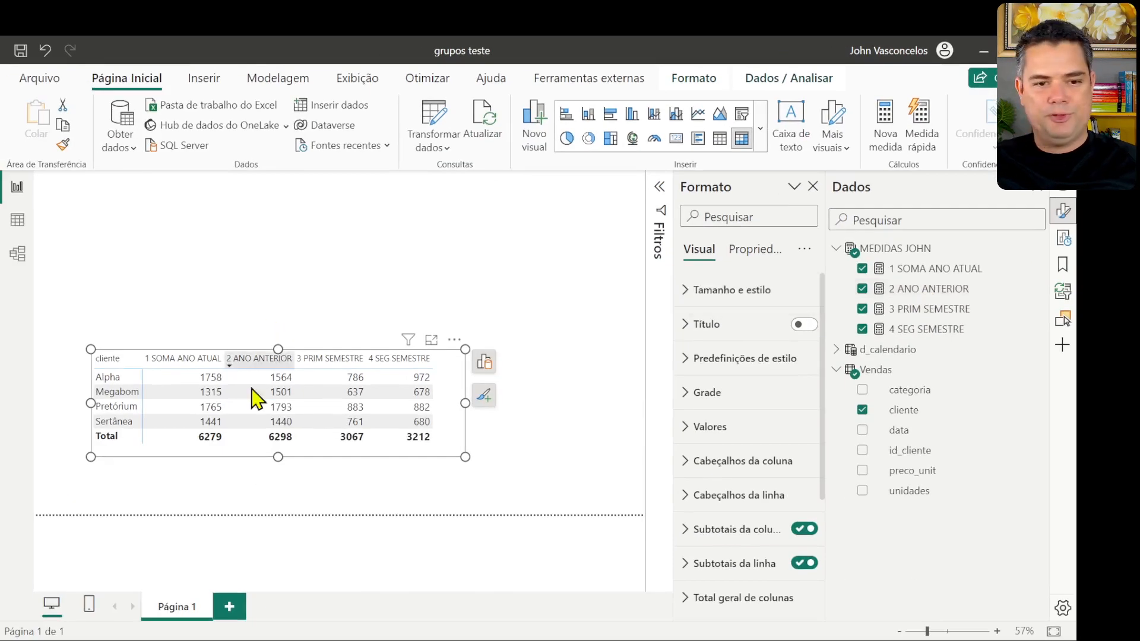
click(484, 368)
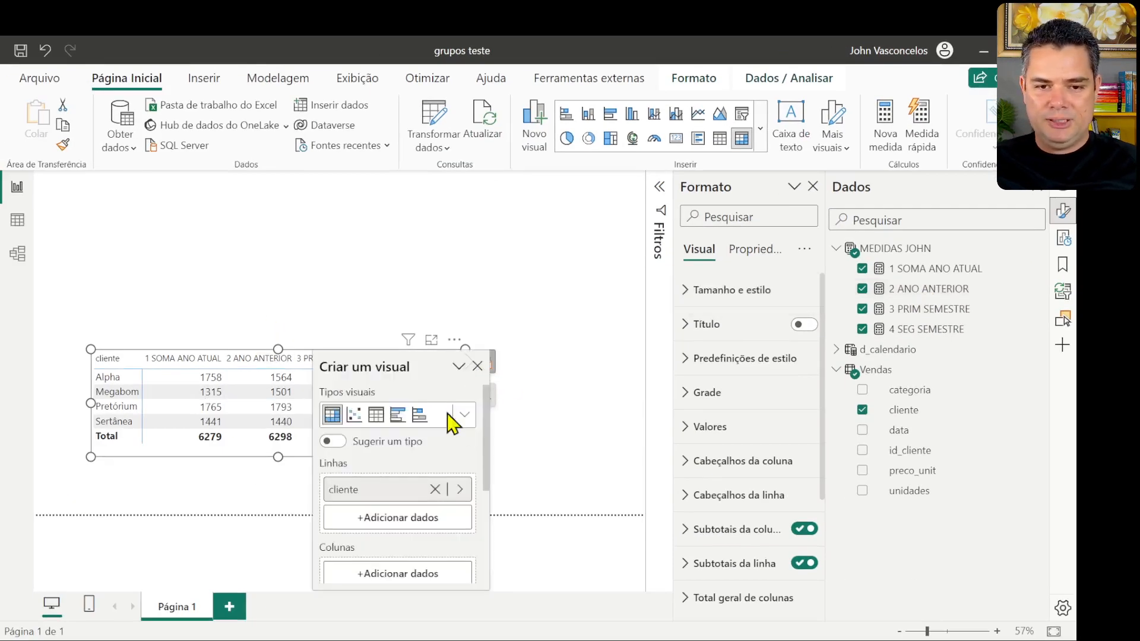
drag(173, 453, 180, 320)
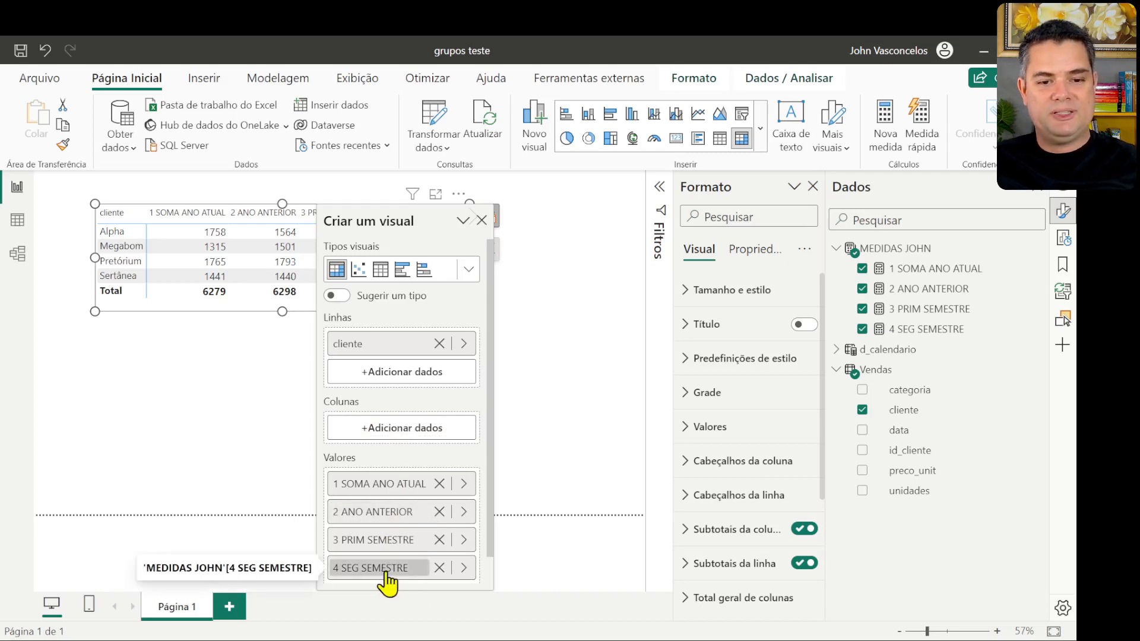
click(300, 407)
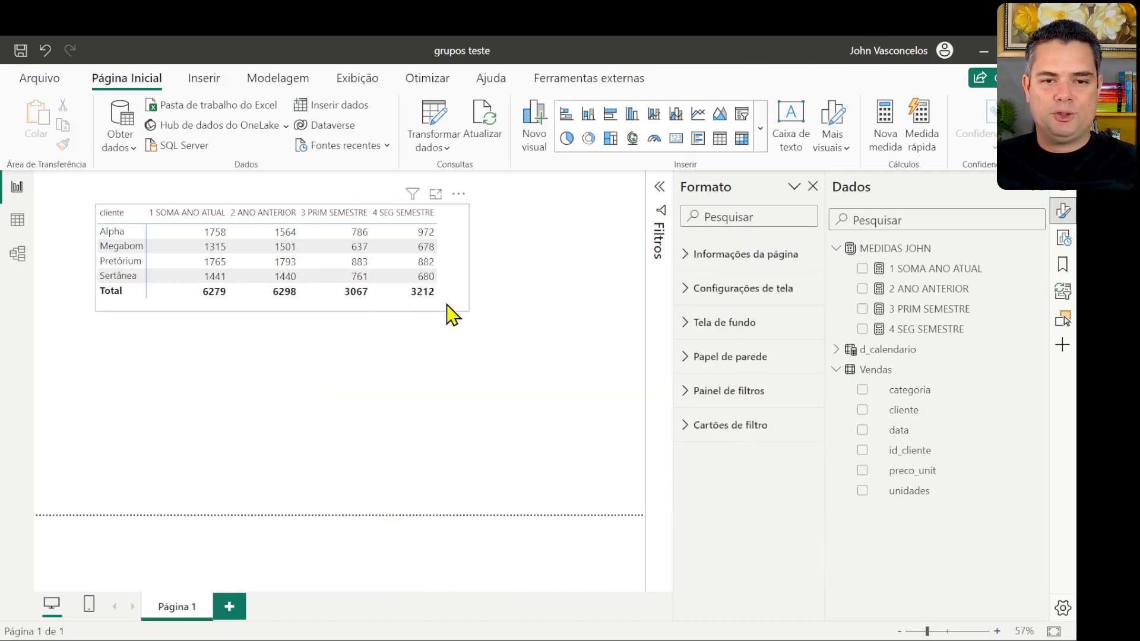
drag(457, 301, 431, 472)
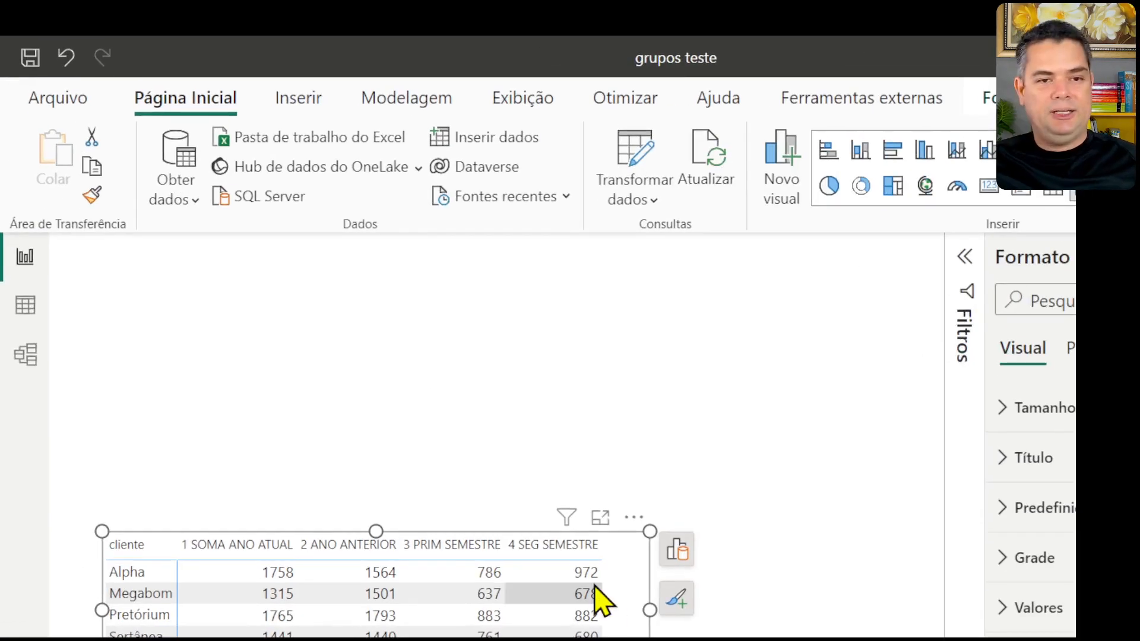
- Open the model view and list the semantic model's items in a widened data pane
click(31, 368)
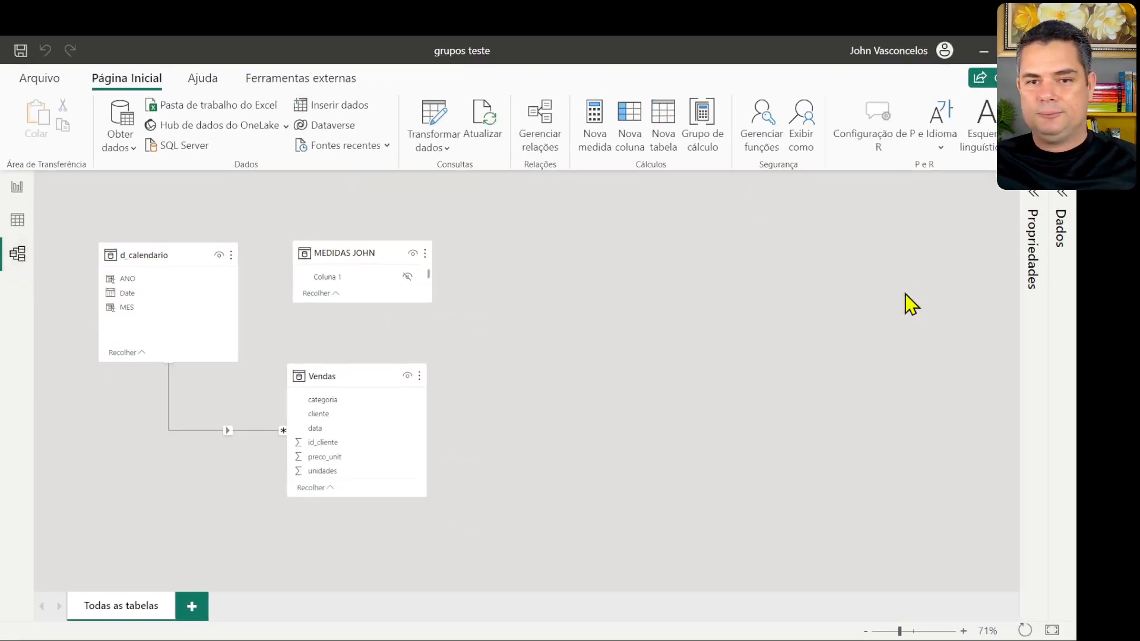
click(1063, 222)
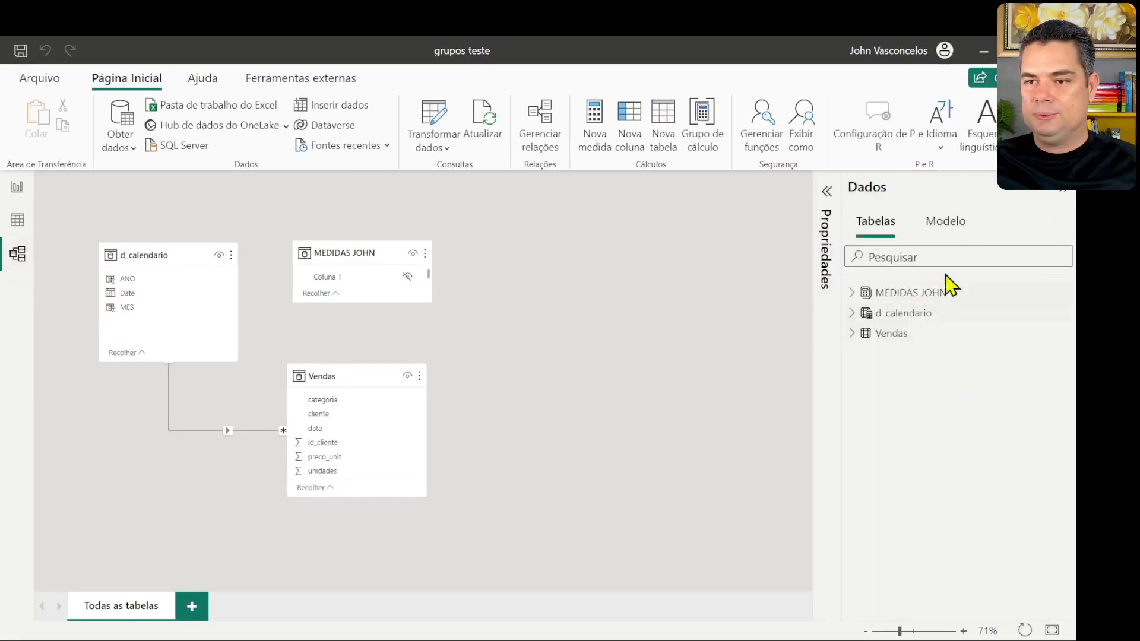
drag(843, 231, 758, 231)
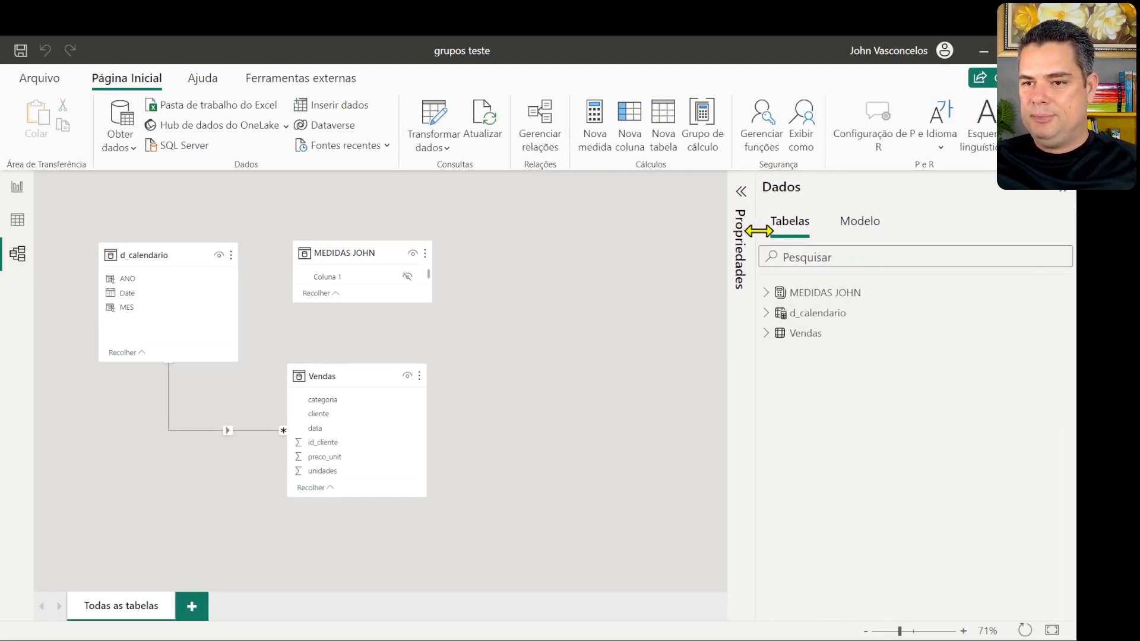
click(860, 223)
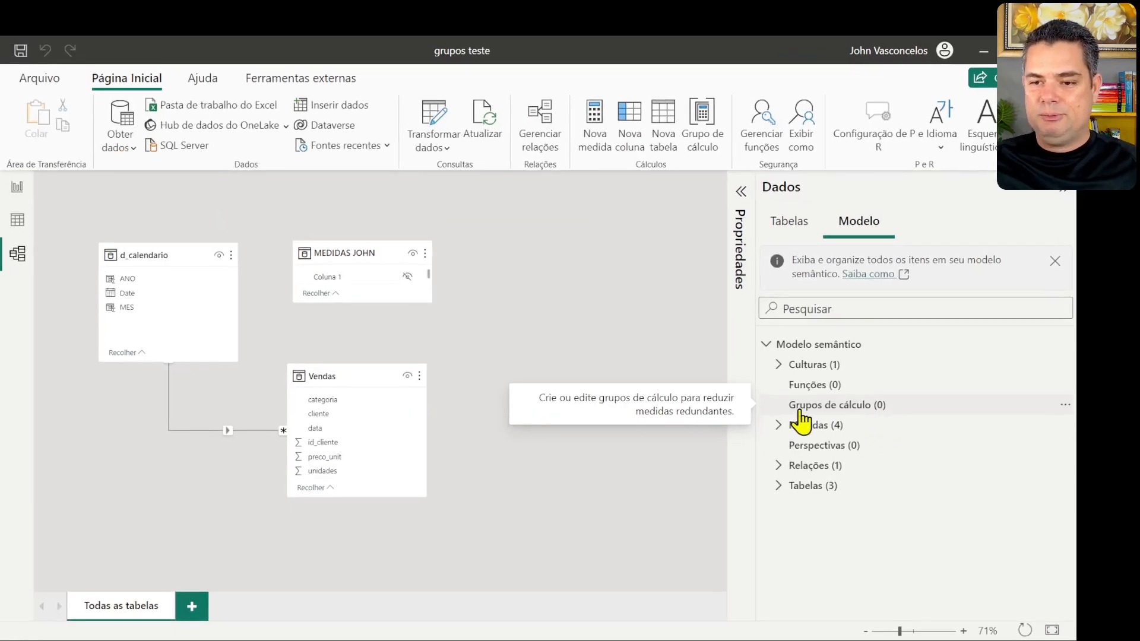
- Create a new calculation group in the semantic model and dismiss the information banner above the model tree
right_click(820, 408)
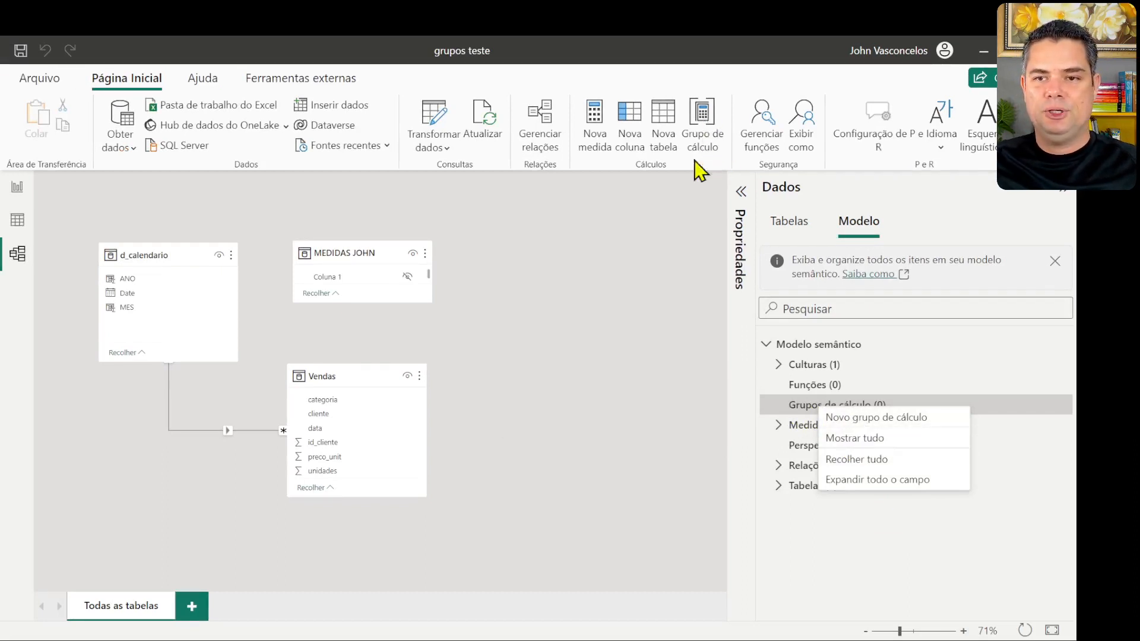
click(711, 130)
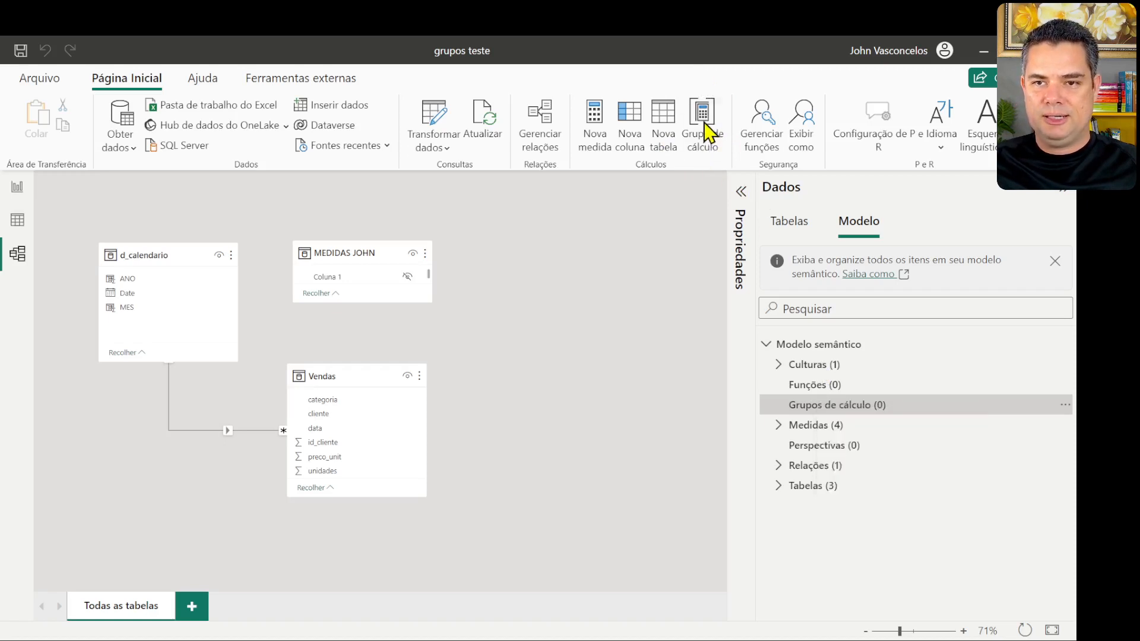
click(706, 132)
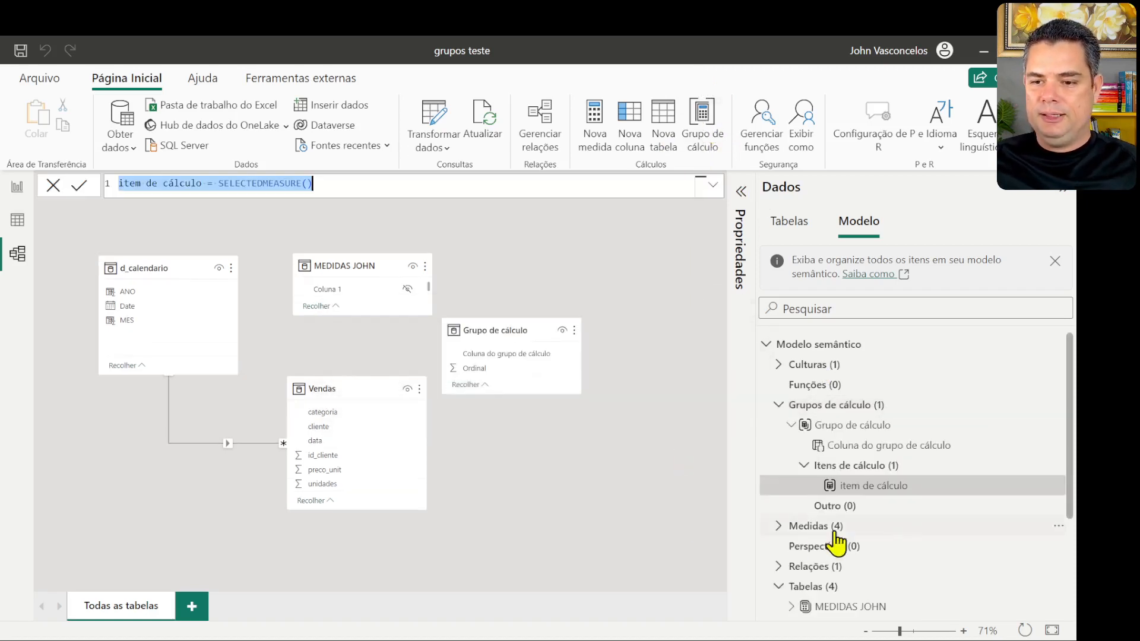
click(1055, 261)
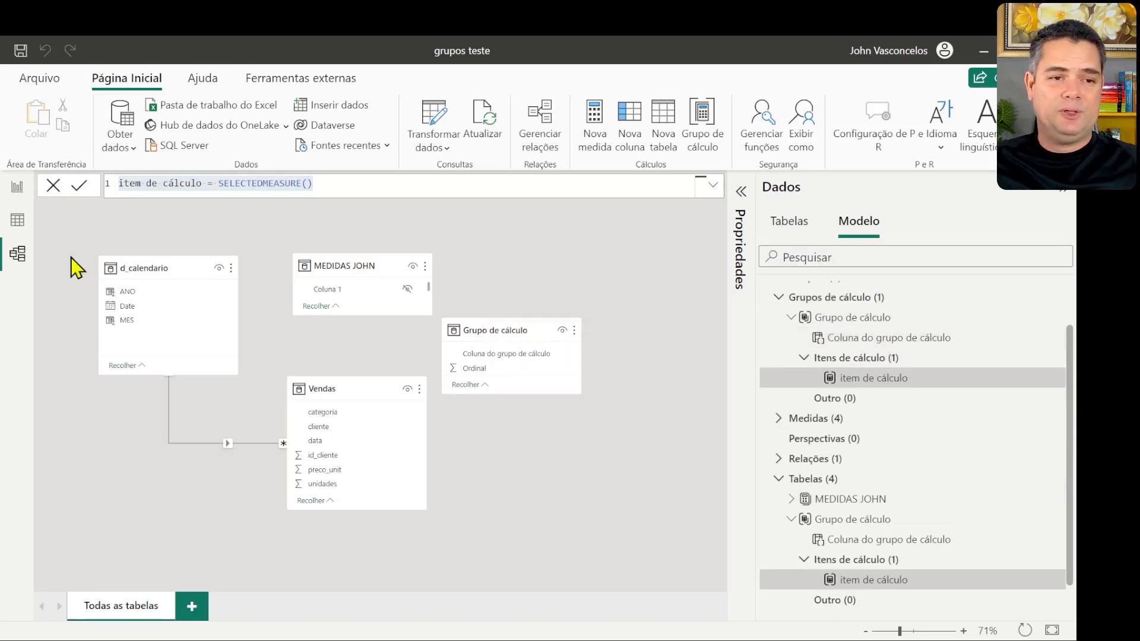
- Check the report's field list for the new calculation group, and inspect the rows of the Grupo de cálculo table
click(17, 188)
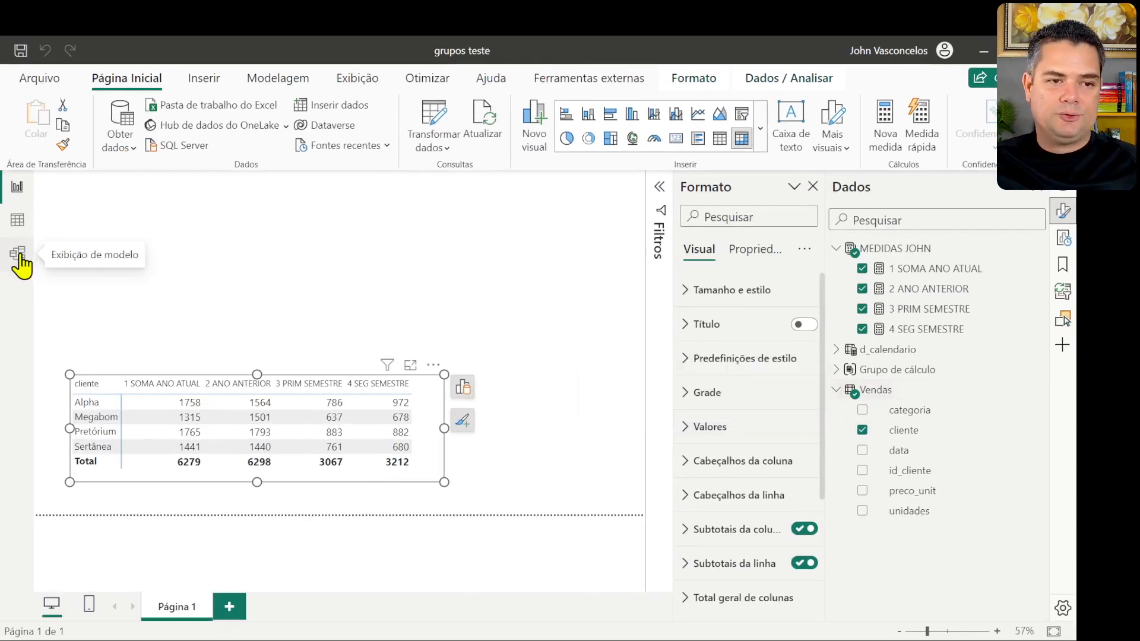
click(18, 255)
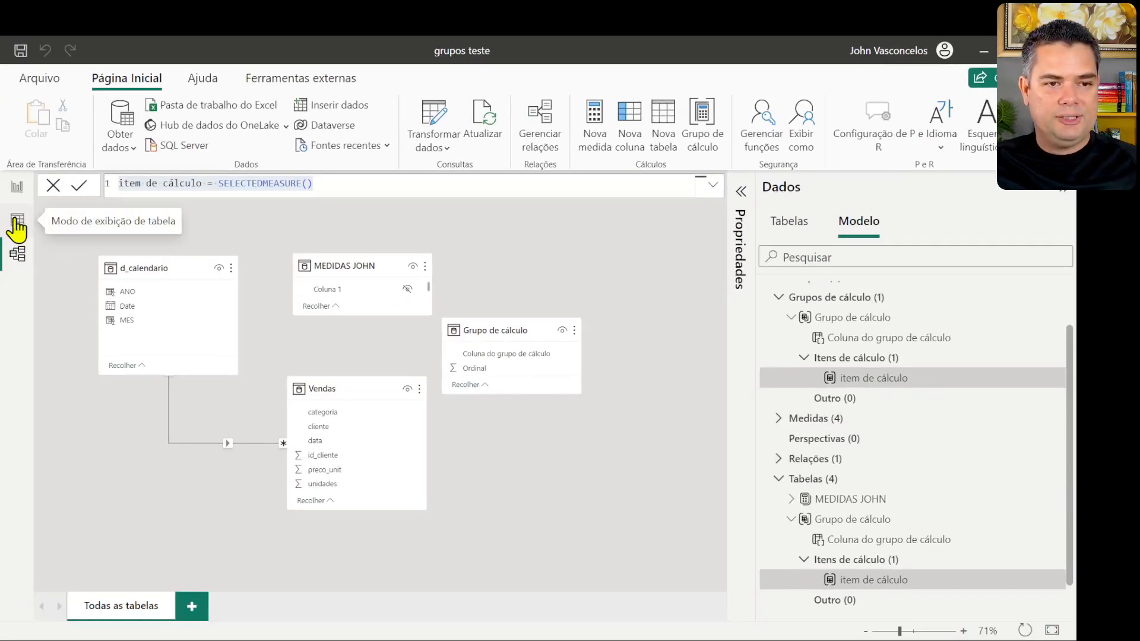
click(18, 232)
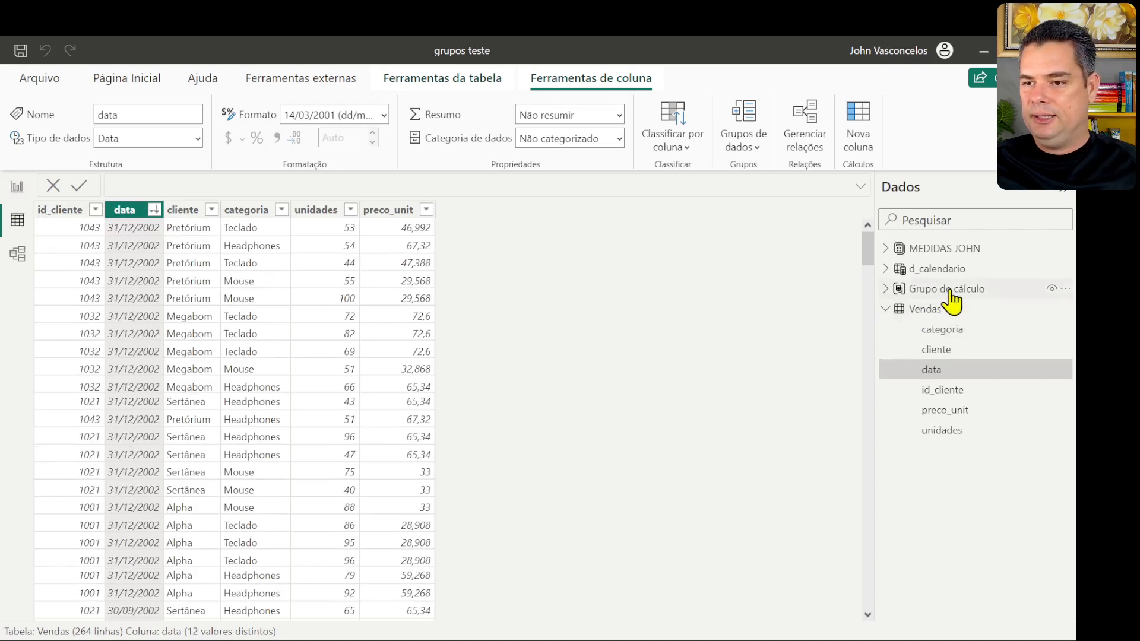
click(946, 290)
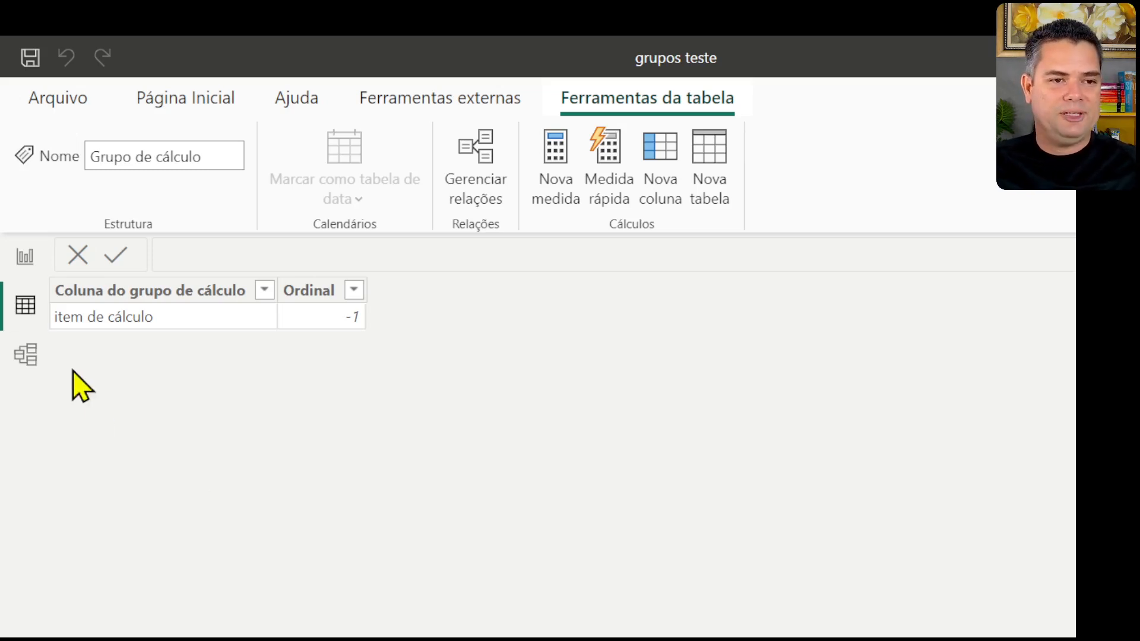
- Rename the calculation group column in the model as "Metricas de grupo" and check its header in the table data
click(26, 356)
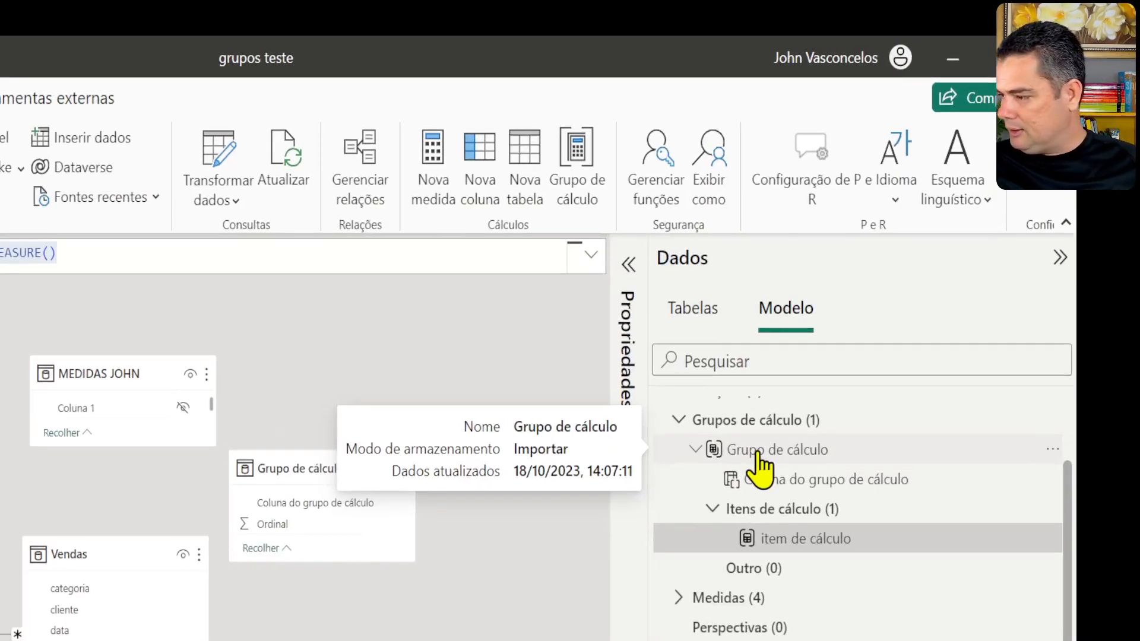
click(776, 543)
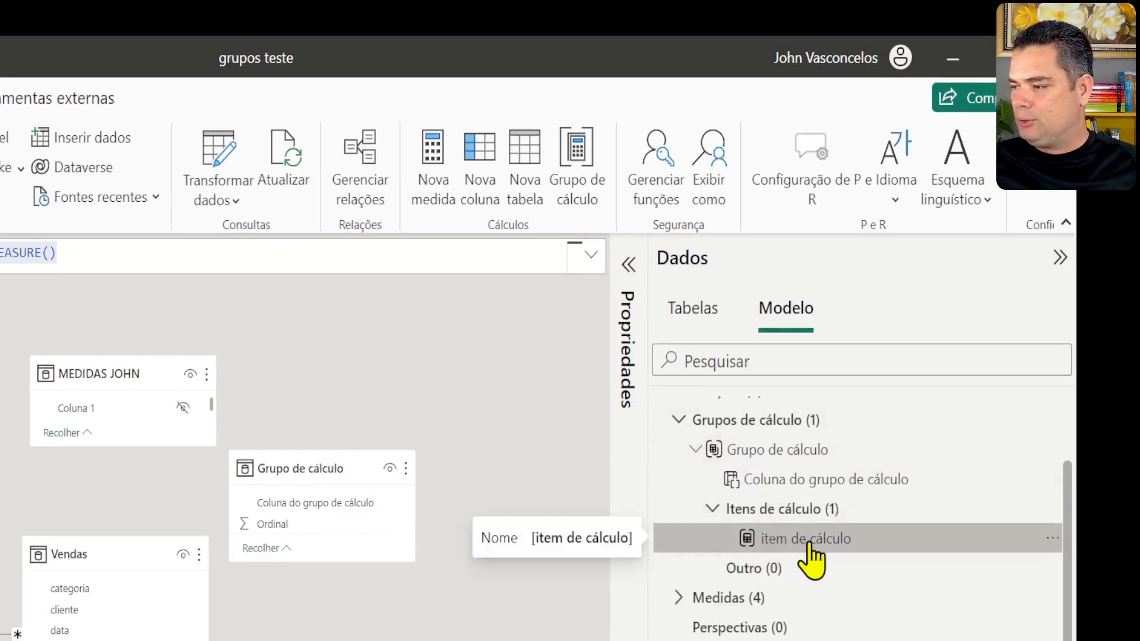
click(796, 481)
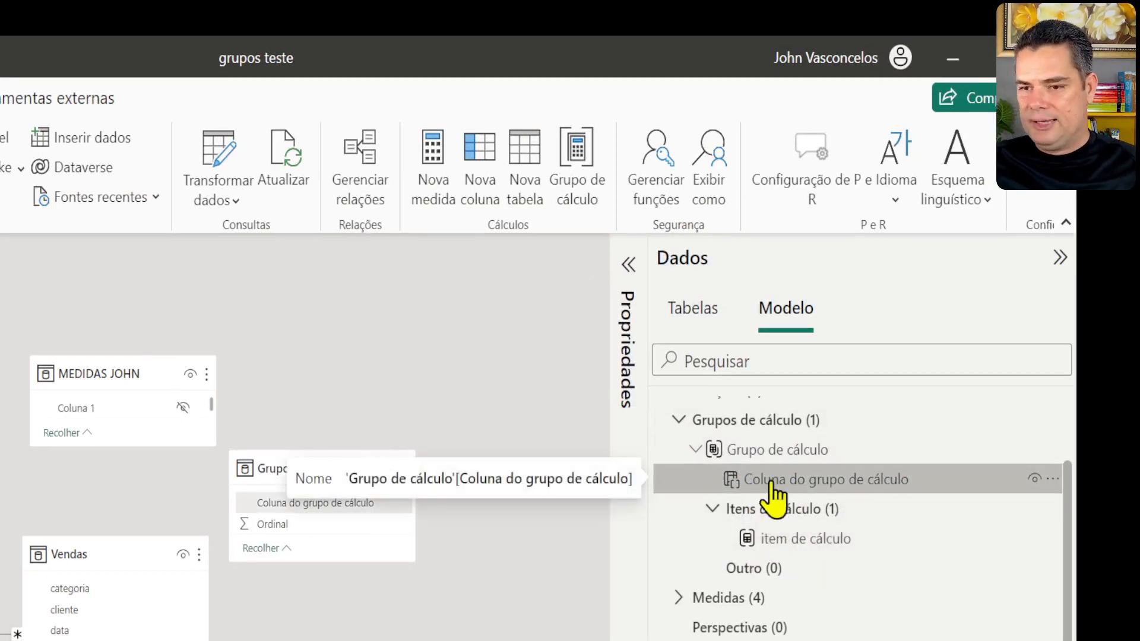
double_click(810, 481)
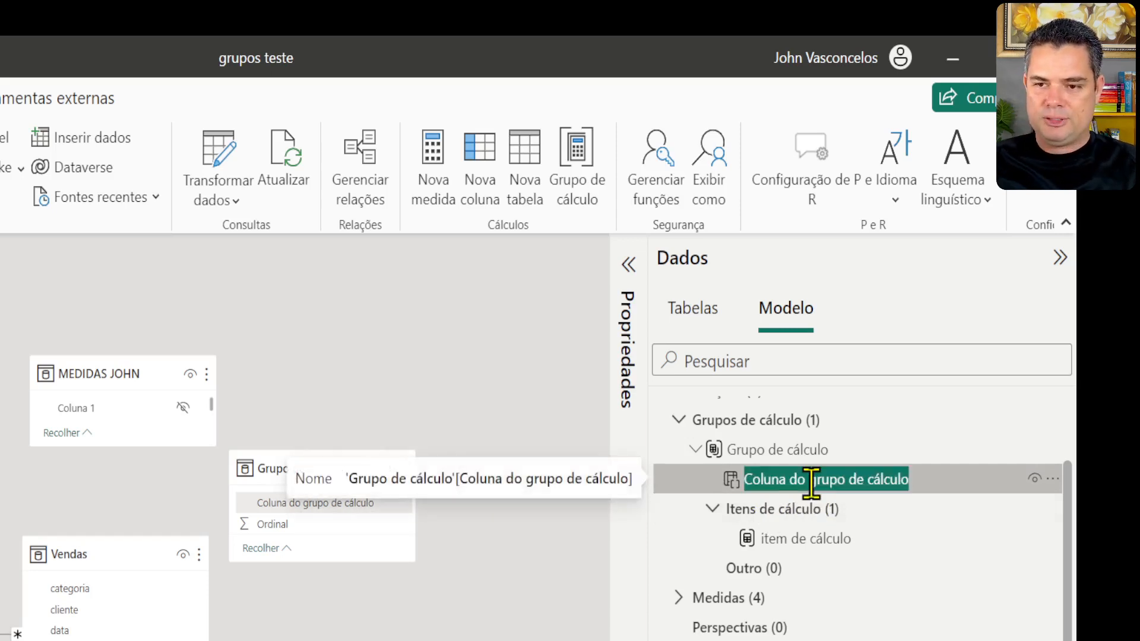
text(m)
key(BackSpace)
text(m)
key(BackSpace)
text(Metricas )
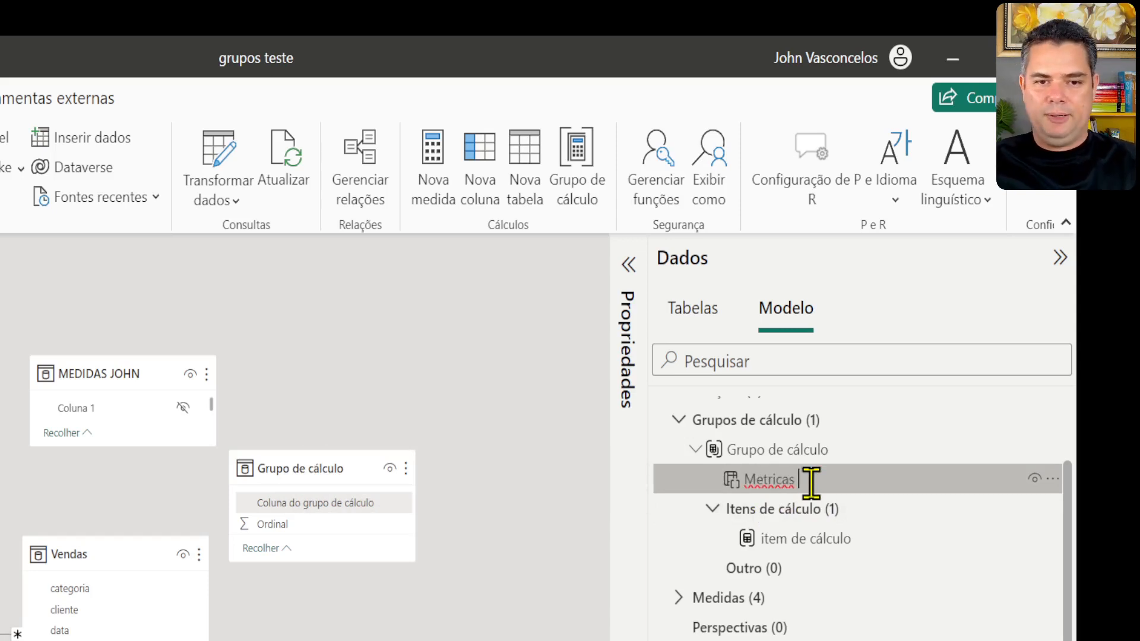
text(de grupo)
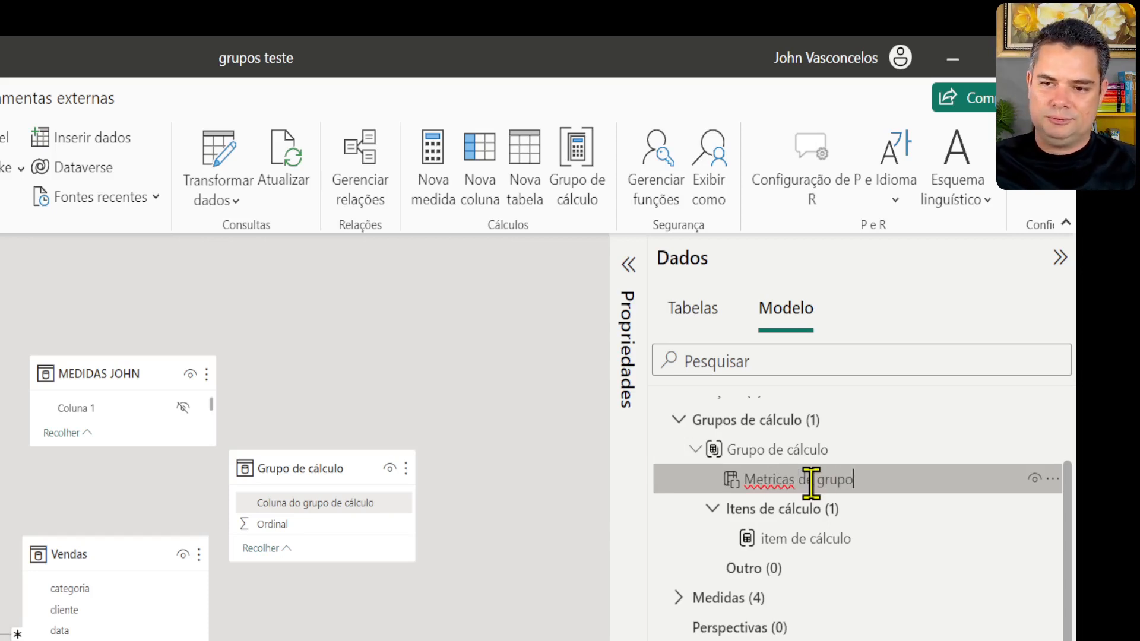
key(Return)
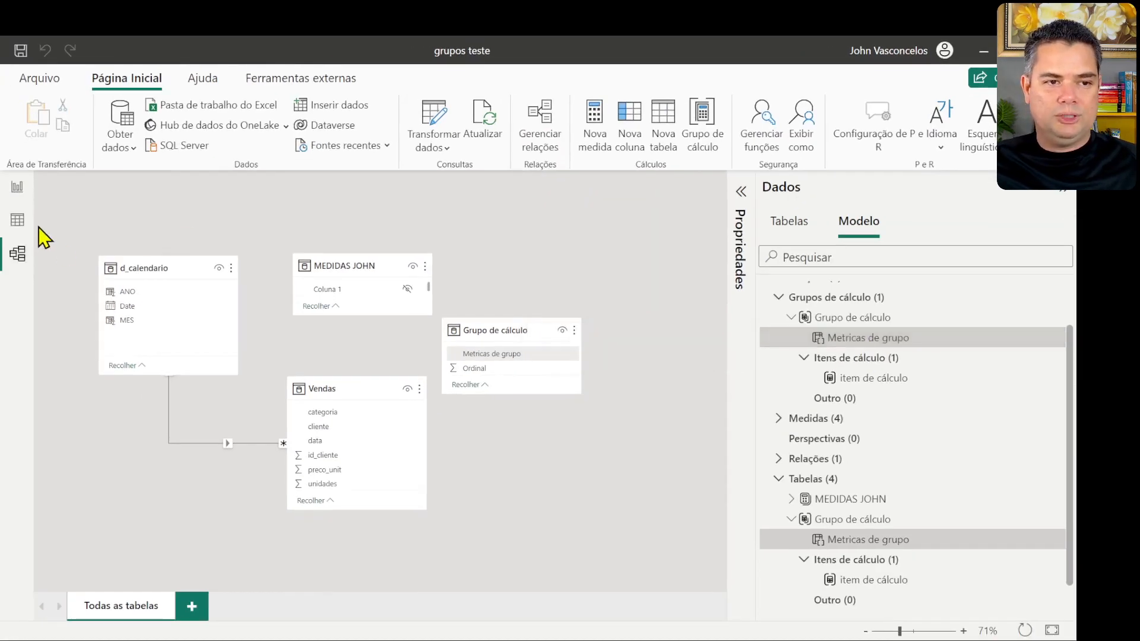
click(17, 219)
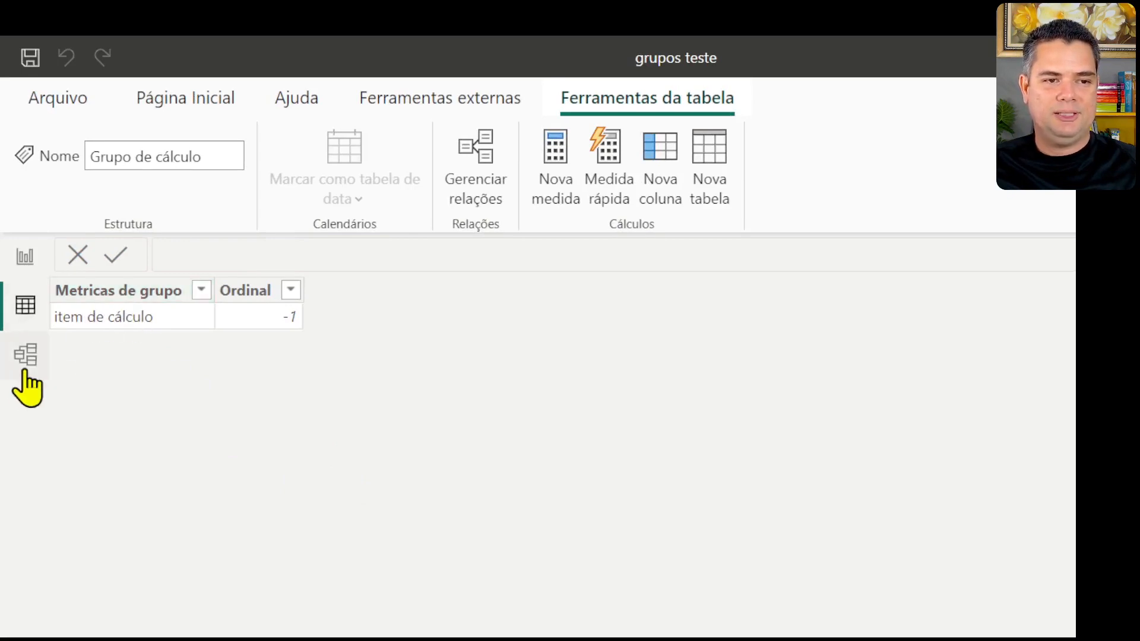
- Open the formula of the calculation item in the model, enlarge its text and examine the SELECTEDMEASURE() function
click(25, 354)
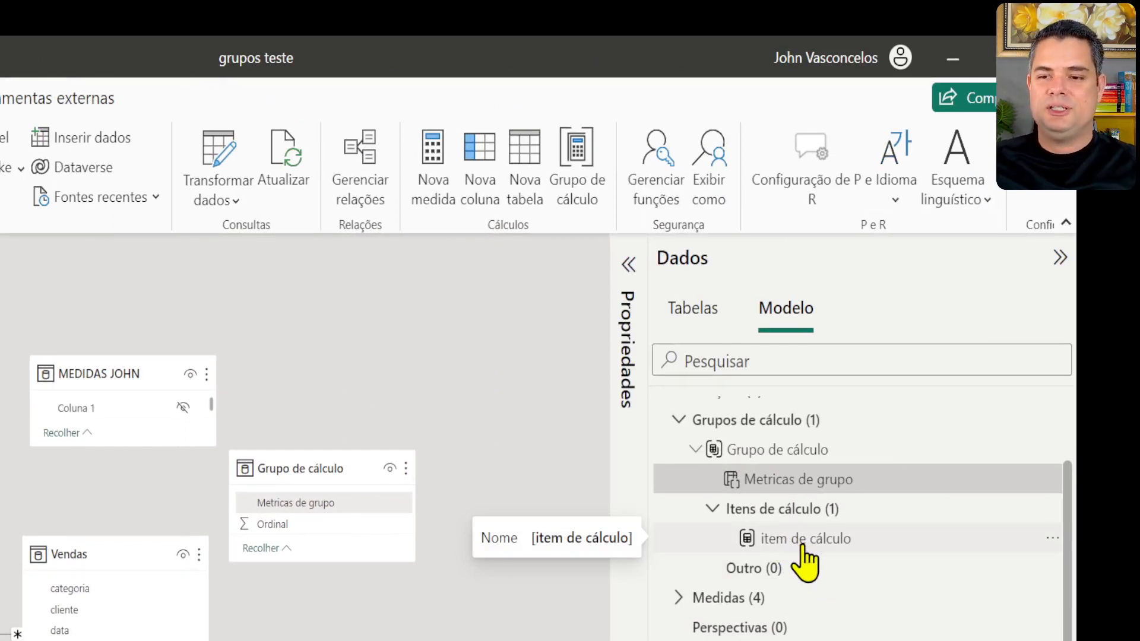
click(805, 558)
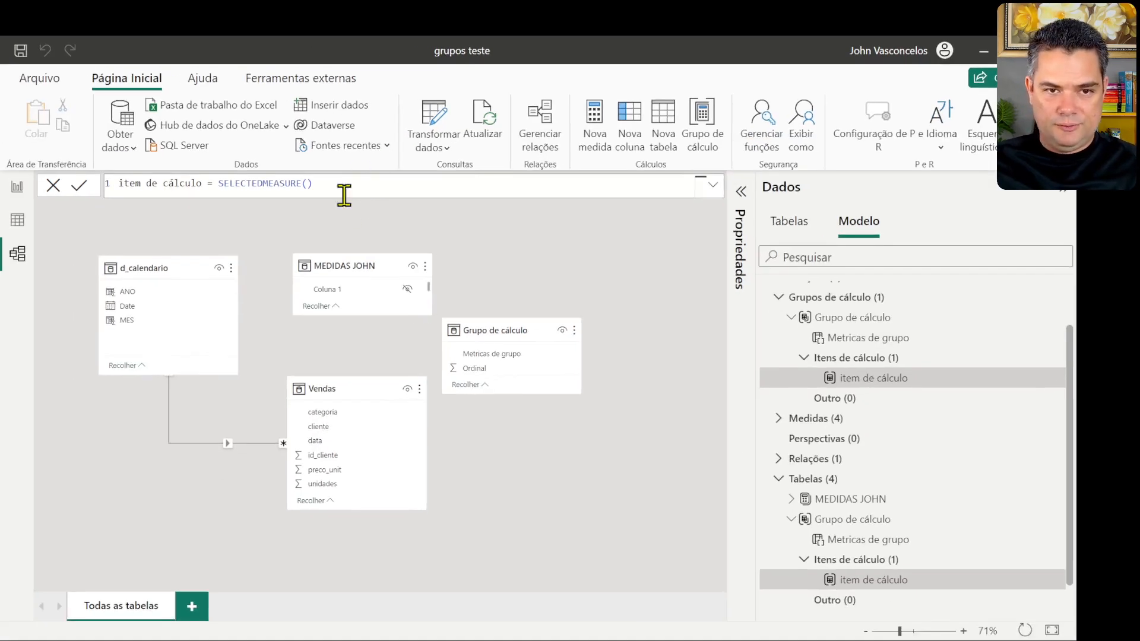
click(344, 187)
scroll(345, 186, up, 3)
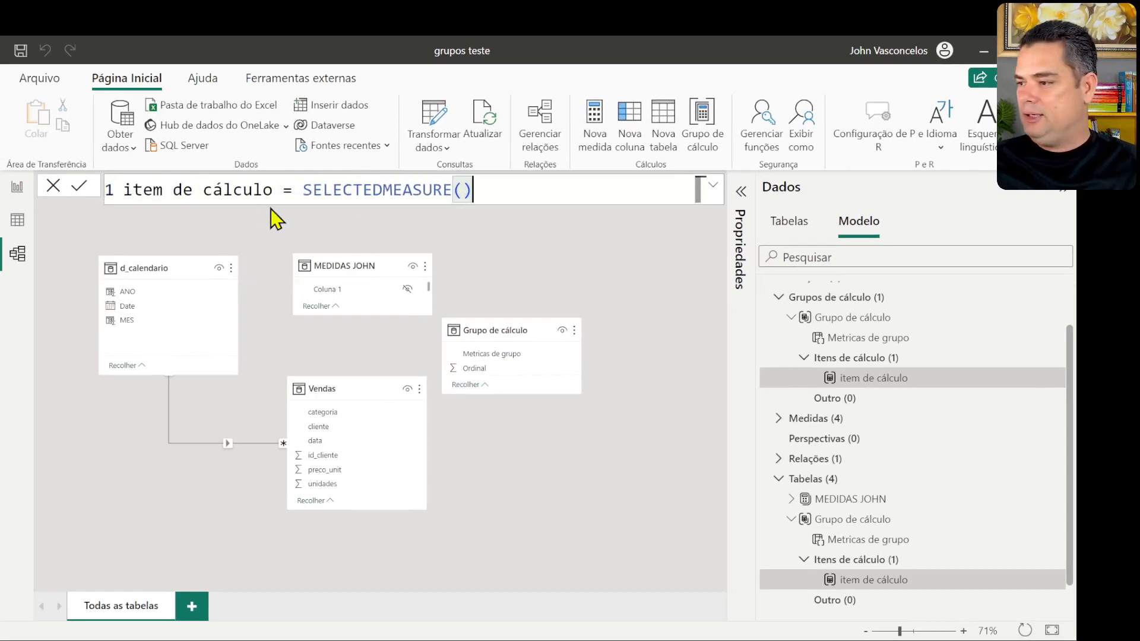
drag(301, 189, 503, 189)
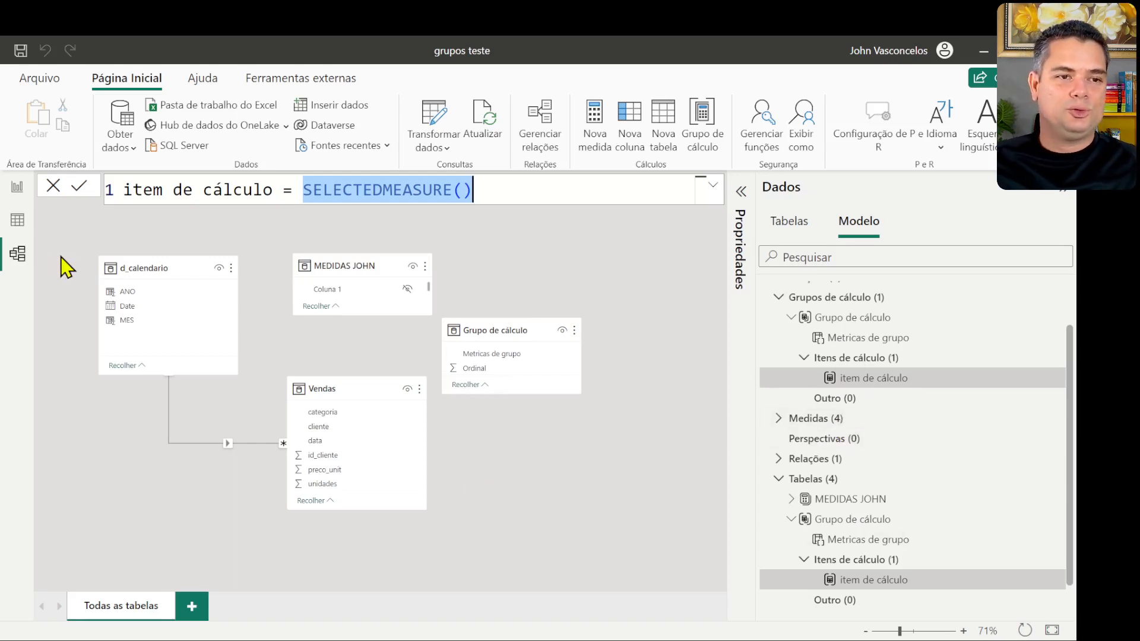
- Move the report's matrix near the page top and remove 2 ANO ANTERIOR, 3 PRIM SEMESTRE and 4 SEG SEMESTRE from its values
click(16, 221)
click(14, 196)
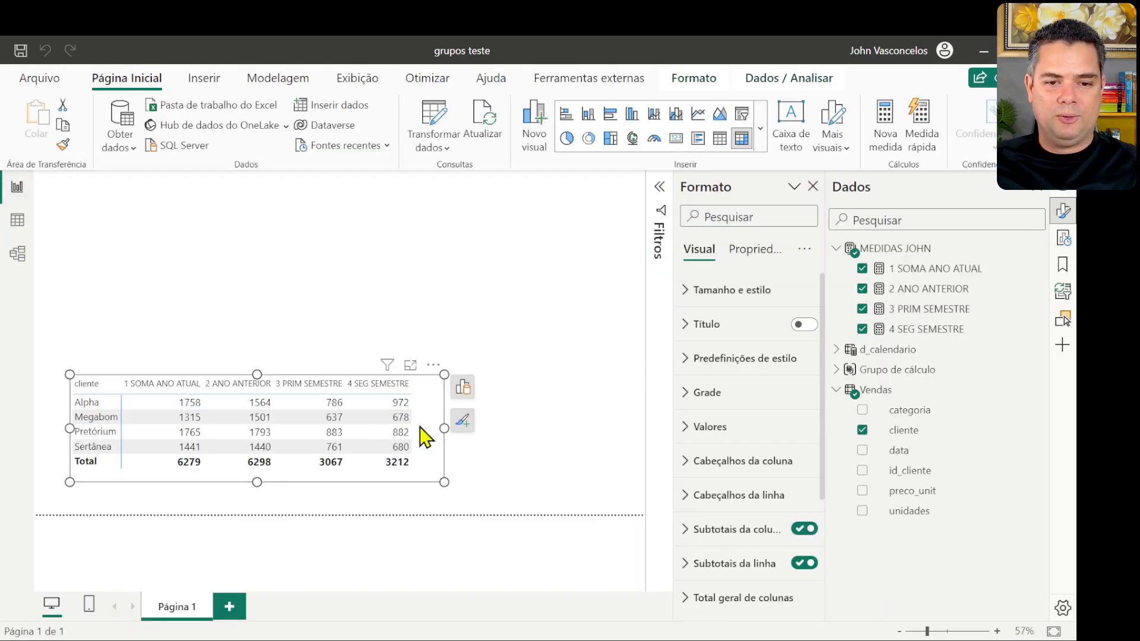
drag(419, 437, 411, 273)
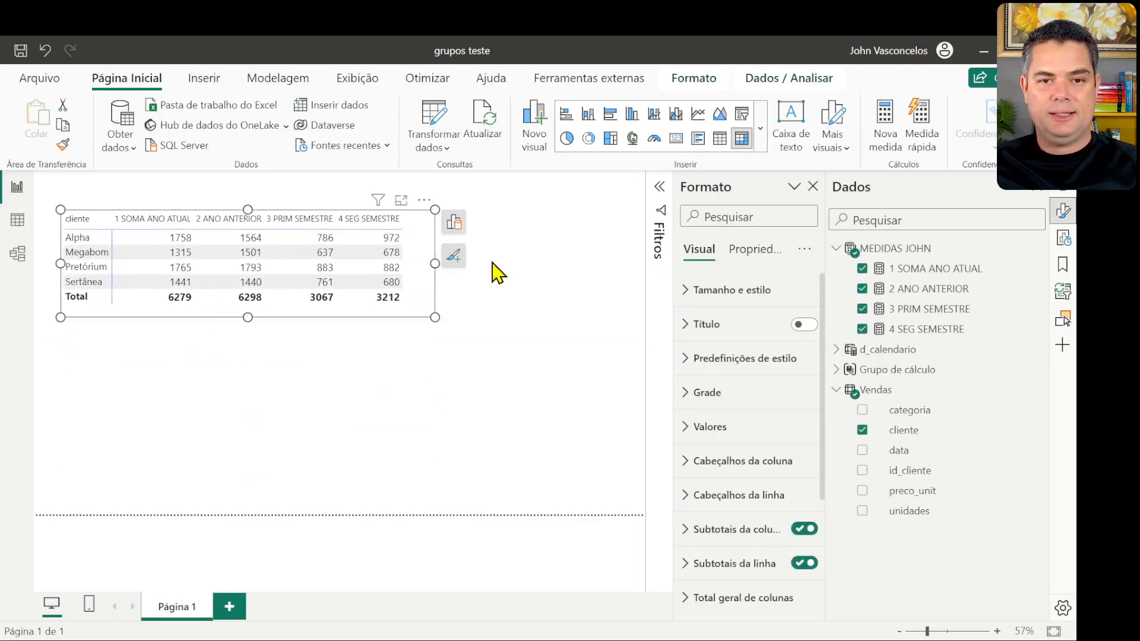
click(454, 222)
scroll(569, 537, down, 1)
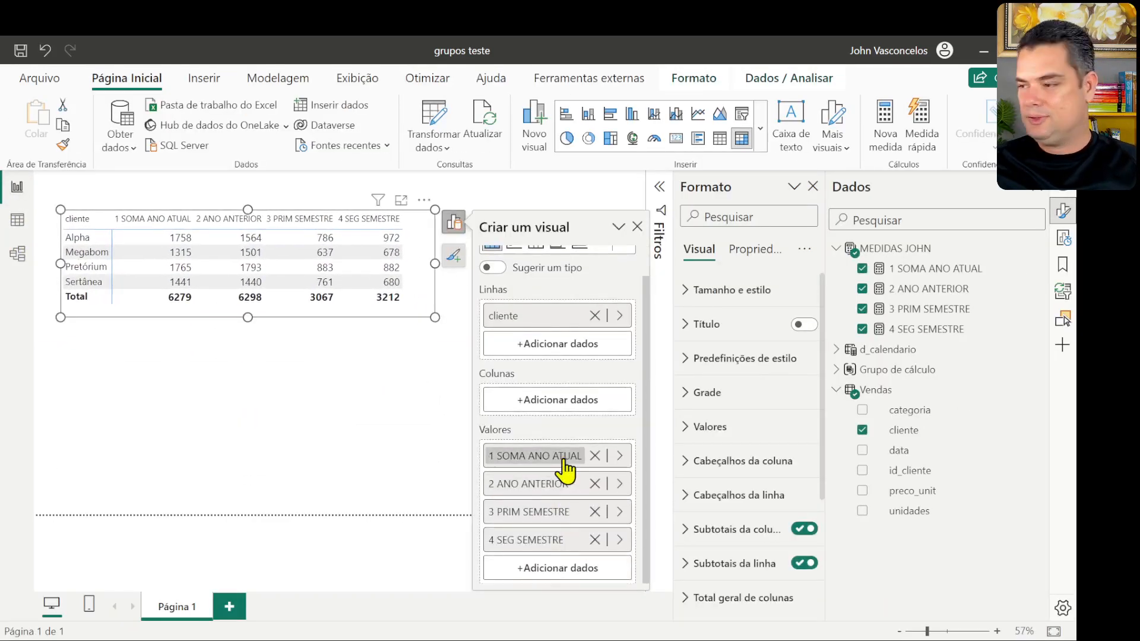
click(594, 484)
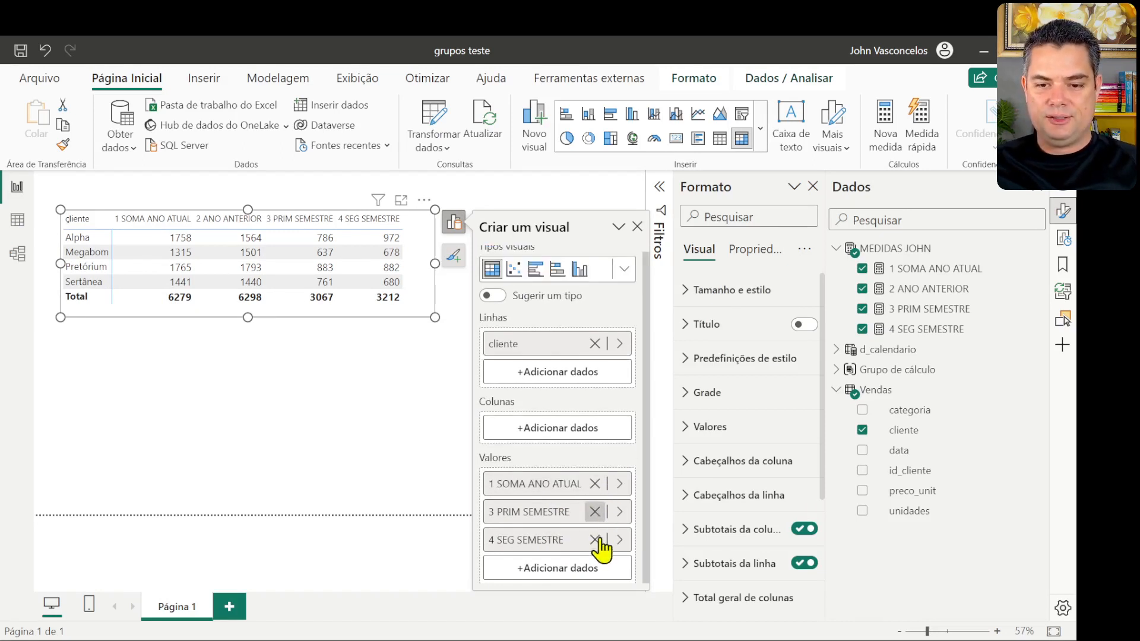
click(594, 512)
click(594, 511)
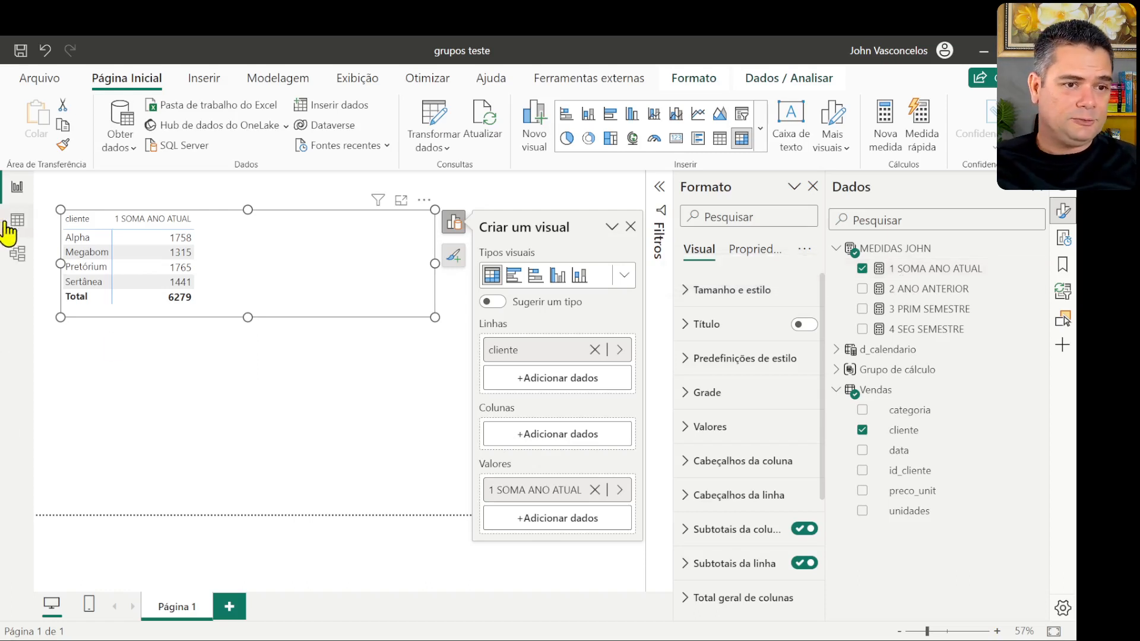
- Compare the calculation item's SELECTEDMEASURE() formula in the model with the formula of the 1 SOMA ANO ATUAL measure in the report
click(17, 254)
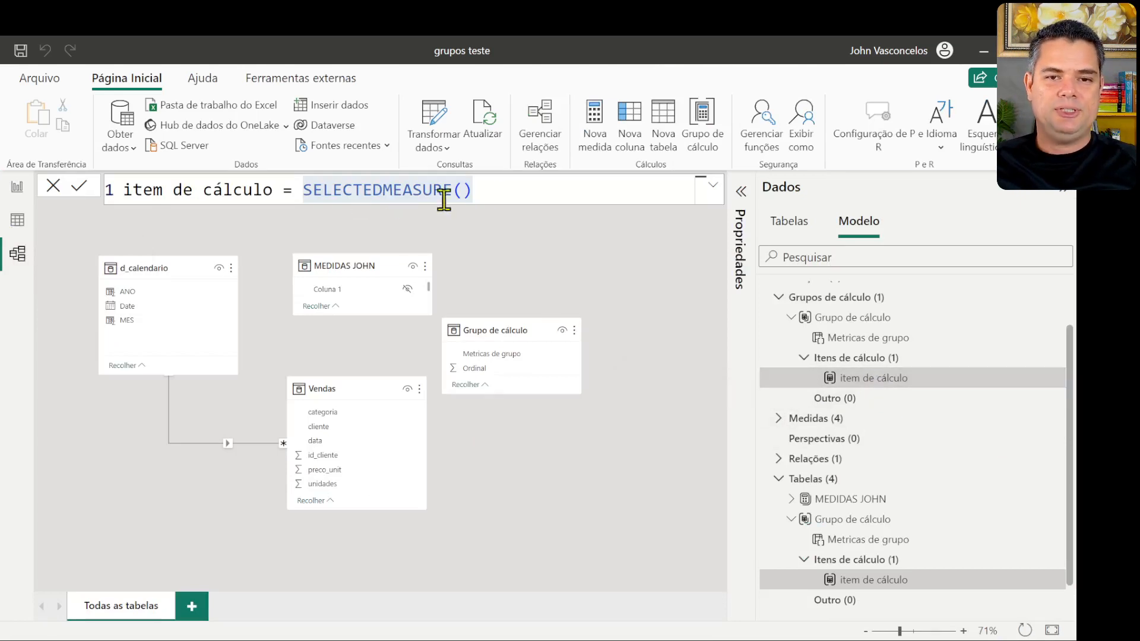
click(501, 191)
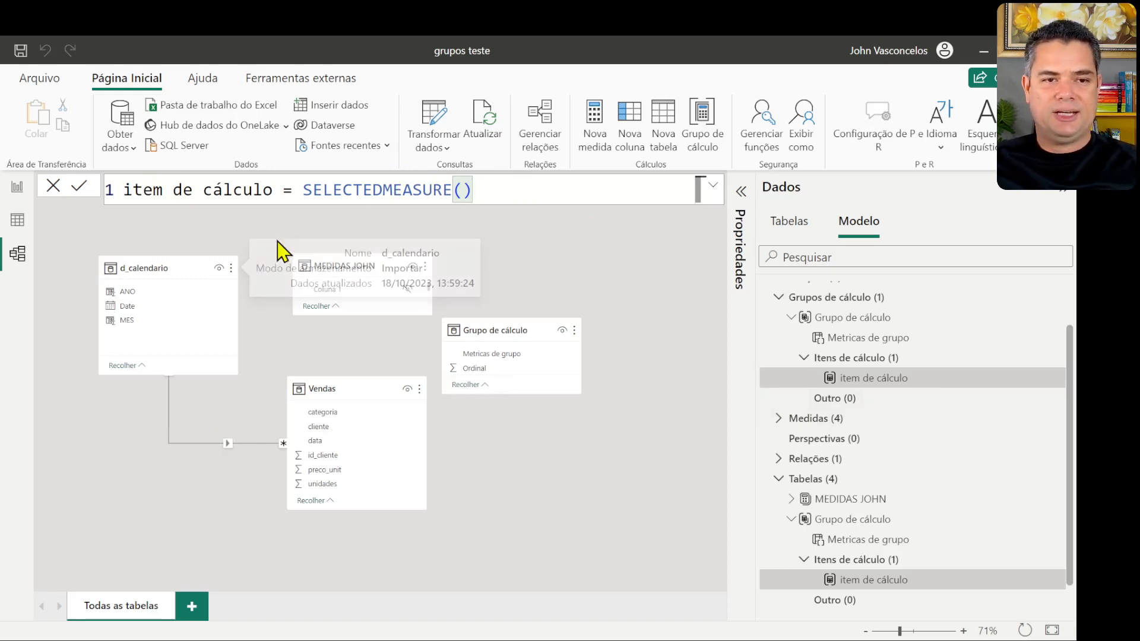
drag(271, 193, 125, 198)
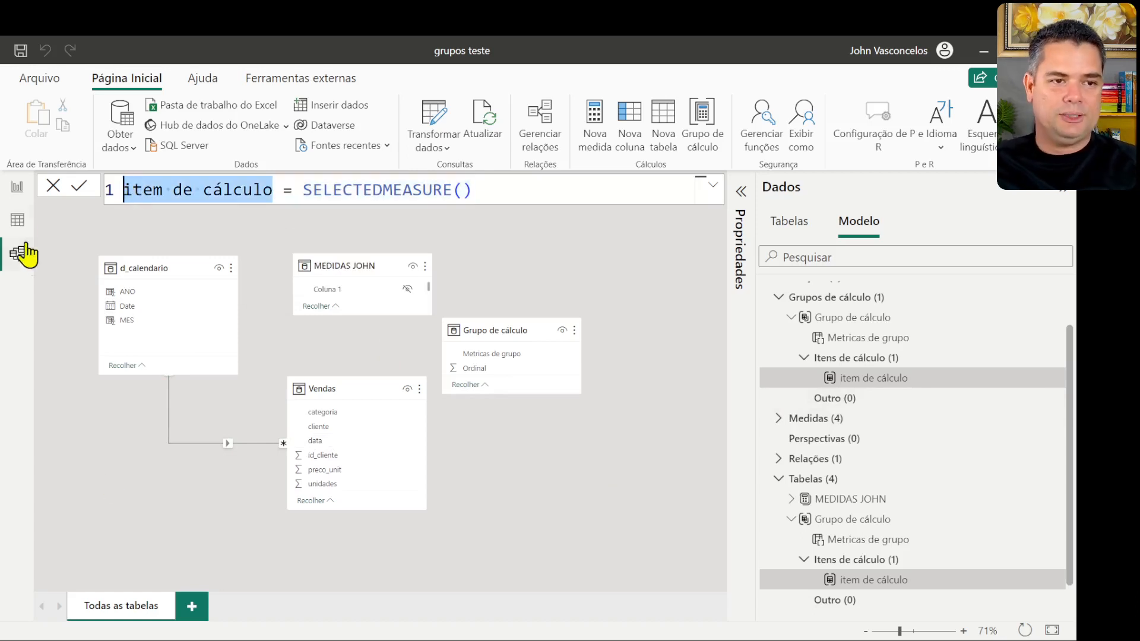
click(18, 189)
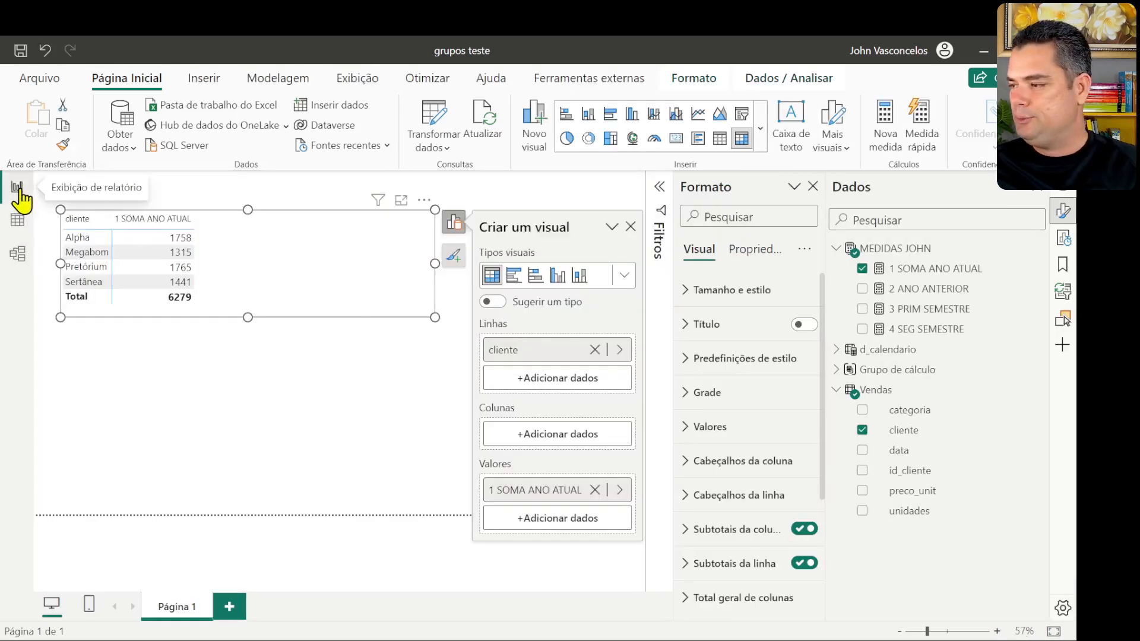
click(911, 273)
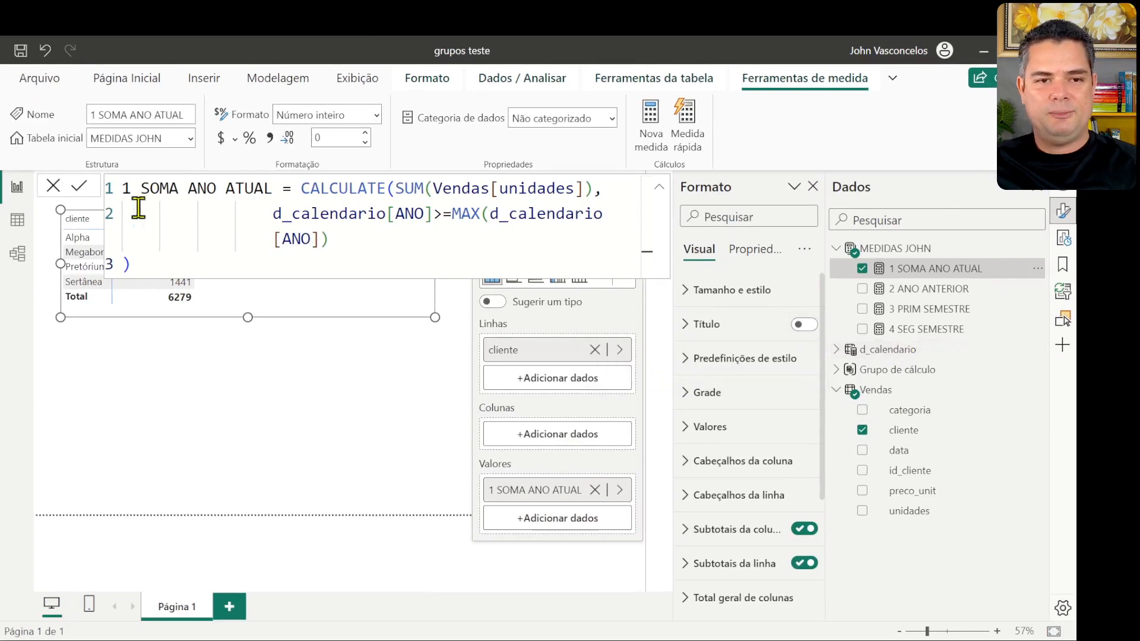
- Rename the calculation item in the model as ANO ATUAL, keeping SELECTEDMEASURE() as its expression
click(18, 256)
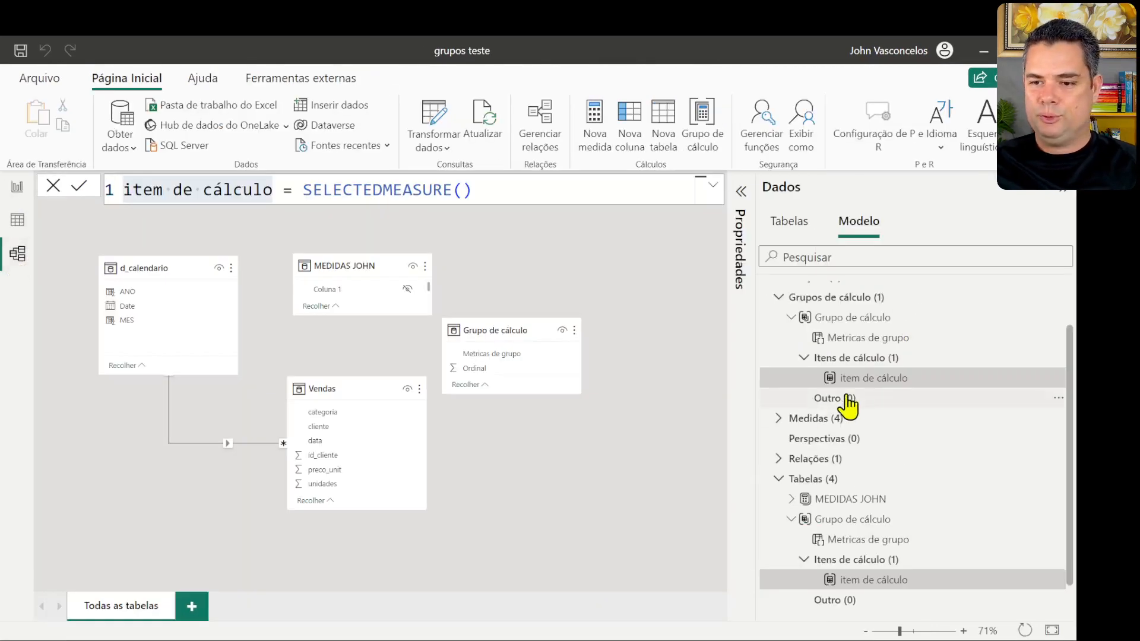
drag(273, 189, 89, 216)
text(ANO ATUAL)
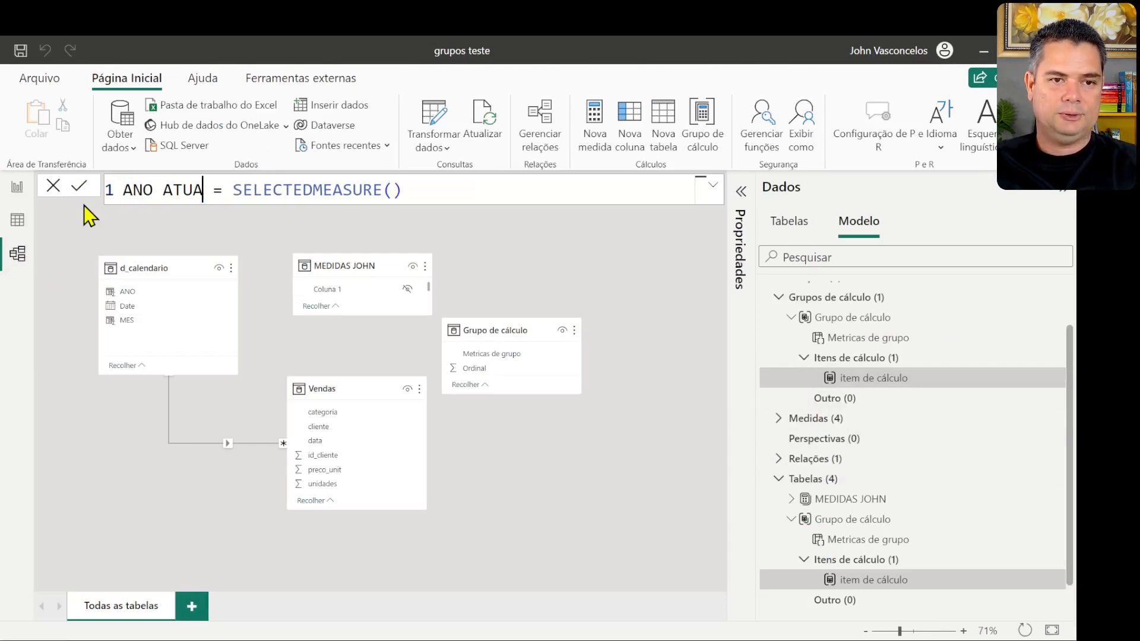
key(Return)
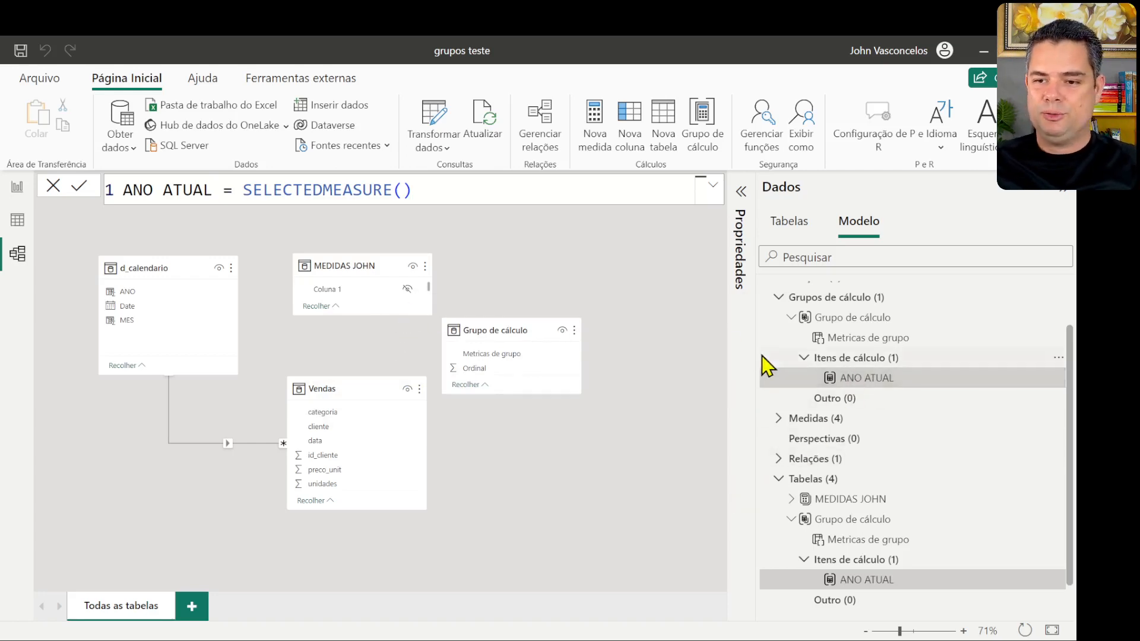
- Add three new calculation items to the calculation group, below ANO ATUAL
right_click(843, 363)
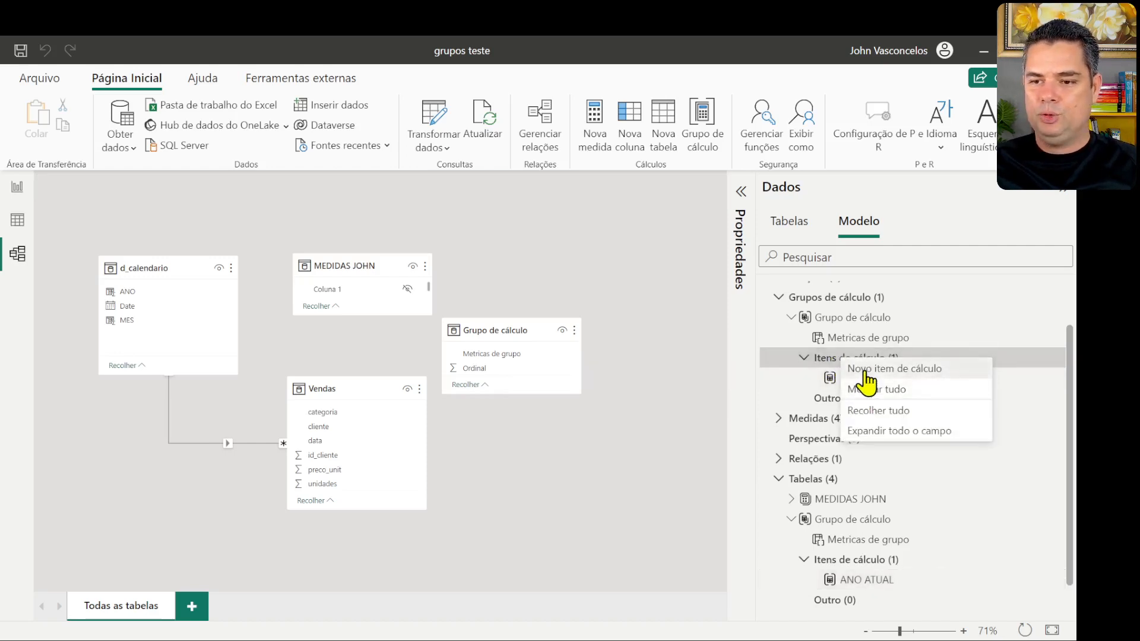
click(864, 370)
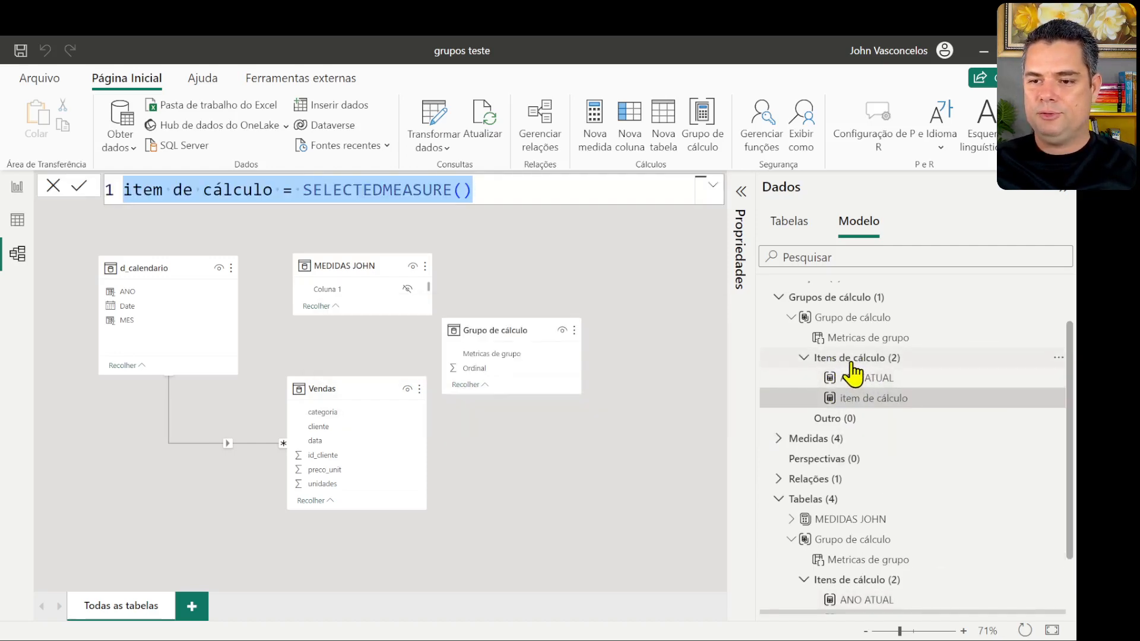
right_click(852, 362)
click(870, 383)
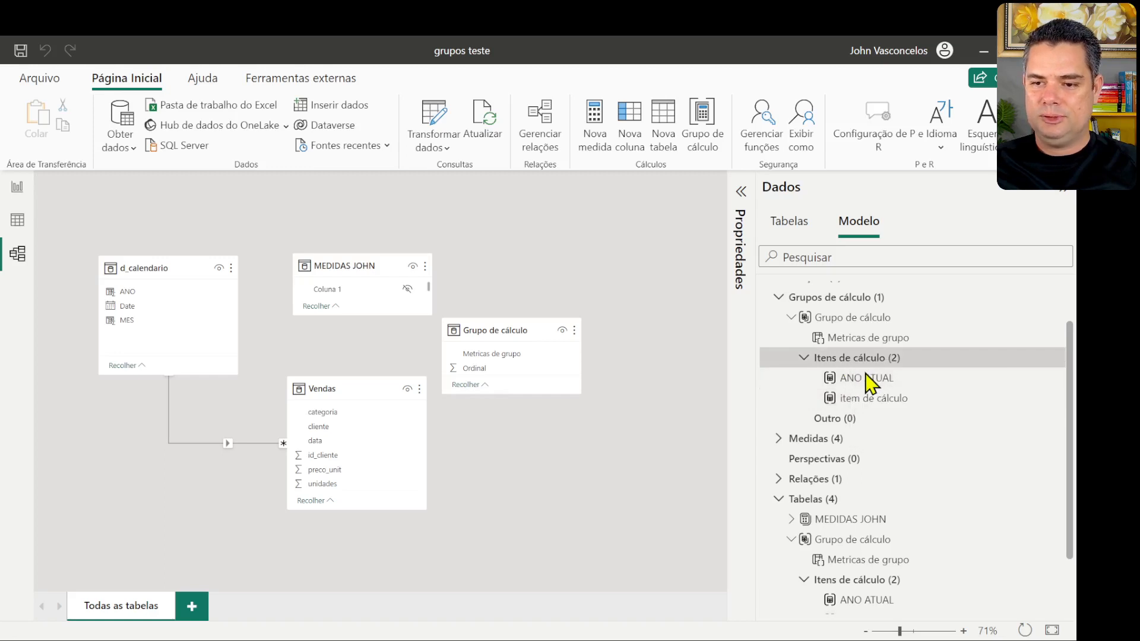
right_click(853, 363)
click(877, 374)
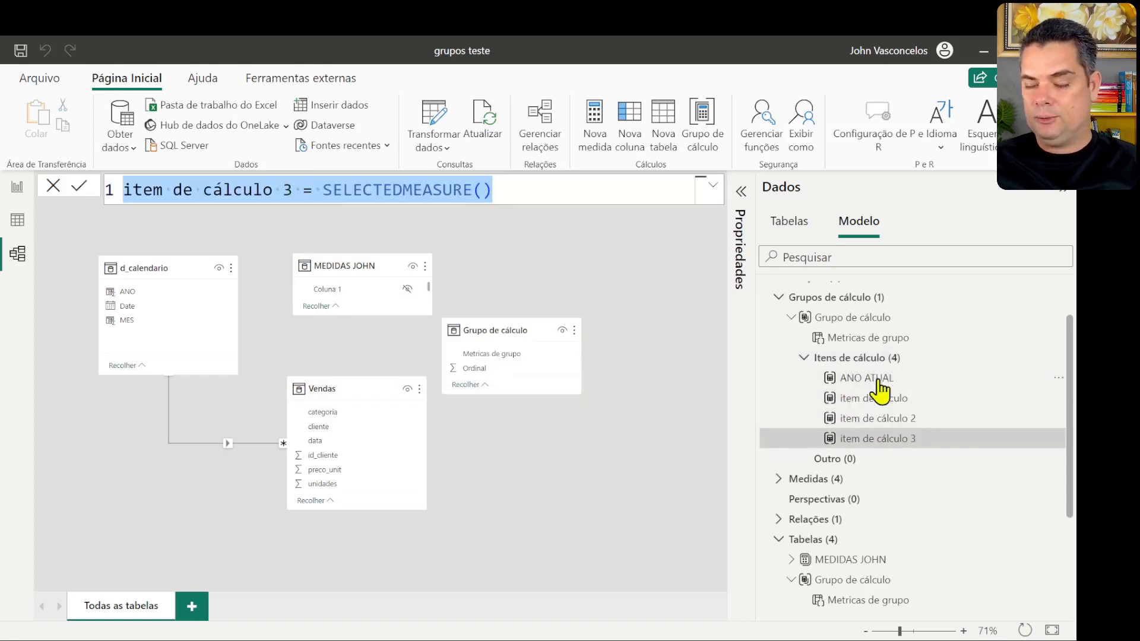
- Collapse the tables and expand the measures in the model tree, and open the formula of the 2 ANO ANTERIOR measure
scroll(885, 450, down, 1)
scroll(878, 440, up, 2)
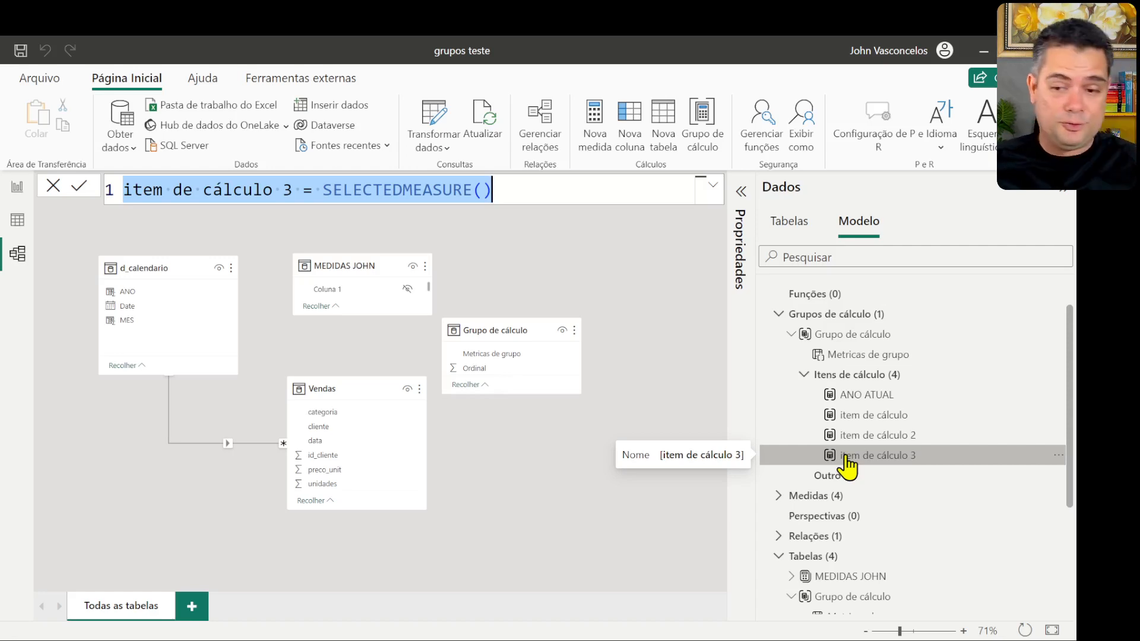
scroll(867, 451, down, 2)
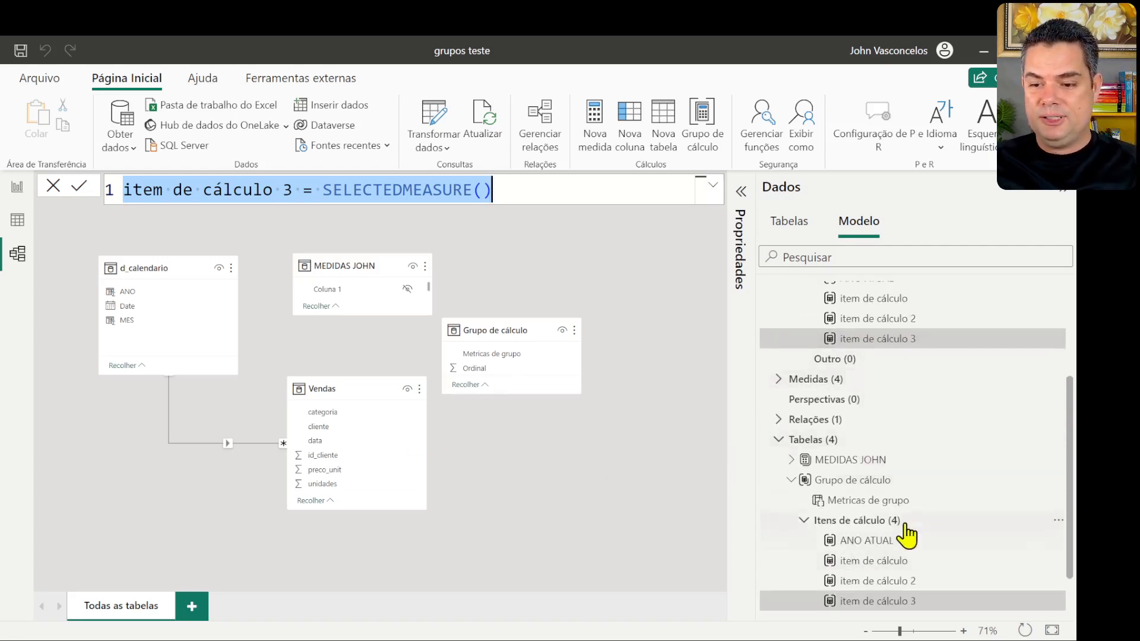
scroll(903, 539, up, 2)
scroll(831, 430, up, 1)
scroll(847, 421, down, 4)
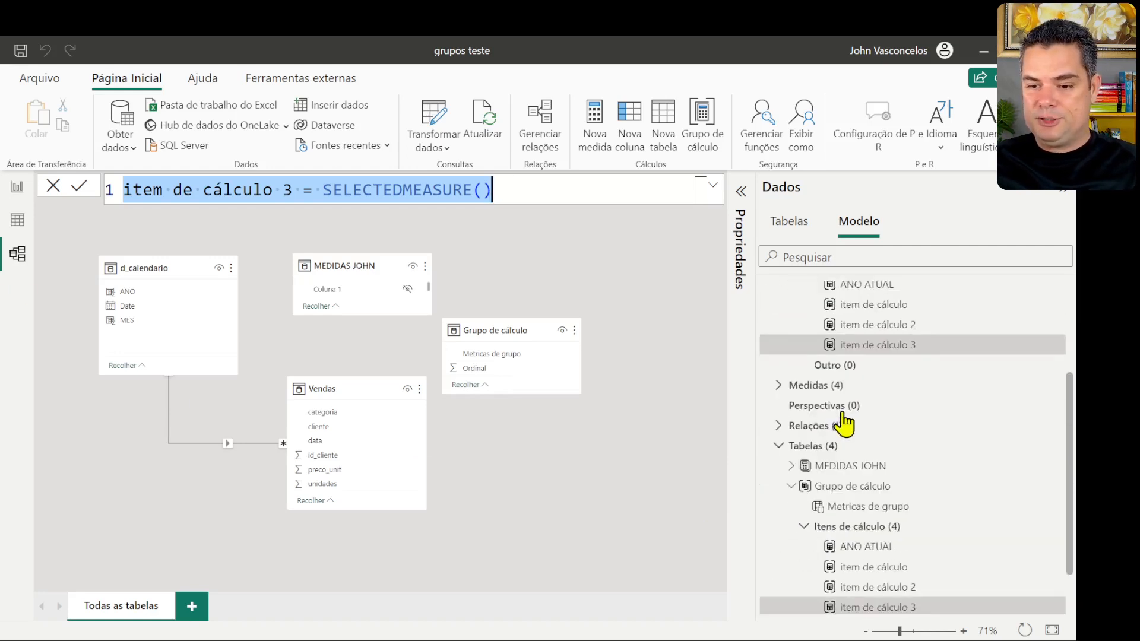
click(789, 384)
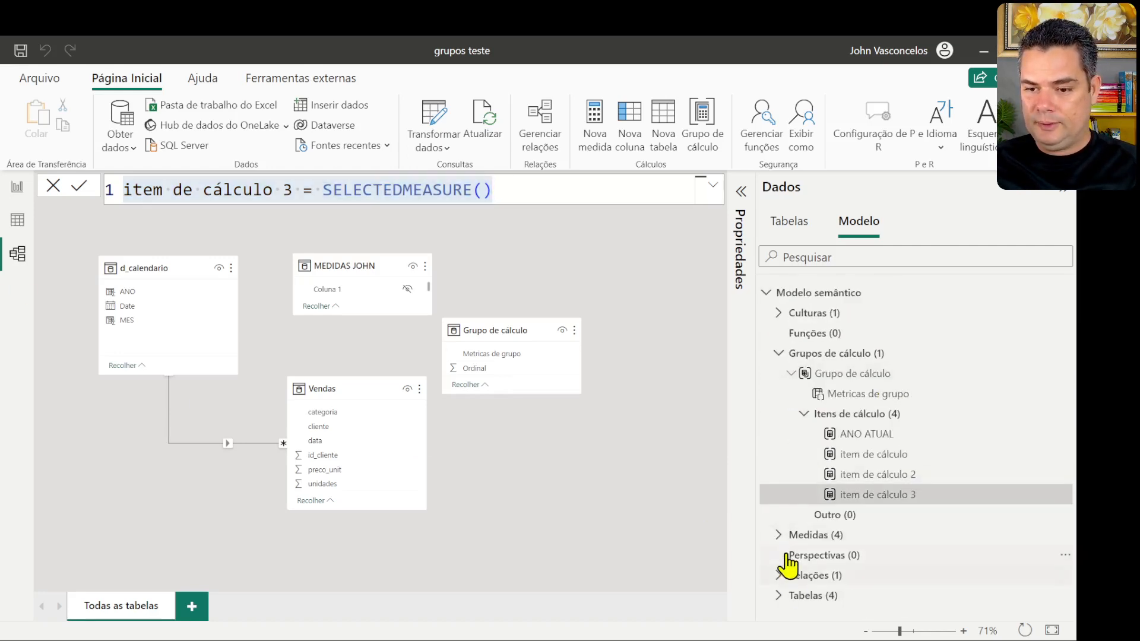
click(780, 534)
scroll(795, 541, down, 1)
click(848, 510)
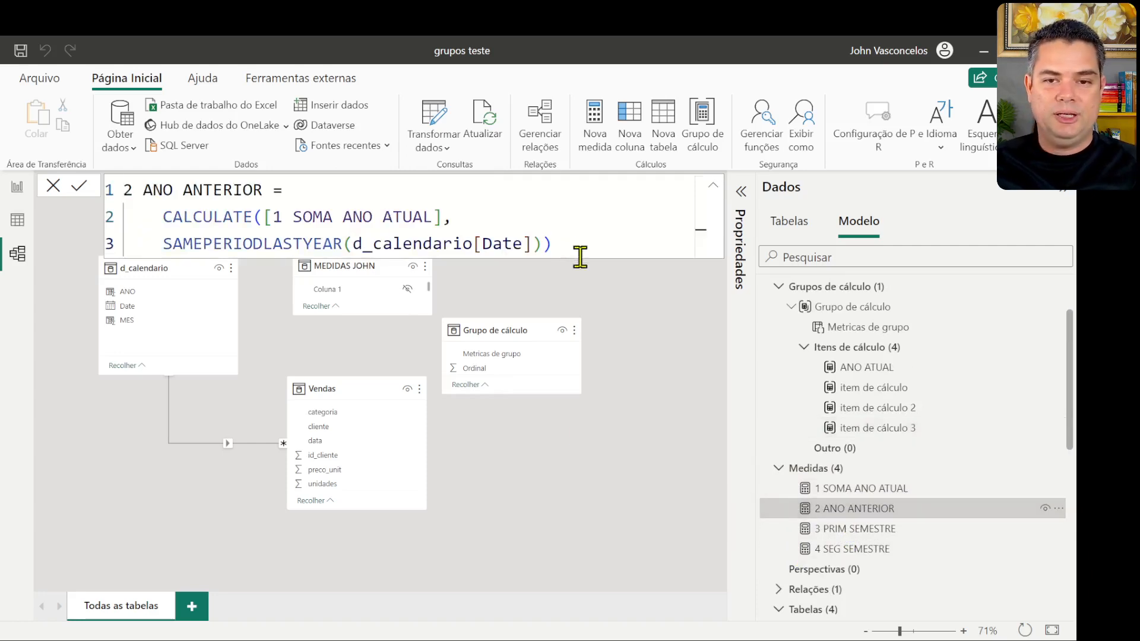
- Copy the whole 2 ANO ANTERIOR formula and paste it over the formula of the calculation item named "item de cálculo"
click(565, 245)
drag(551, 245, 123, 209)
key(ctrl+c)
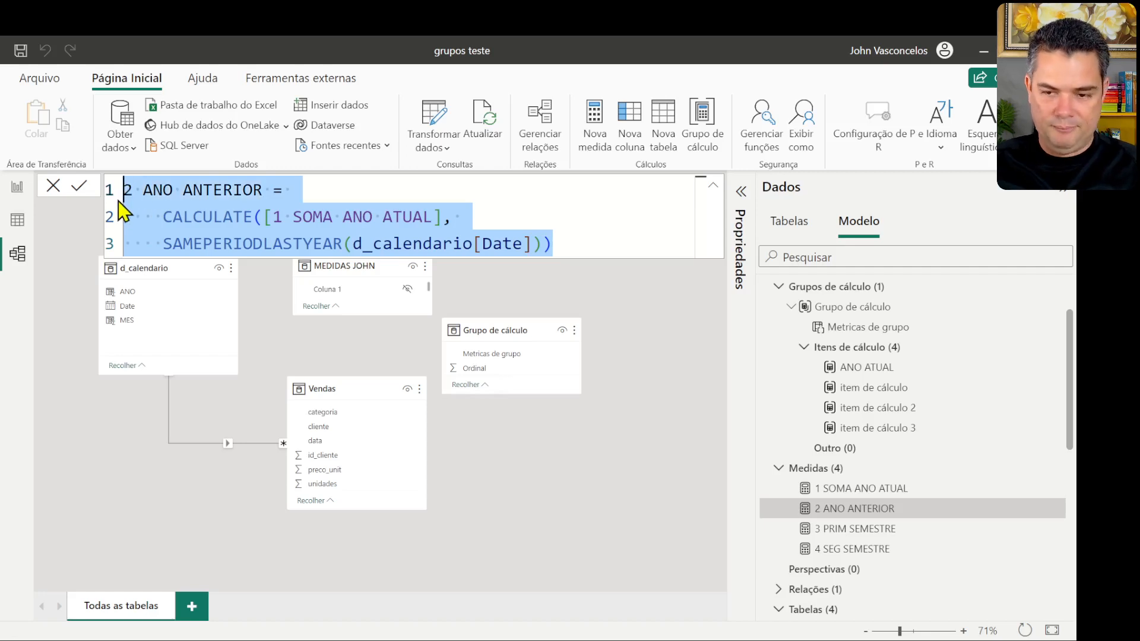
click(863, 392)
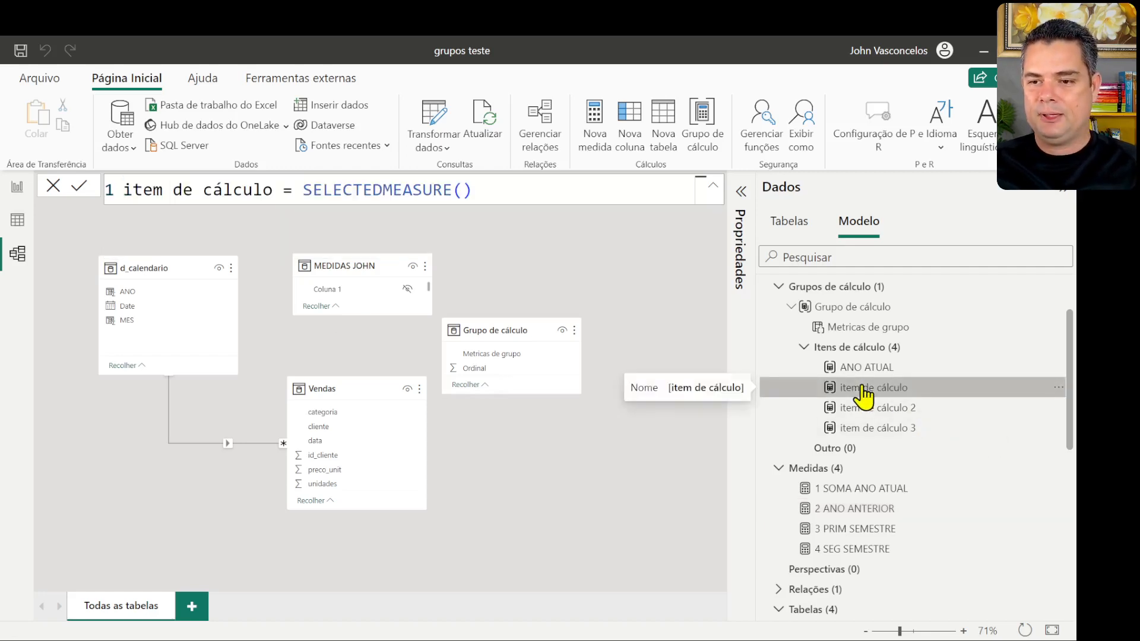
drag(485, 194, 88, 201)
key(ctrl+v)
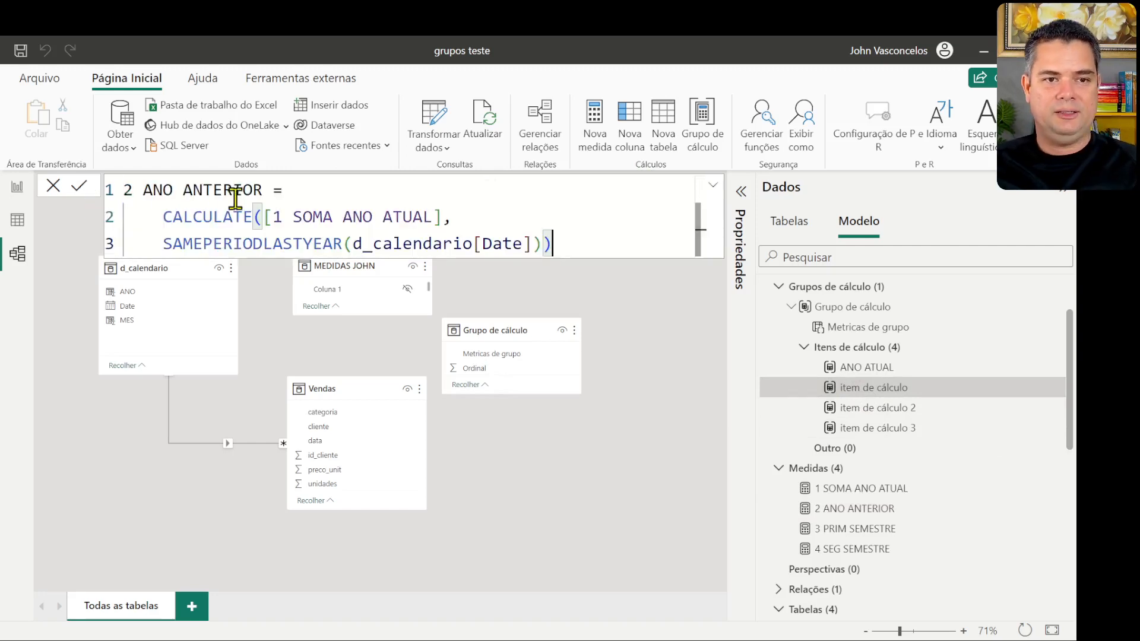
- Replace [1 SOMA ANO ATUAL] with SELECTEDMEASURE() inside the pasted CALCULATE formula and commit the item as 2 ANO ANTERIOR
drag(263, 190, 125, 190)
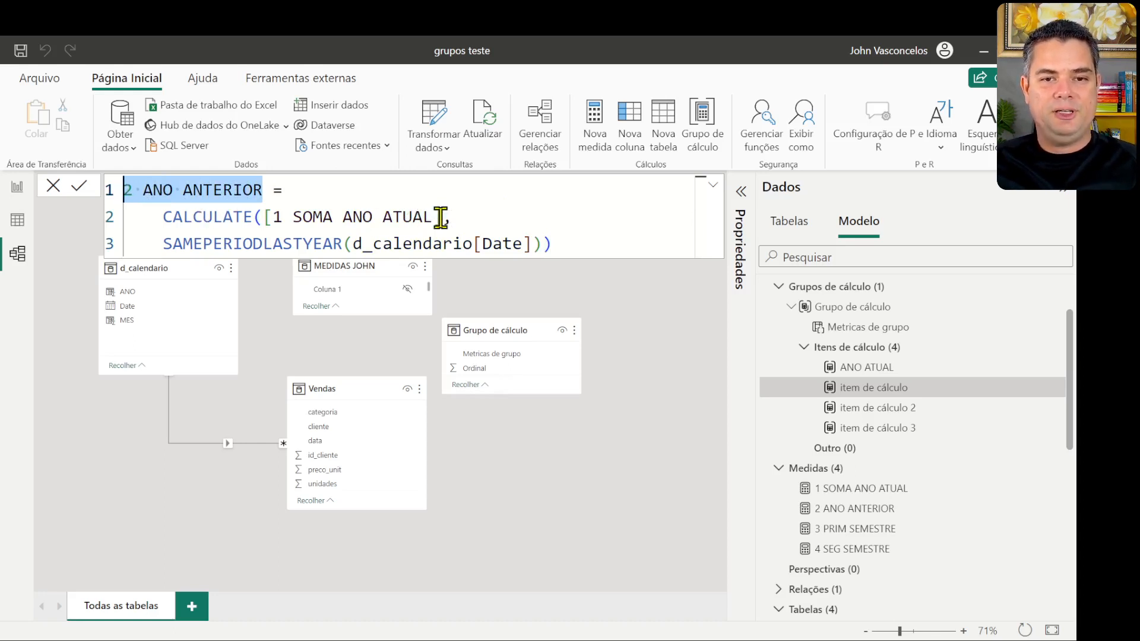
drag(443, 216, 263, 216)
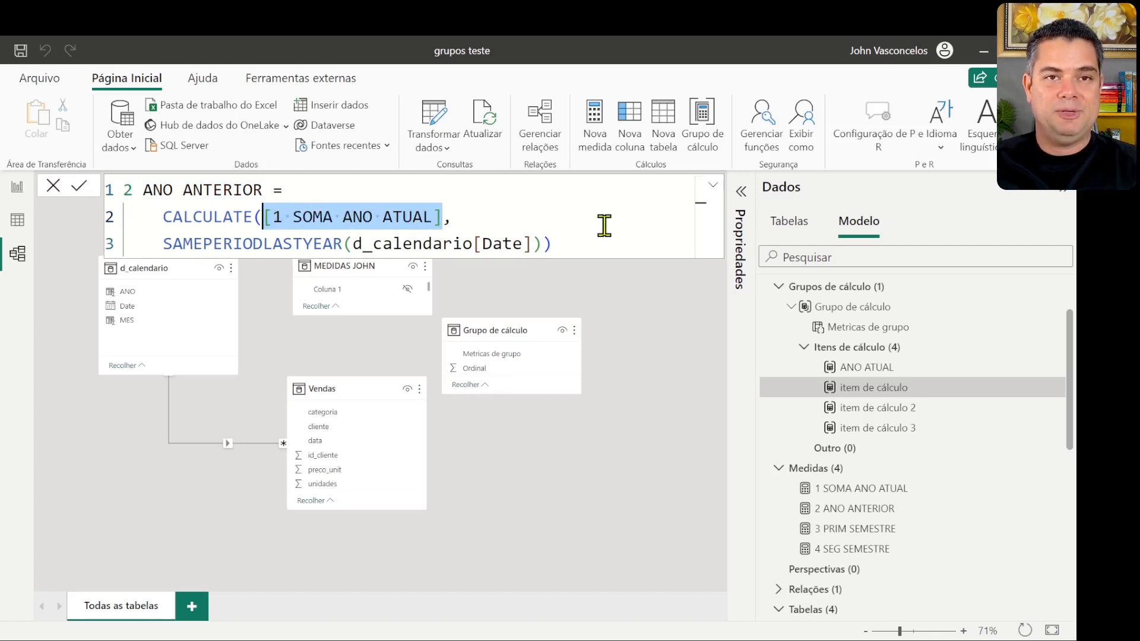
text(SELEC)
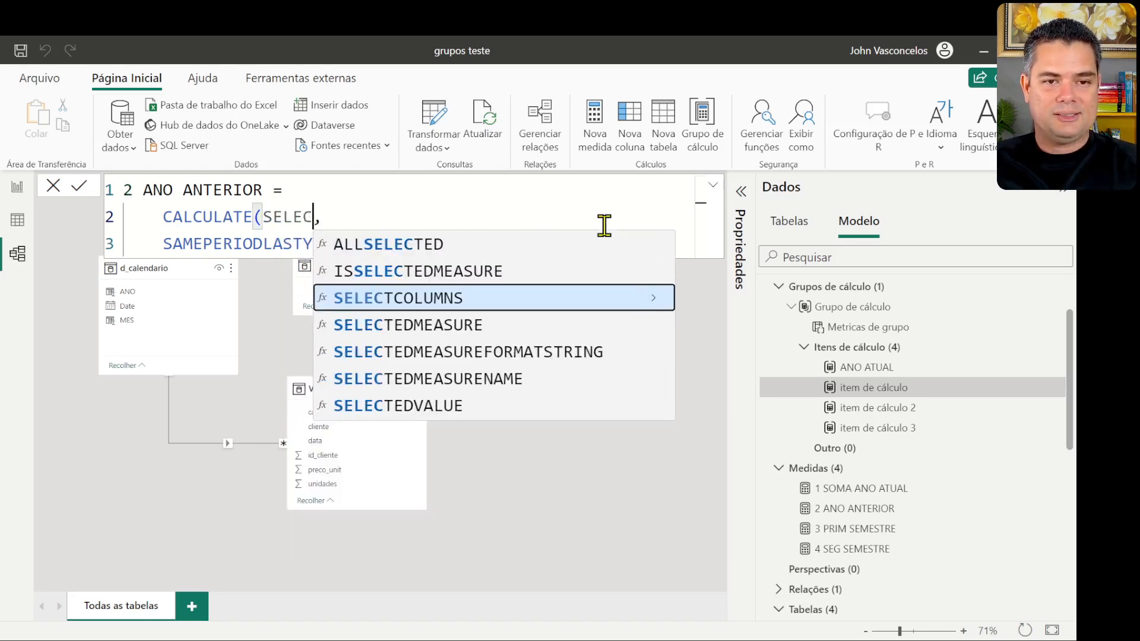
text(TEDMEA)
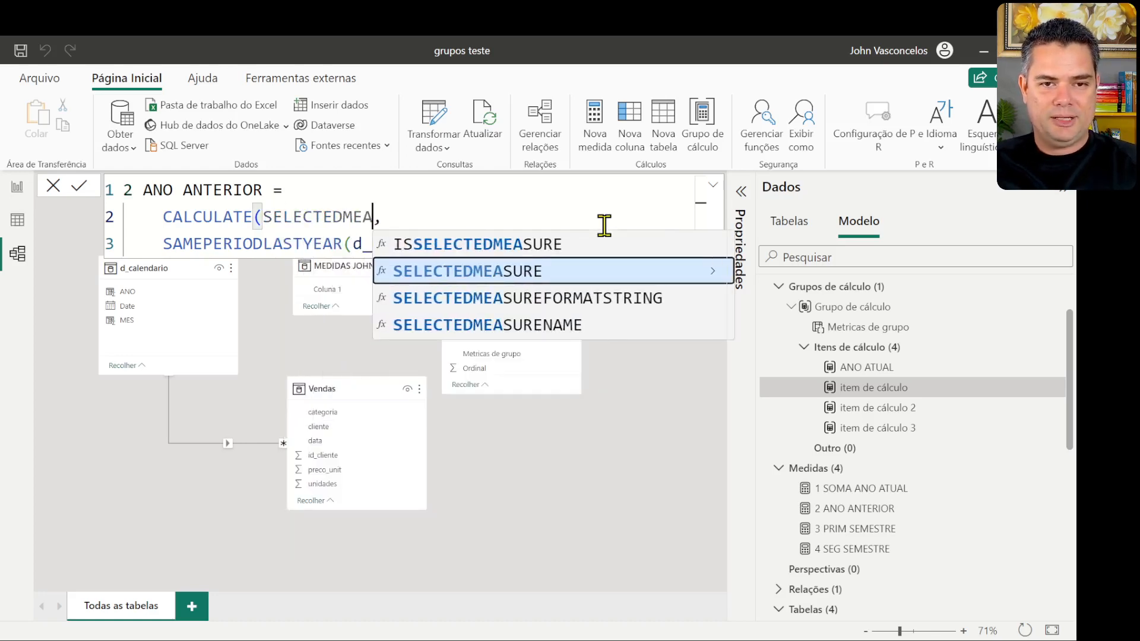
key(Tab)
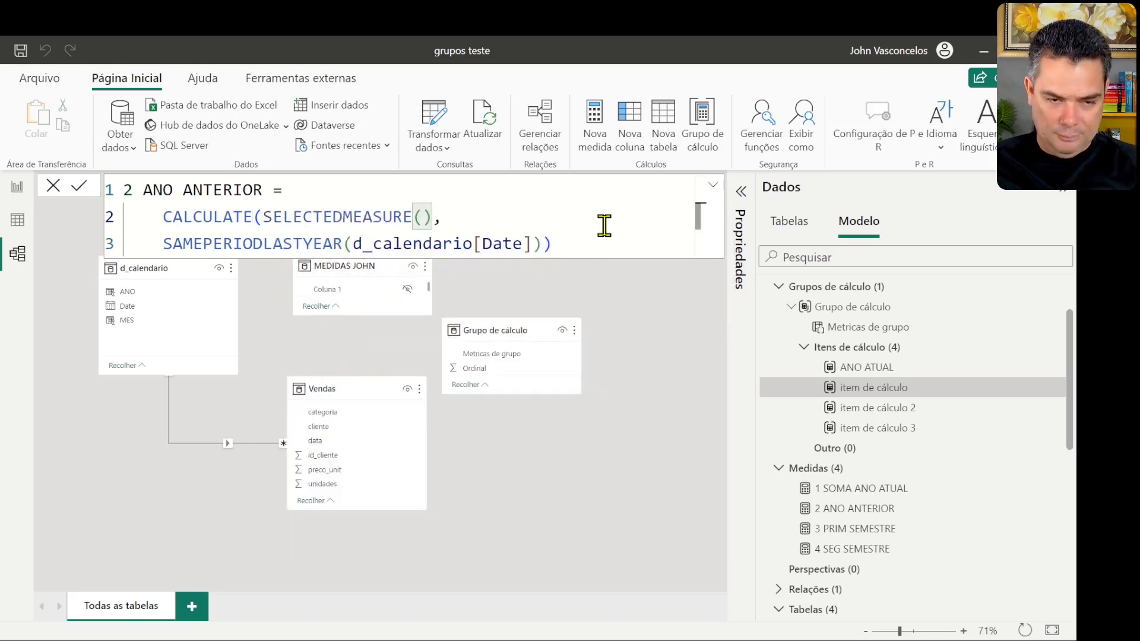
click(475, 222)
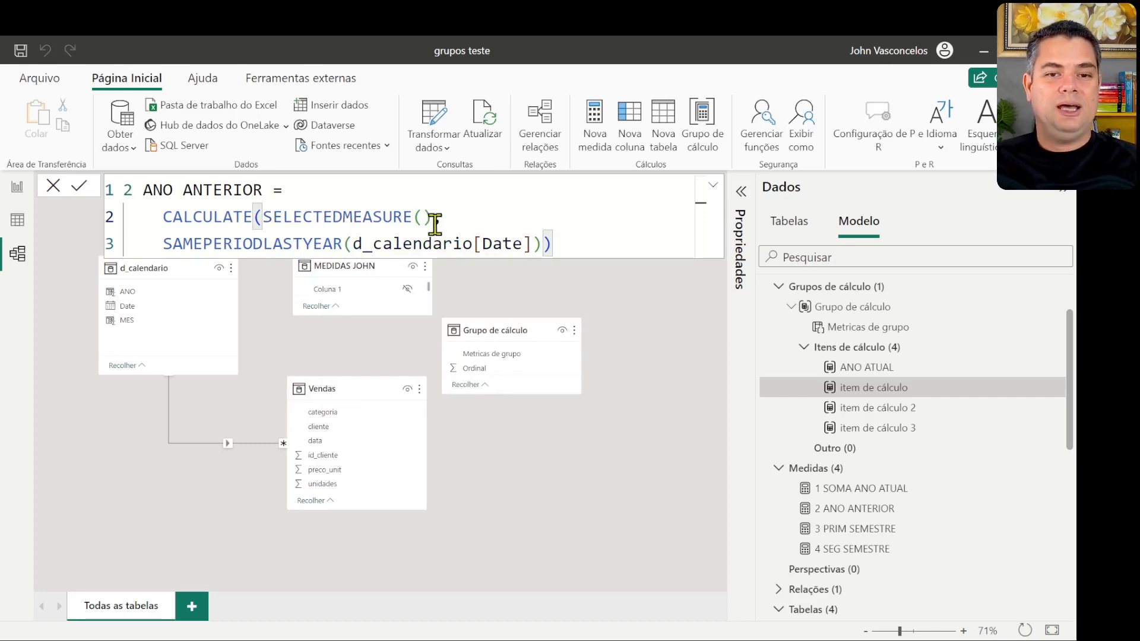
drag(432, 217, 272, 215)
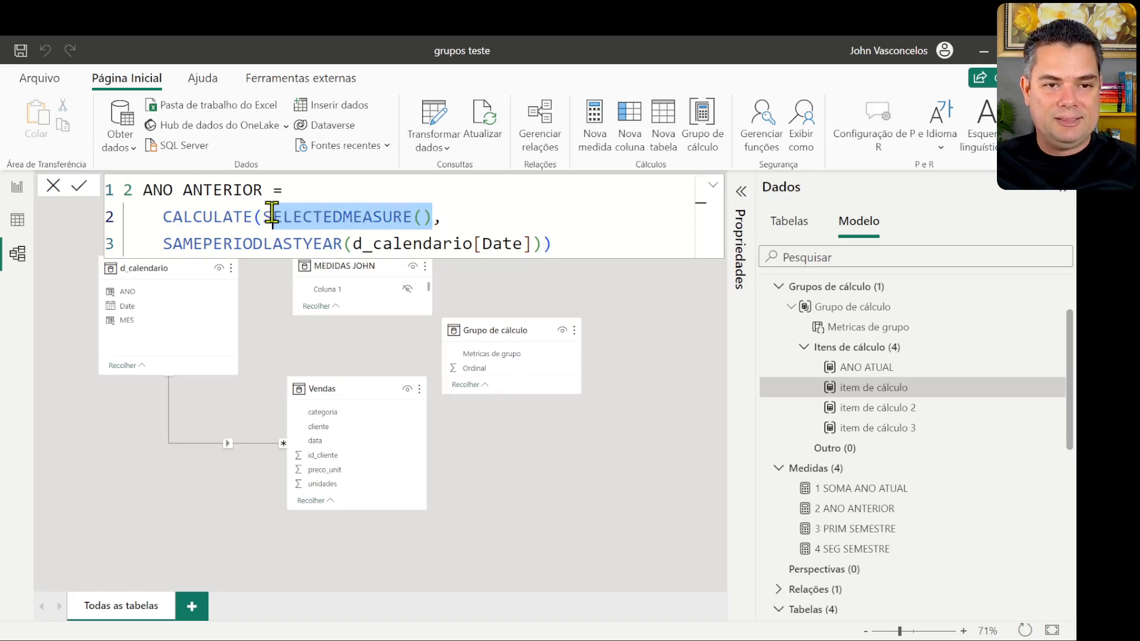
click(580, 249)
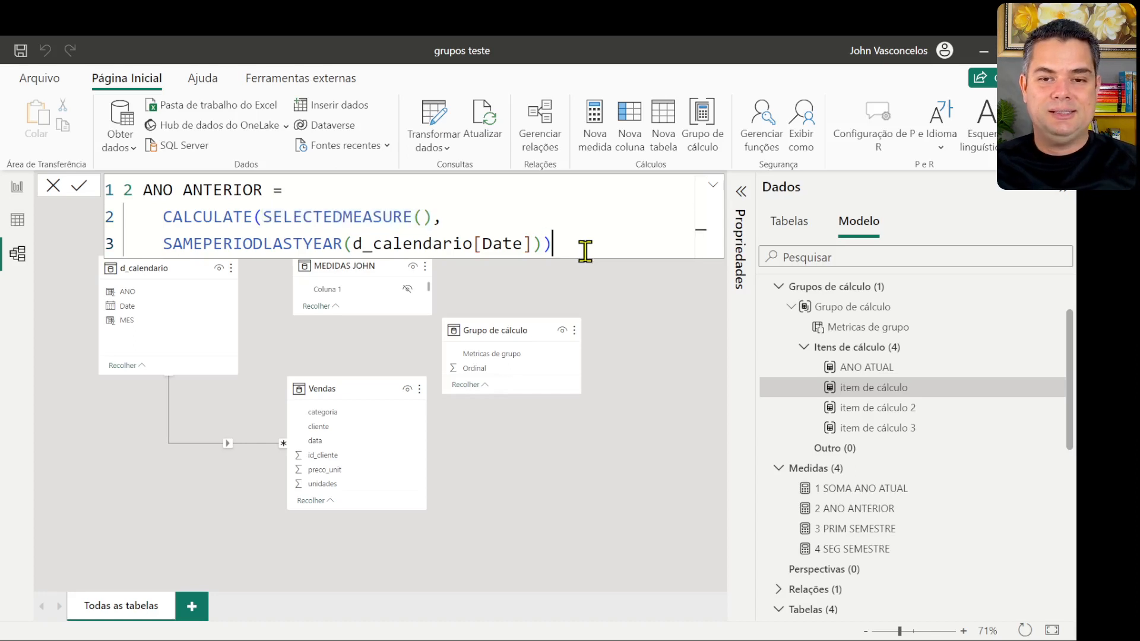
key(Return)
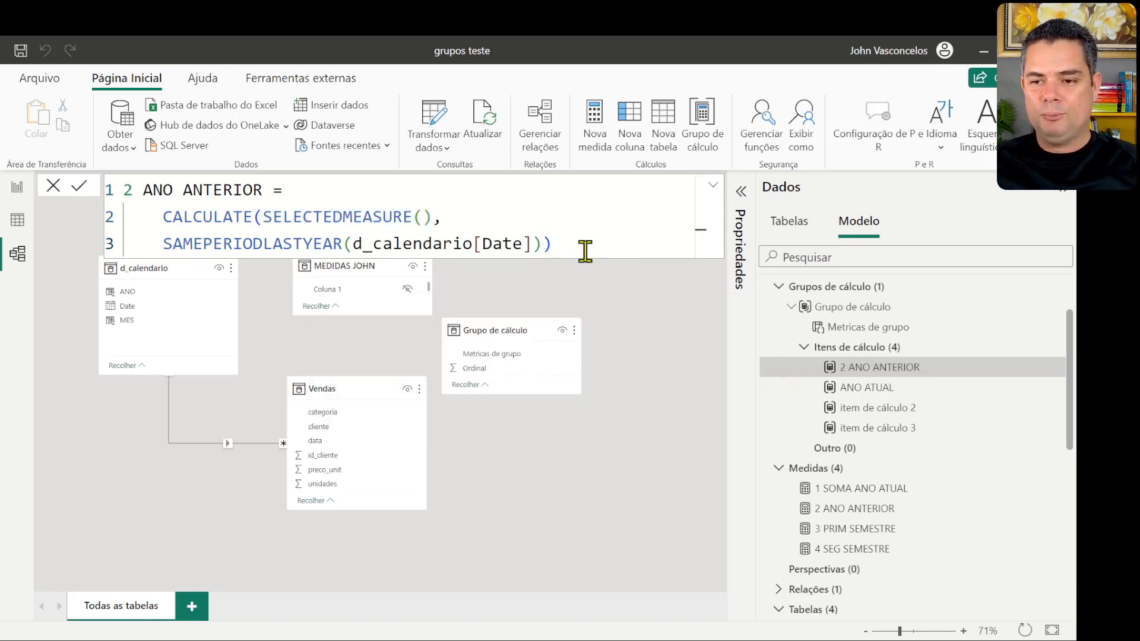
scroll(808, 574, down, 5)
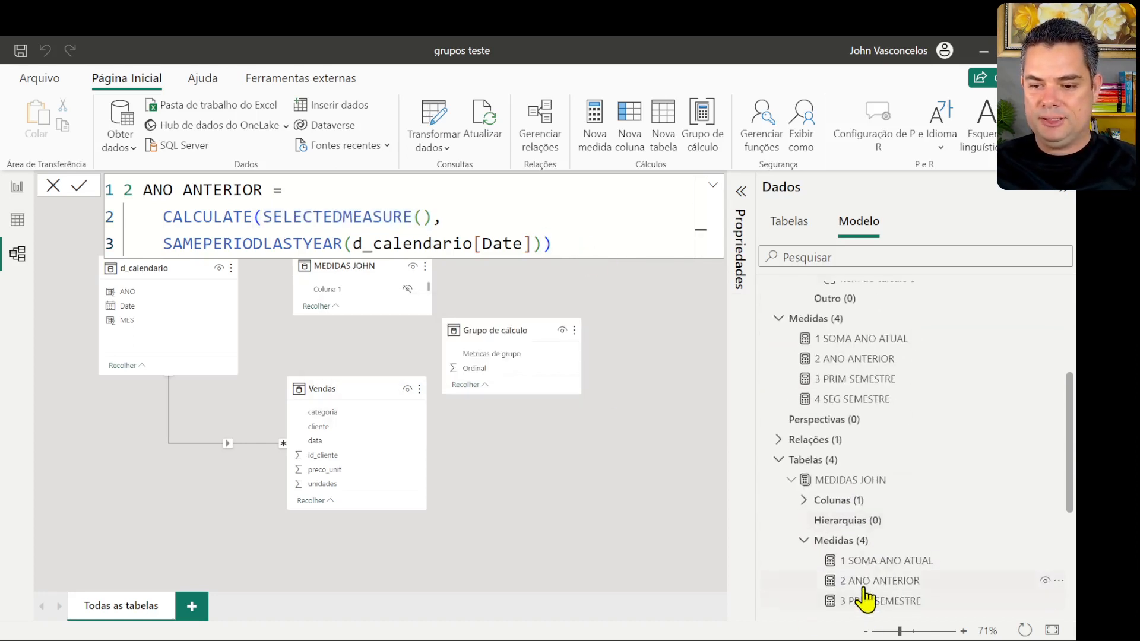
- Copy the whole 3 PRIM SEMESTRE measure formula and paste it over the formula of the calculation item named "item de cálculo 2"
click(865, 601)
click(518, 243)
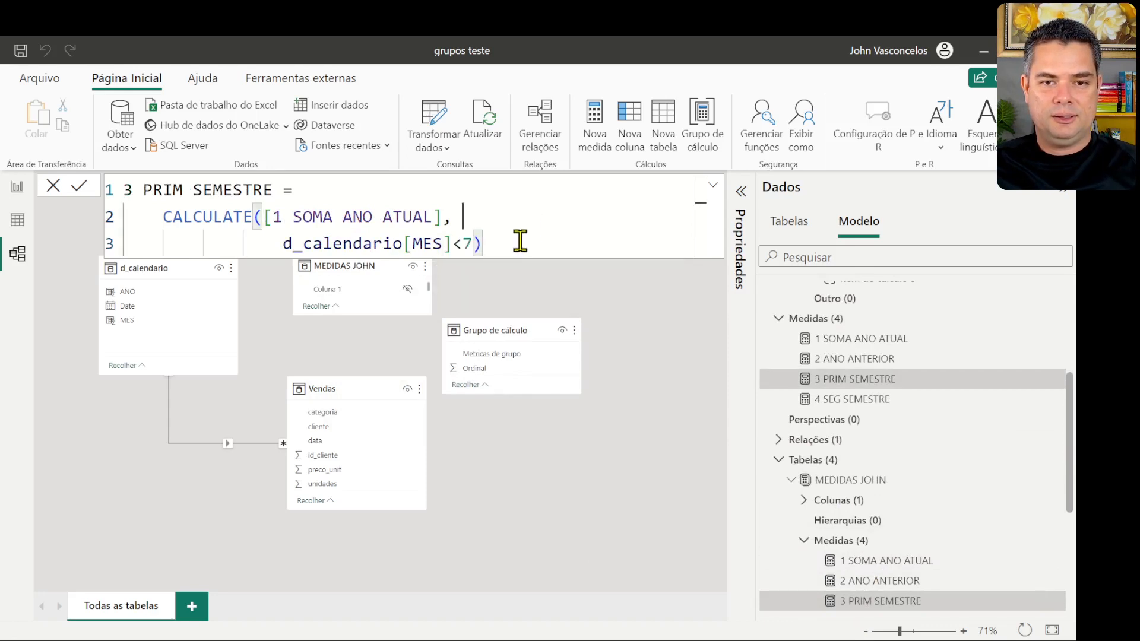
drag(517, 243, 127, 196)
key(ctrl+c)
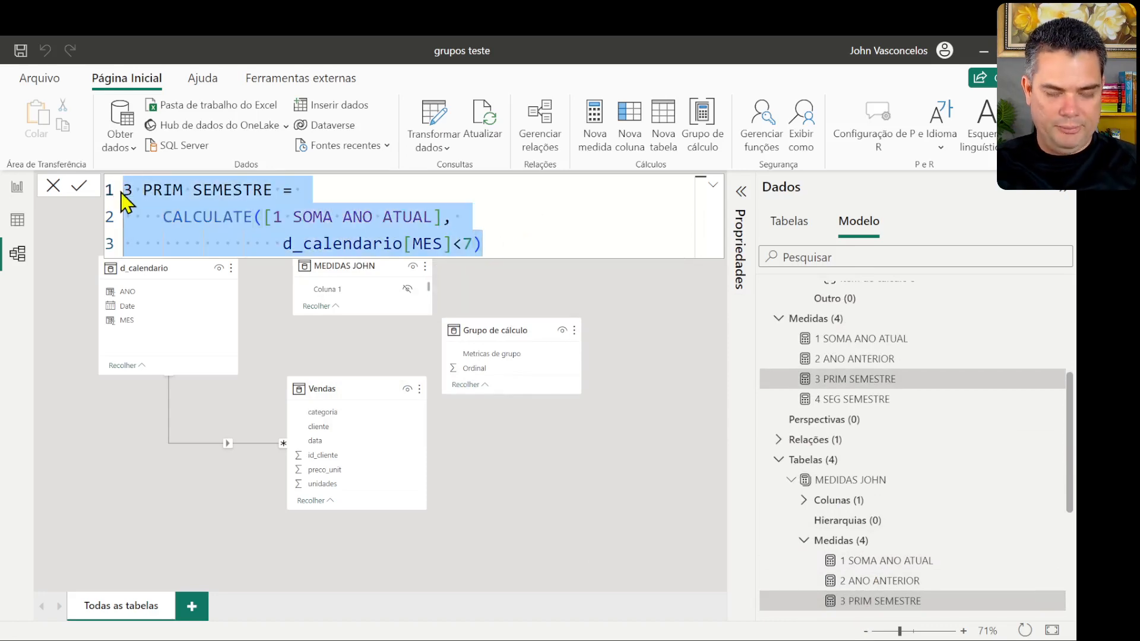
scroll(896, 430, up, 2)
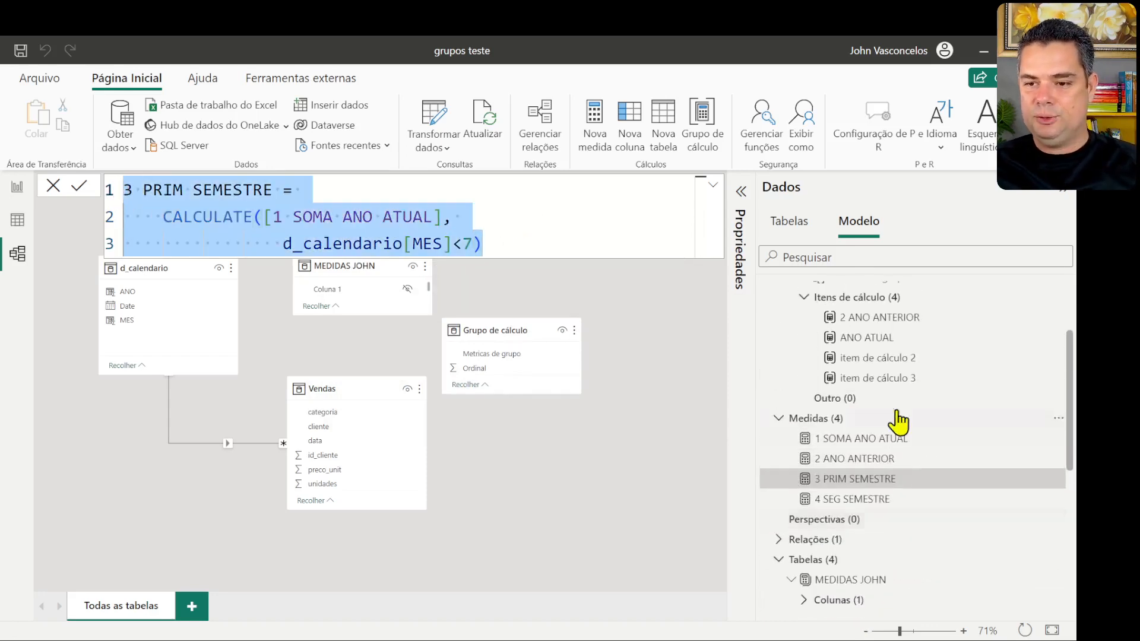
click(880, 360)
drag(506, 191, 72, 192)
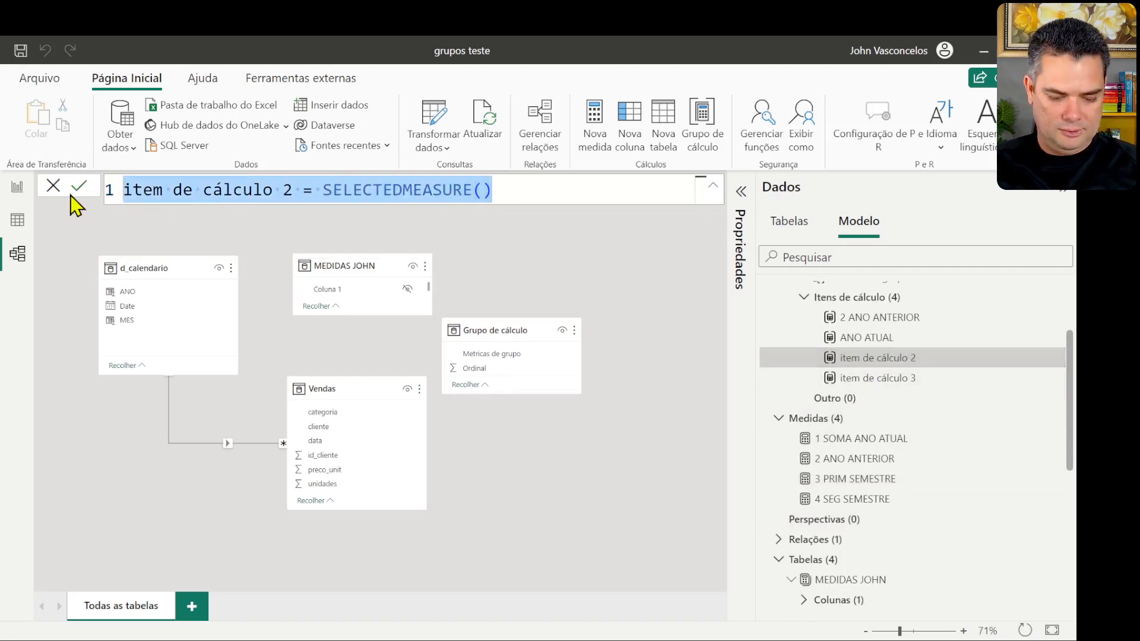
key(ctrl+v)
- Replace [1 SOMA ANO ATUAL] with SELECTEDMEASURE() in the pasted 3 PRIM SEMESTRE formula and commit the calculation item
drag(262, 217, 443, 221)
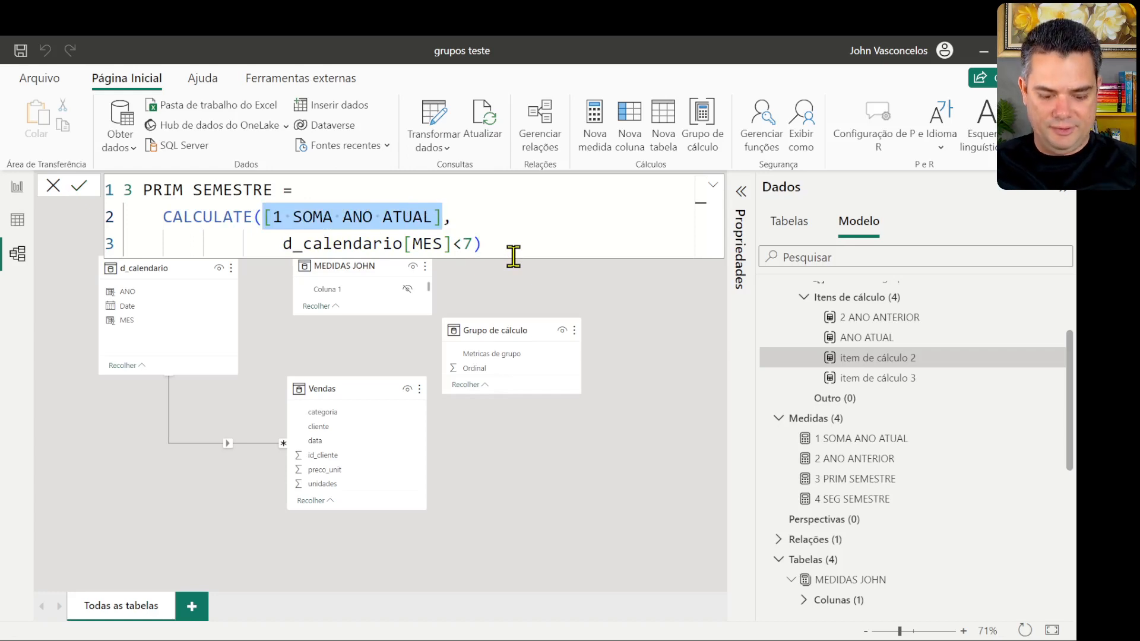
text(SELECTED,)
key(Tab)
text())
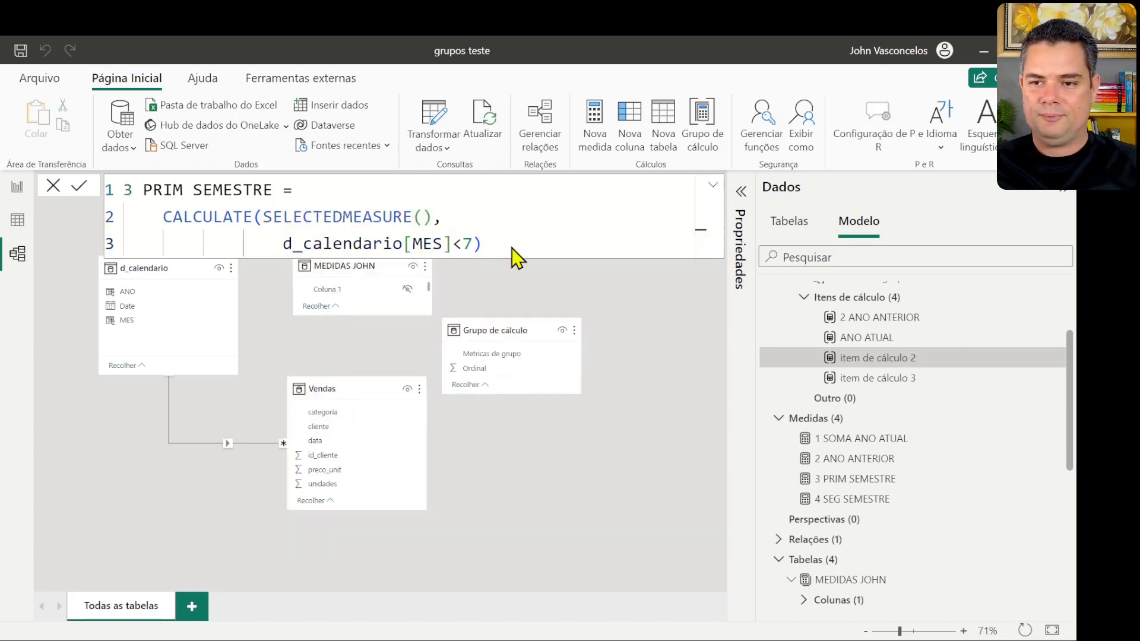
- Copy the whole 4 SEG SEMESTRE measure formula and paste it over the formula of the calculation item named "item de cálculo 3"
click(779, 419)
scroll(853, 425, down, 4)
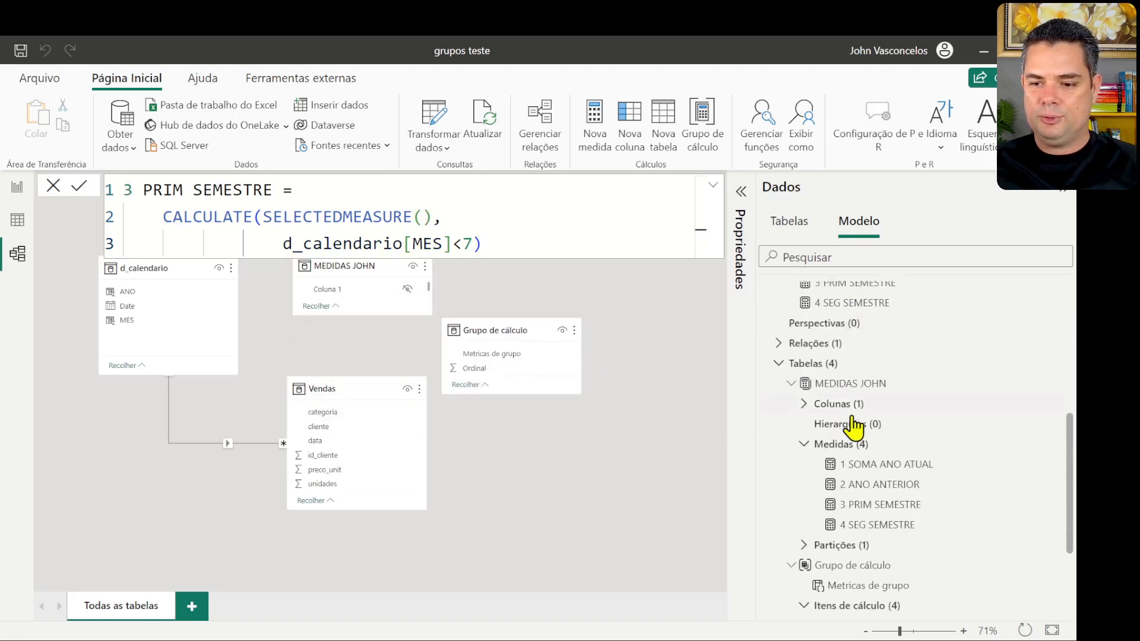
click(874, 523)
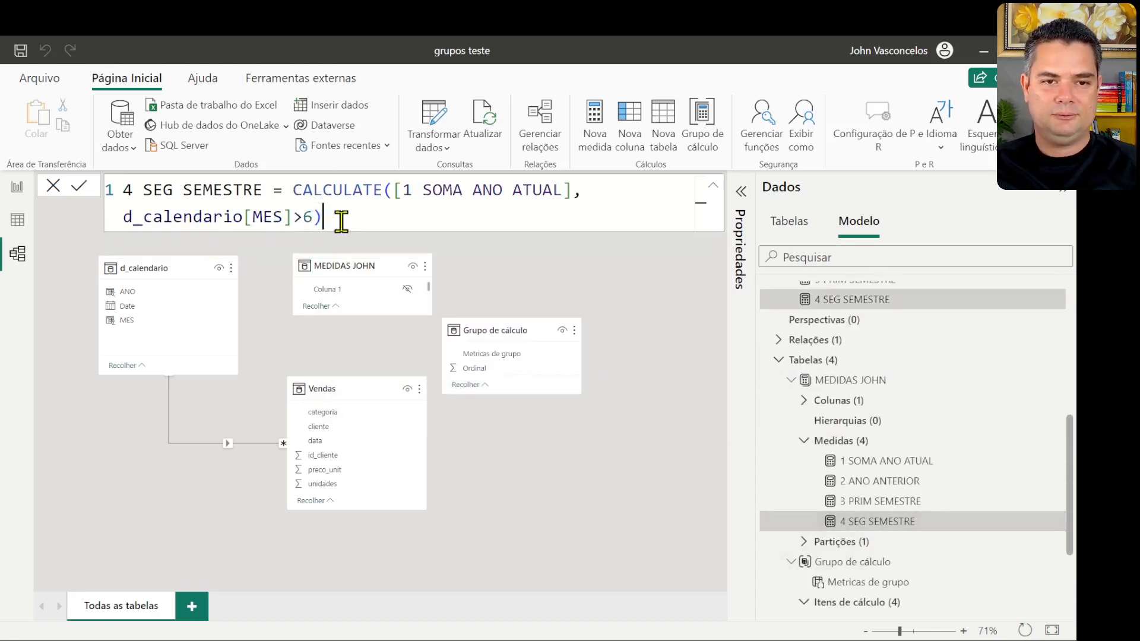
drag(341, 221, 81, 190)
key(ctrl+c)
scroll(865, 465, up, 4)
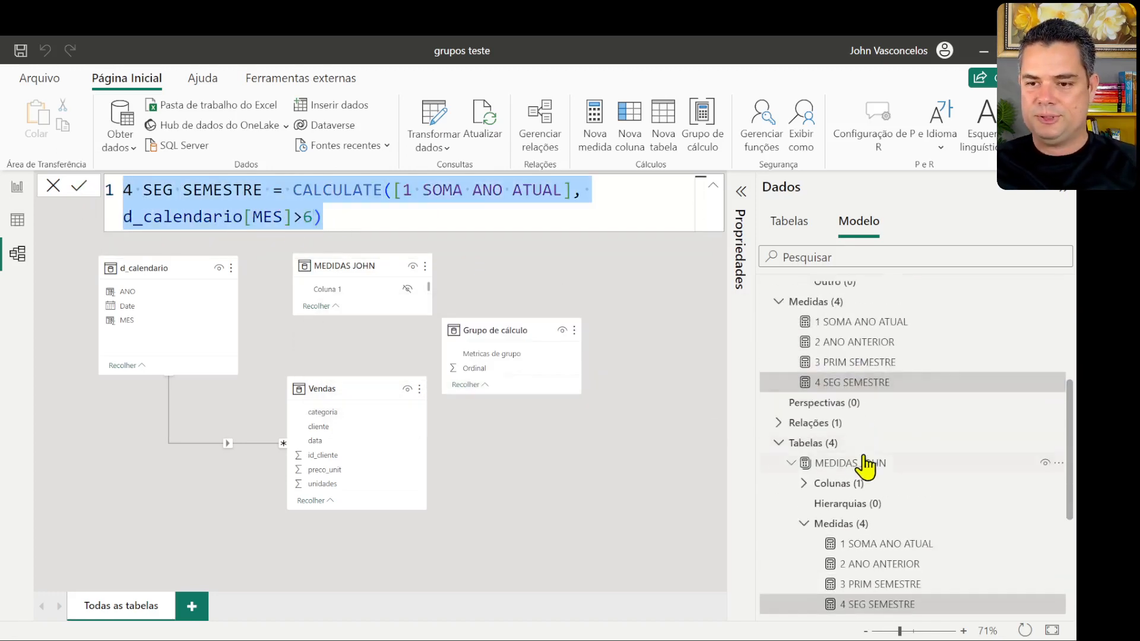
click(890, 367)
drag(495, 190, 49, 218)
key(ctrl+v)
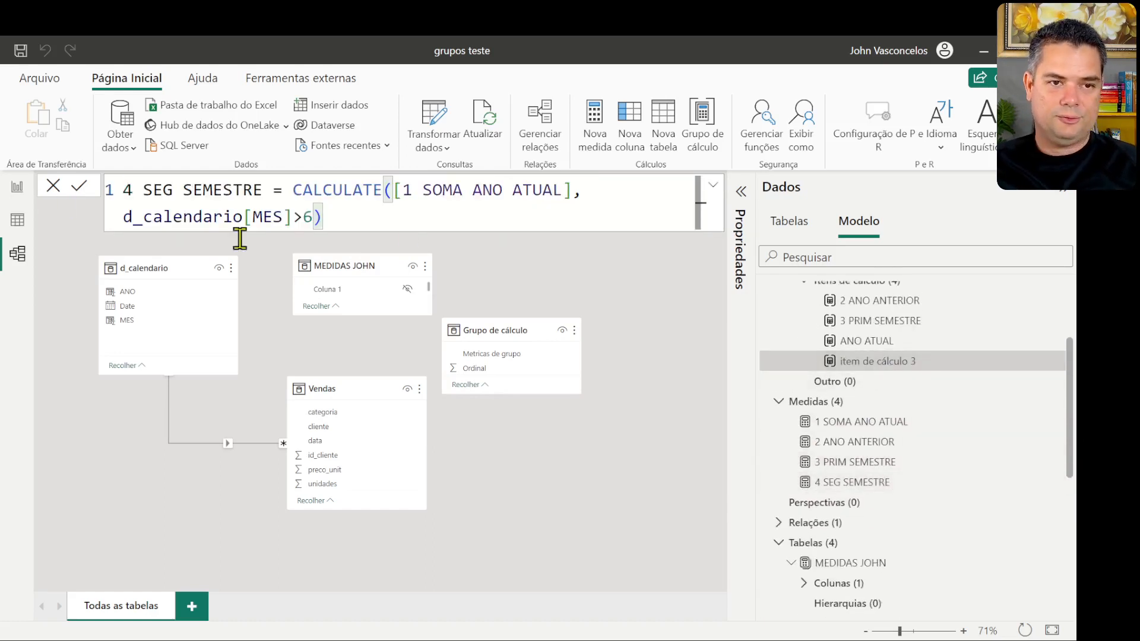
- Replace [1 SOMA ANO ATUAL] with SELECTEDMEASURE() in the pasted CALCULATE formula and commit the item as 4 SEG SEMESTRE
drag(394, 191, 570, 196)
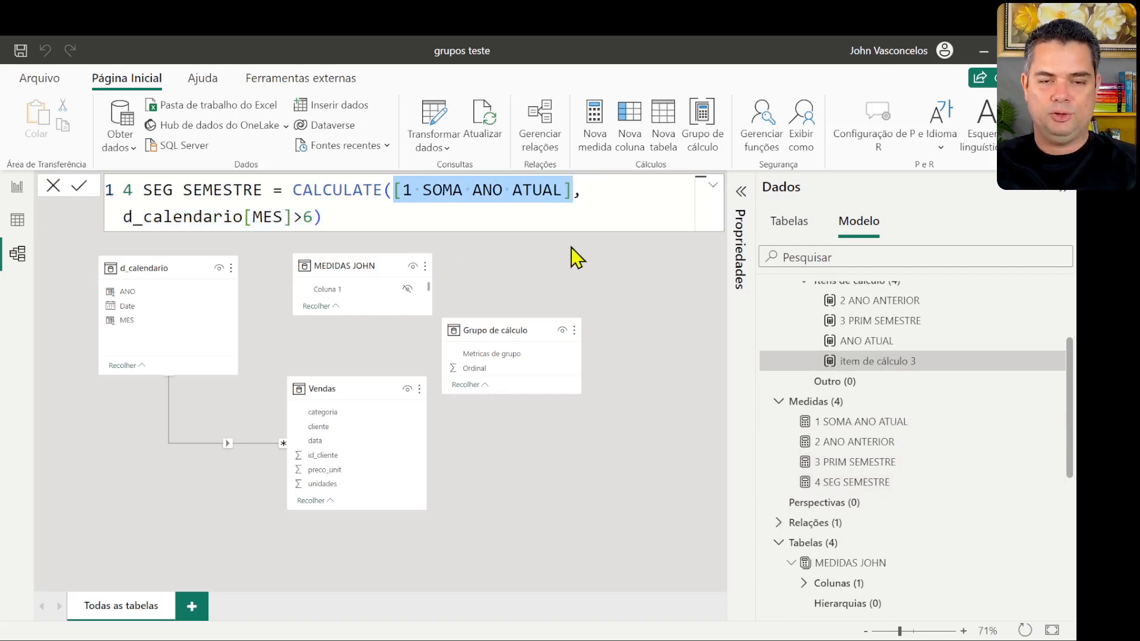
text(SELE)
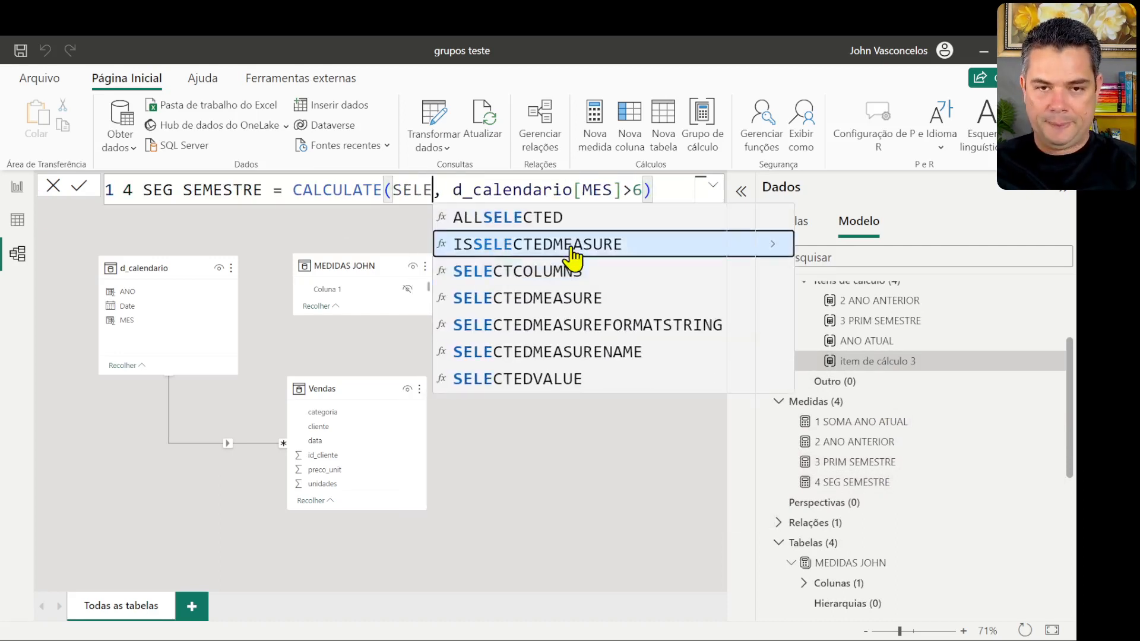
click(571, 244)
click(359, 216)
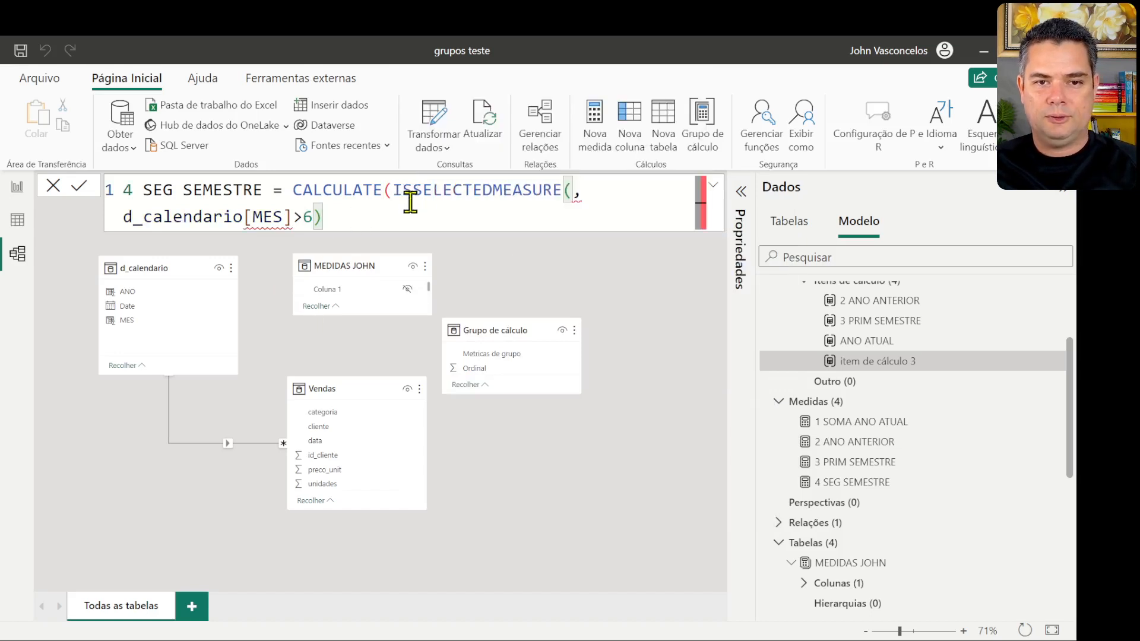
mouse_move(394, 190)
mouse_down()
mouse_move(618, 208)
mouse_move(578, 191)
mouse_up()
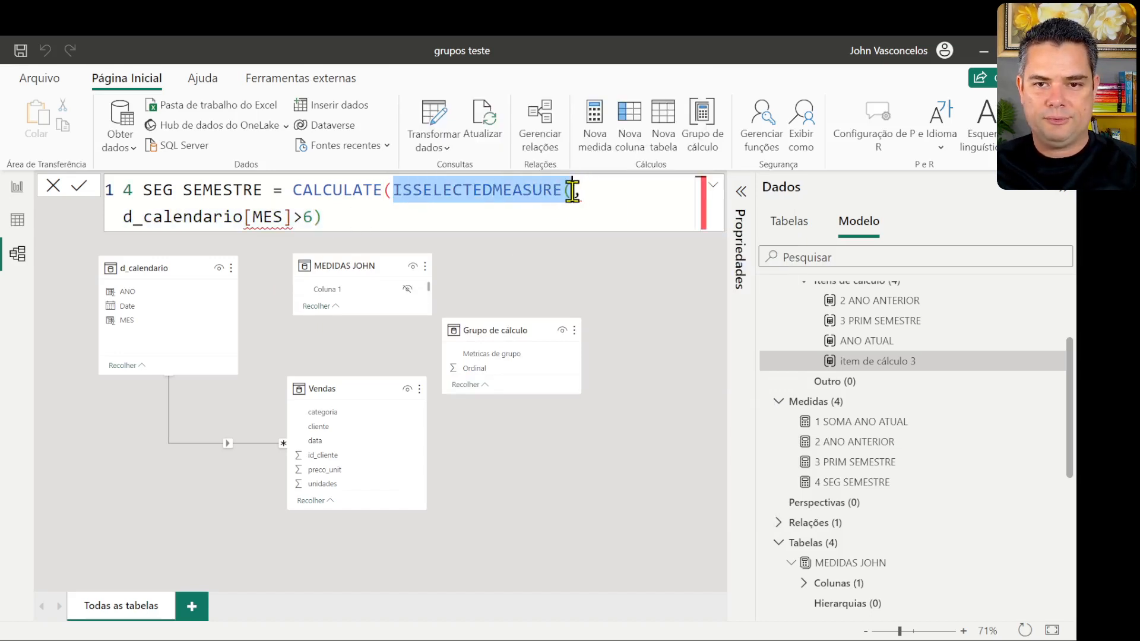
text(SELECTEDMEA)
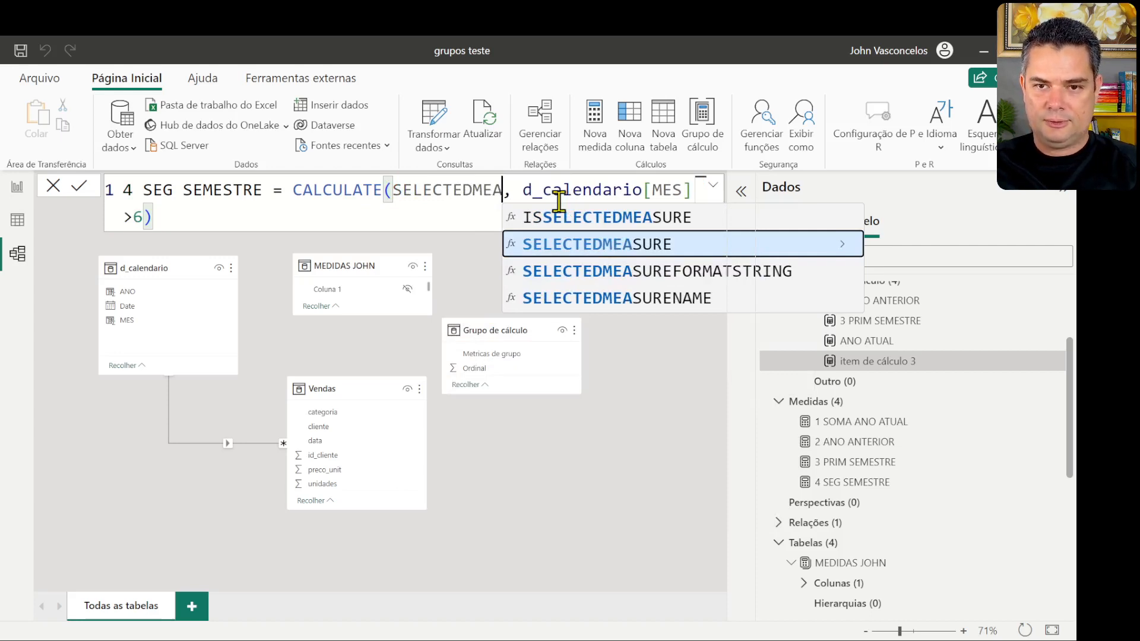
key(Tab)
text())
click(423, 228)
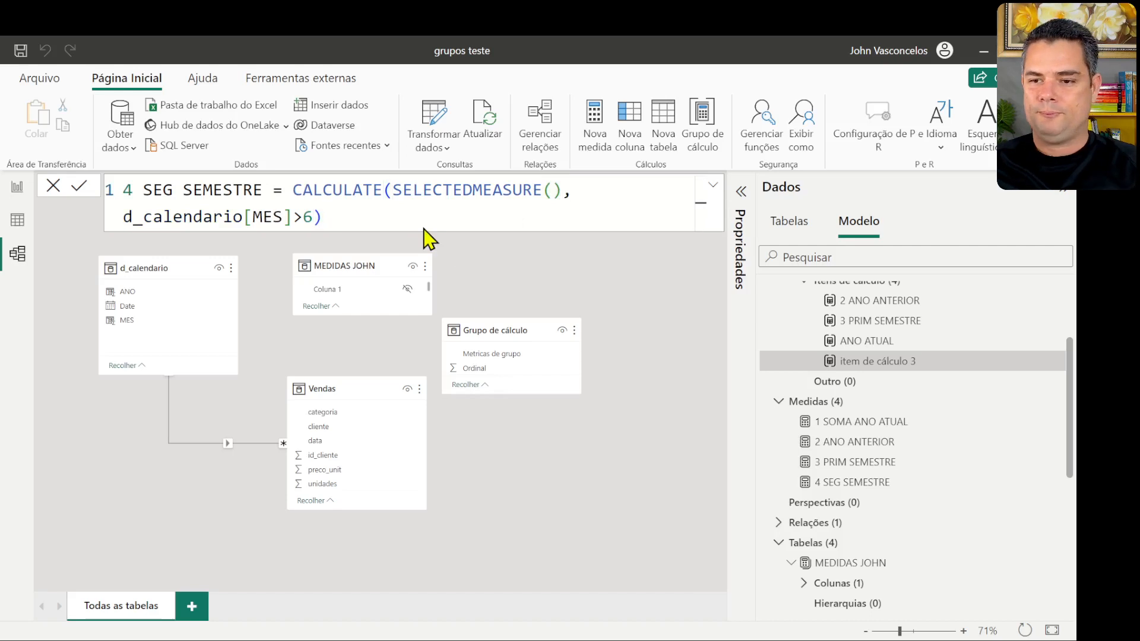
key(Return)
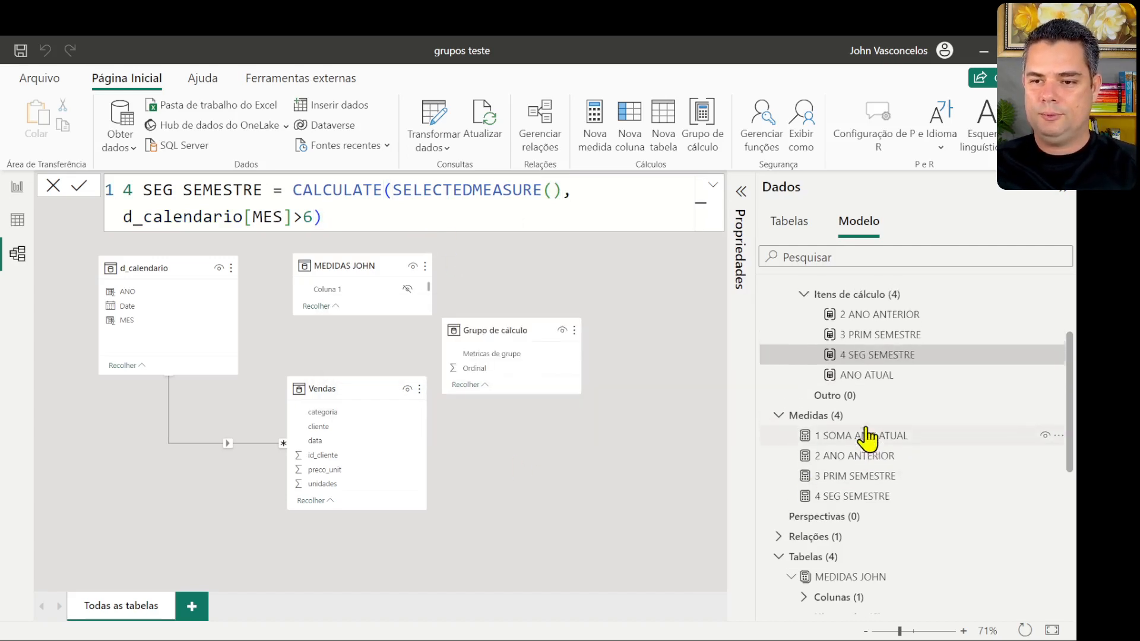
scroll(884, 434, up, 1)
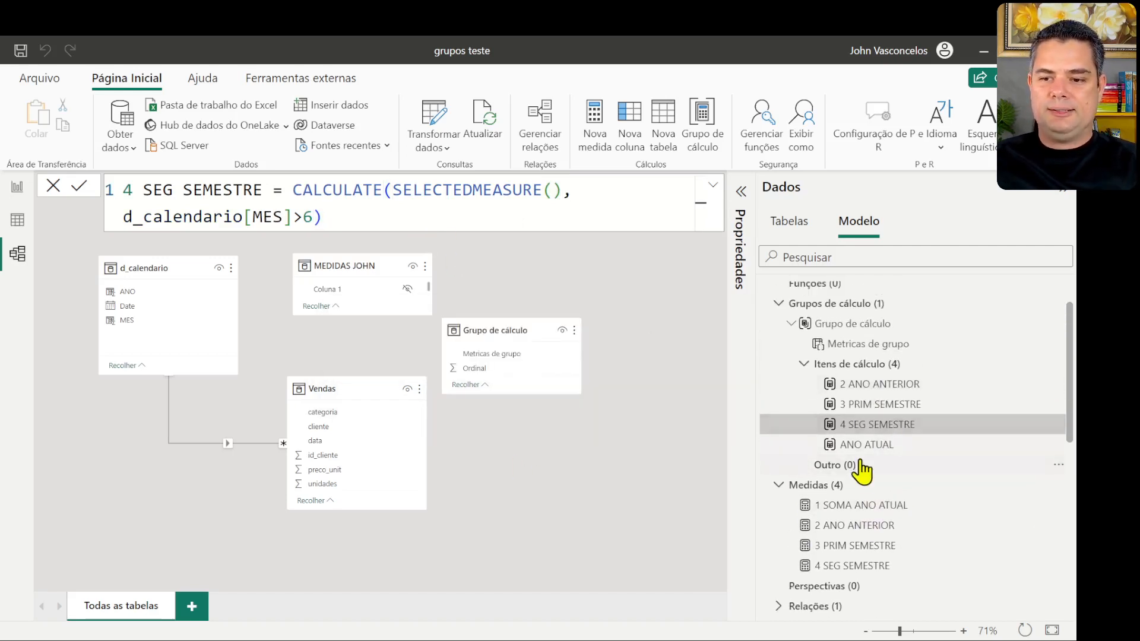
- In the report view, add the 2 ANO ANTERIOR, 3 PRIM SEMESTRE and 4 SEG SEMESTRE measures to the matrix and move it lower on the page
click(713, 185)
click(18, 188)
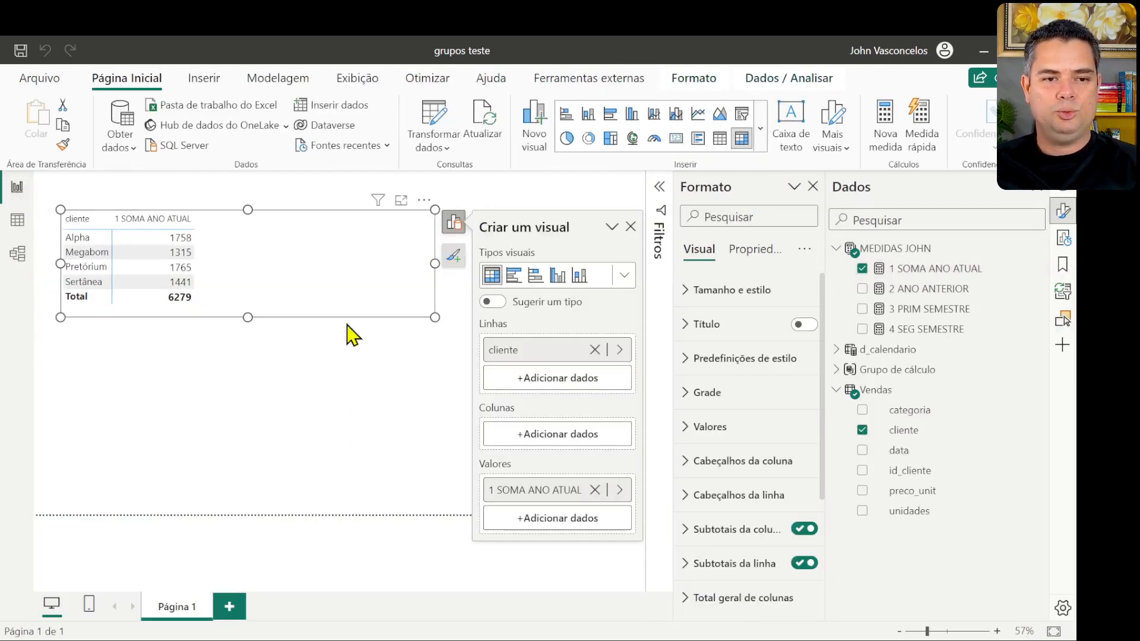
click(327, 287)
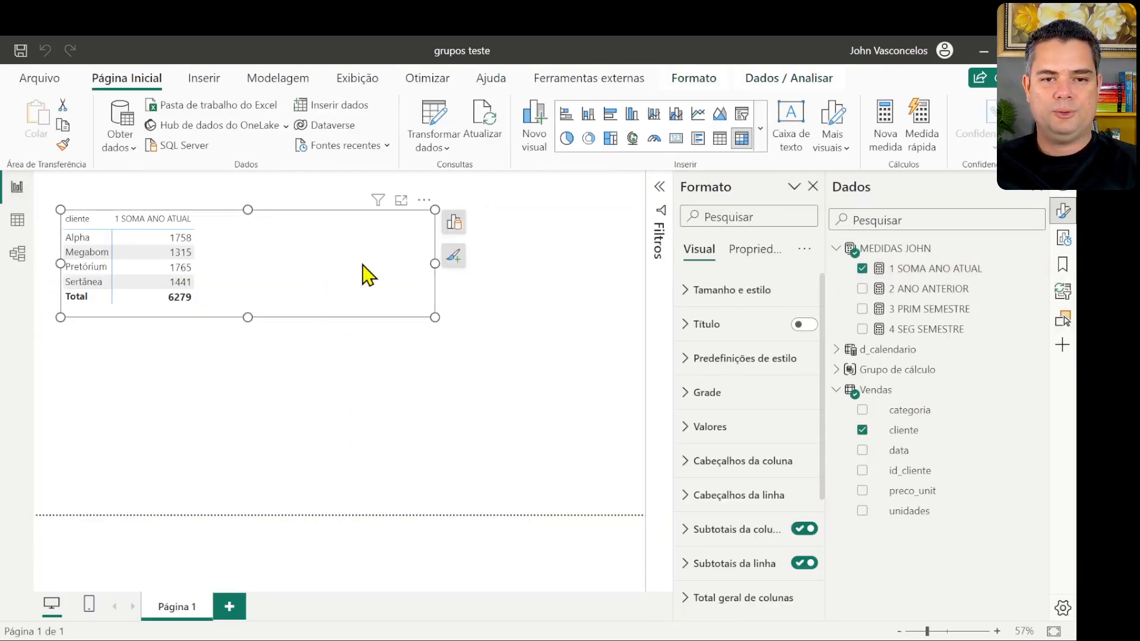
click(454, 223)
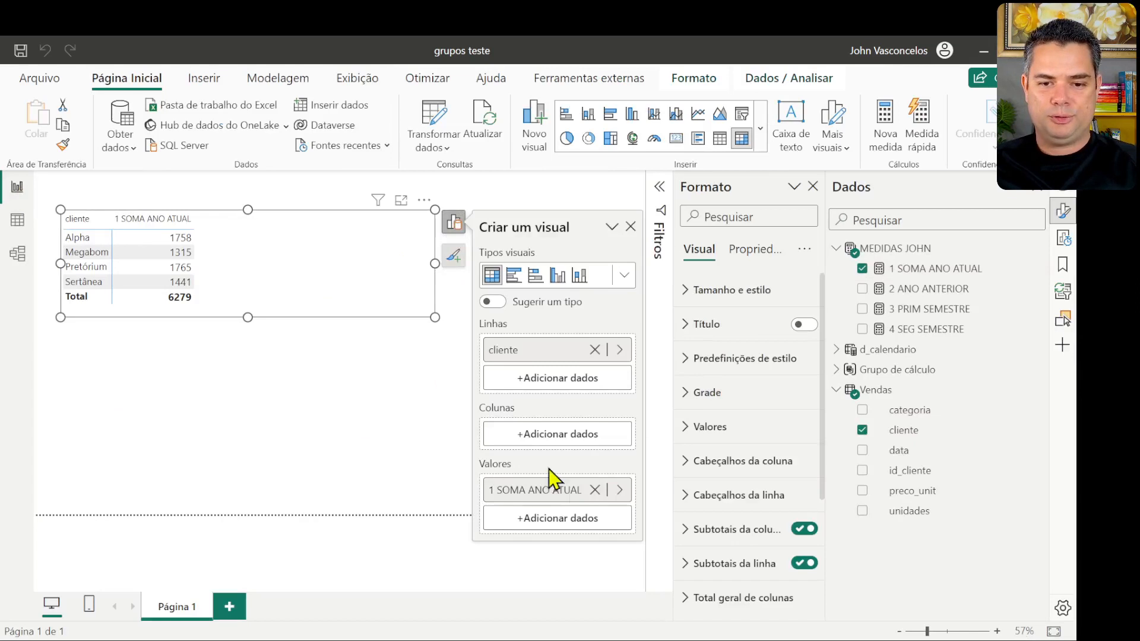
click(861, 289)
click(862, 309)
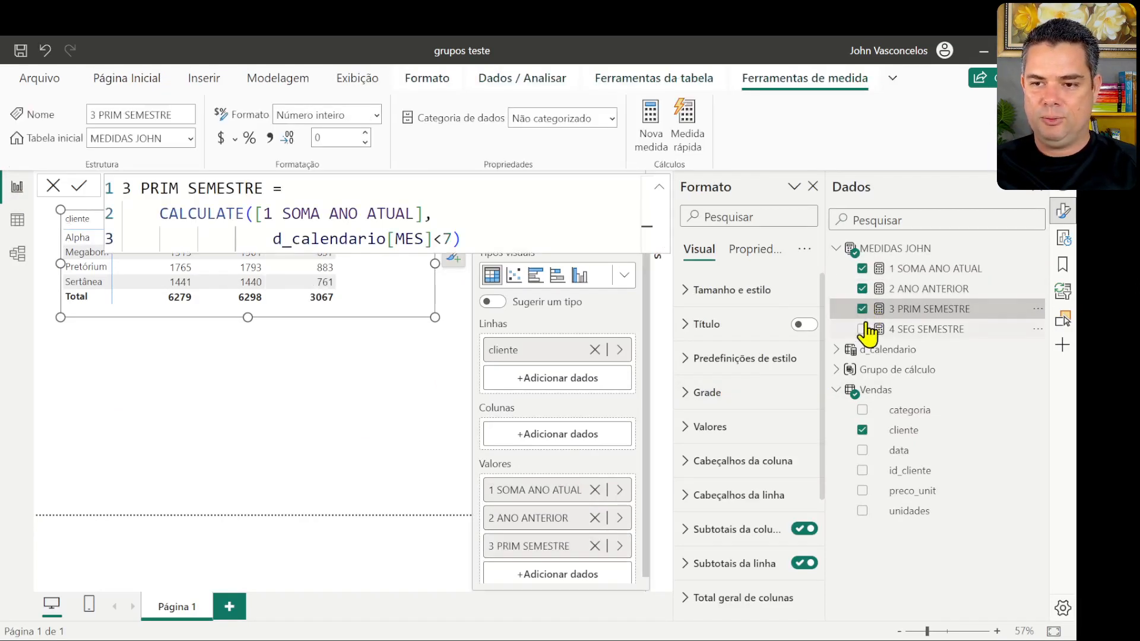
click(862, 329)
click(349, 414)
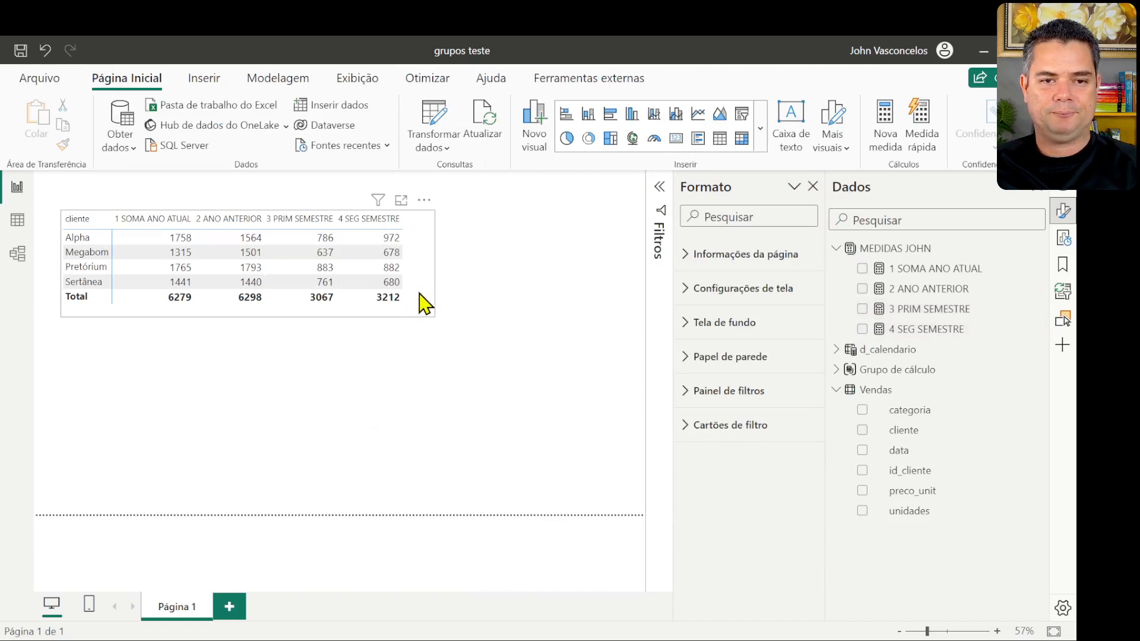
drag(430, 370, 436, 440)
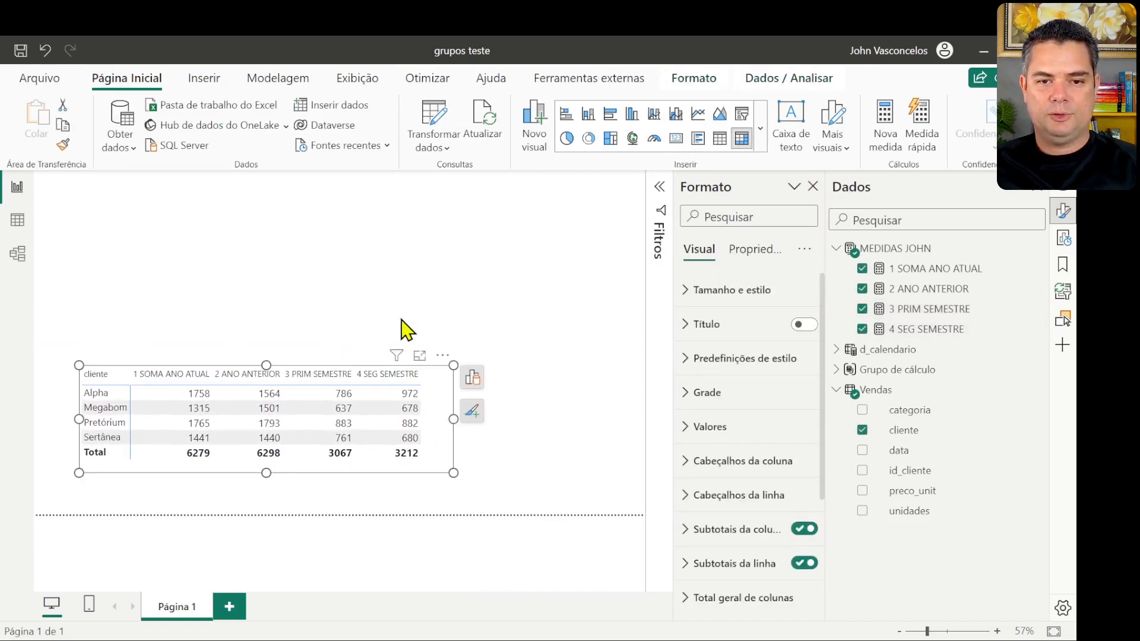
click(400, 319)
click(741, 138)
drag(372, 262, 373, 302)
drag(442, 326, 433, 280)
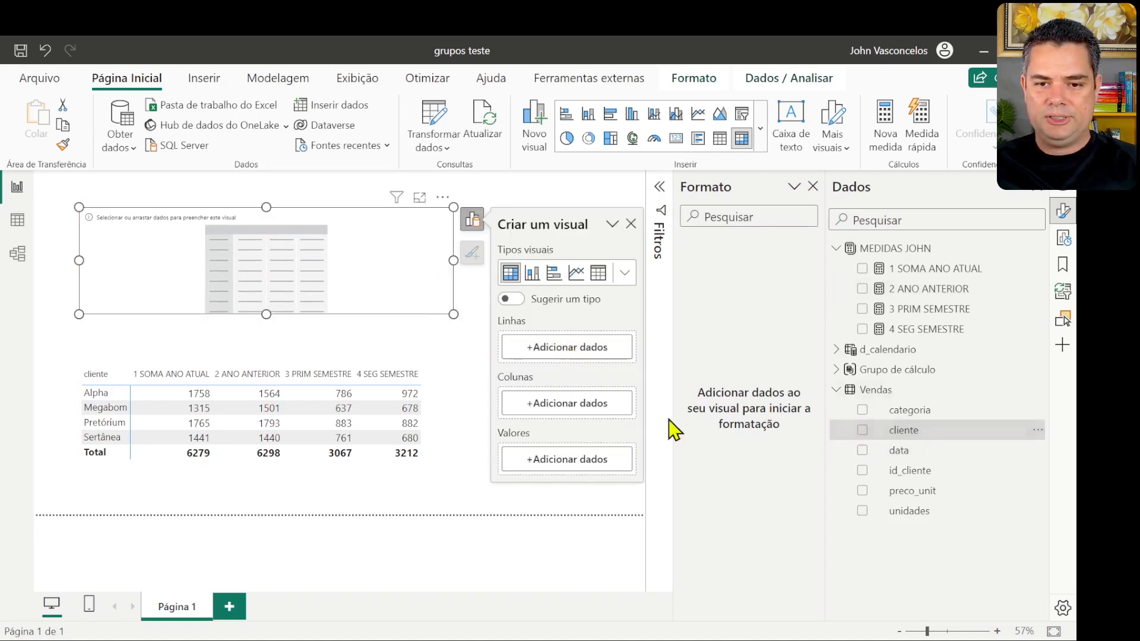
drag(913, 439, 574, 359)
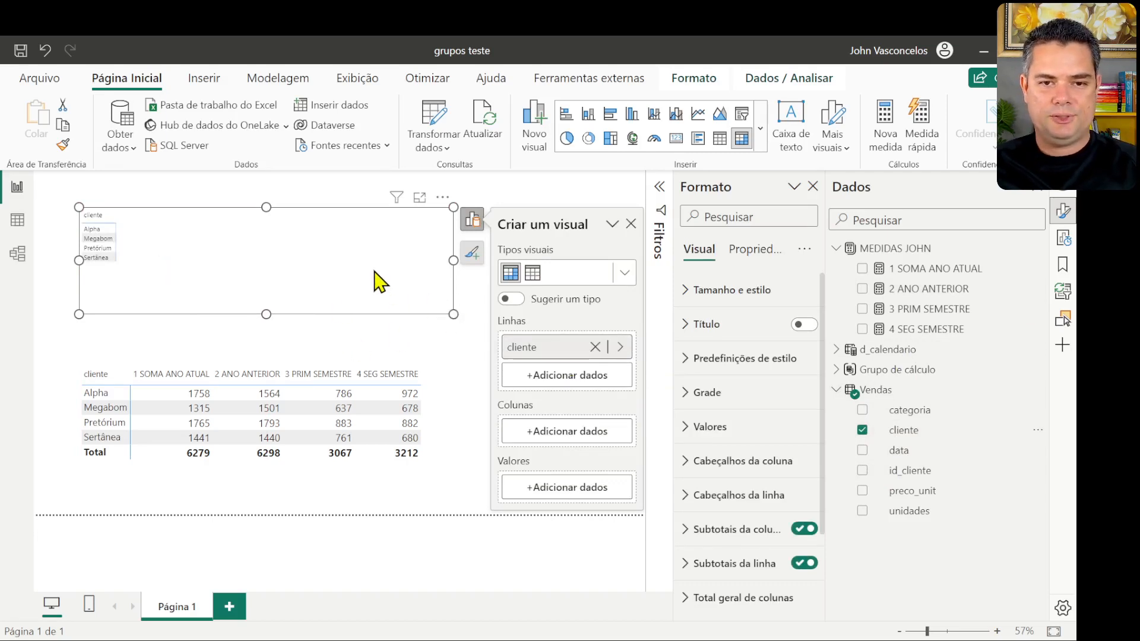
key(Delete)
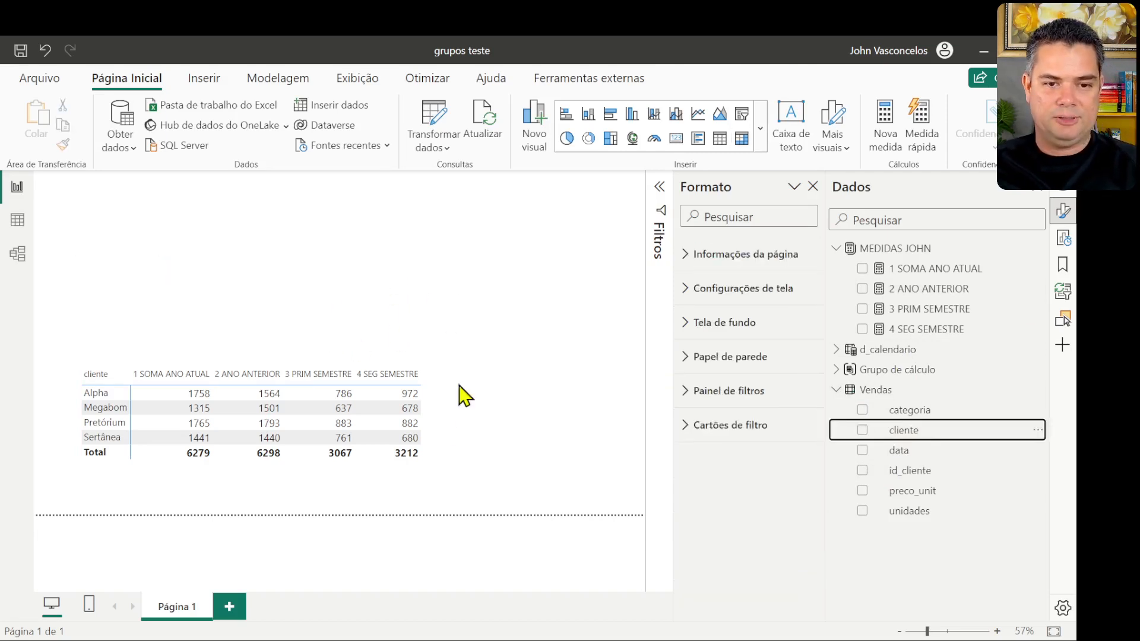
- Duplicate the four-measure matrix and place the copy above the original
click(438, 407)
key(ctrl+v)
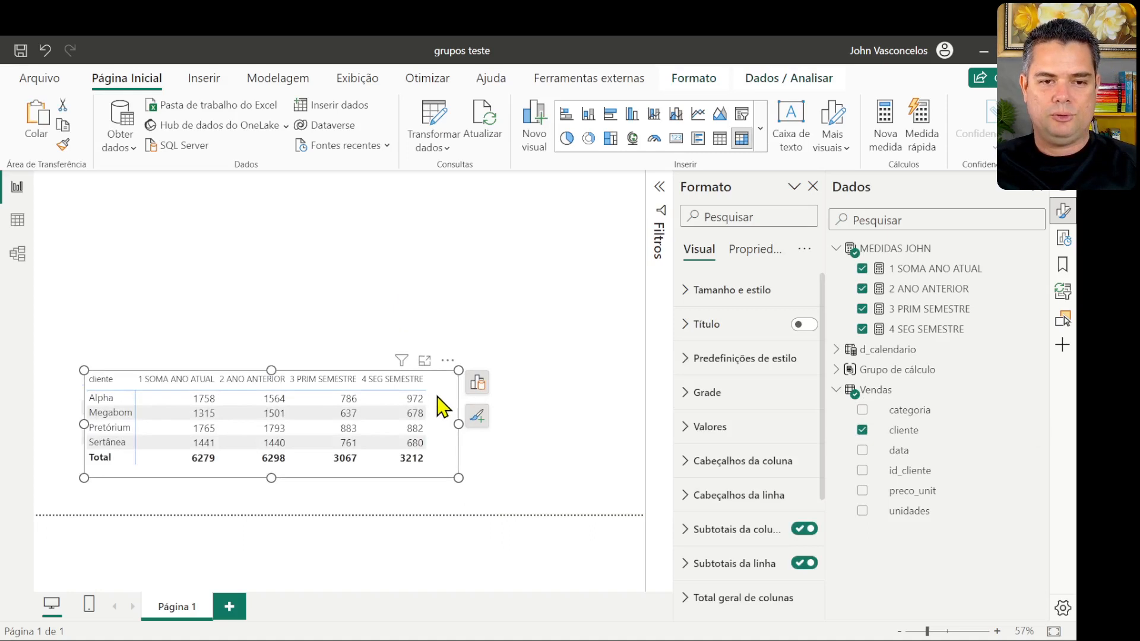
drag(442, 408, 439, 249)
- Remove the cliente row field and all four measures from the upper matrix
click(473, 229)
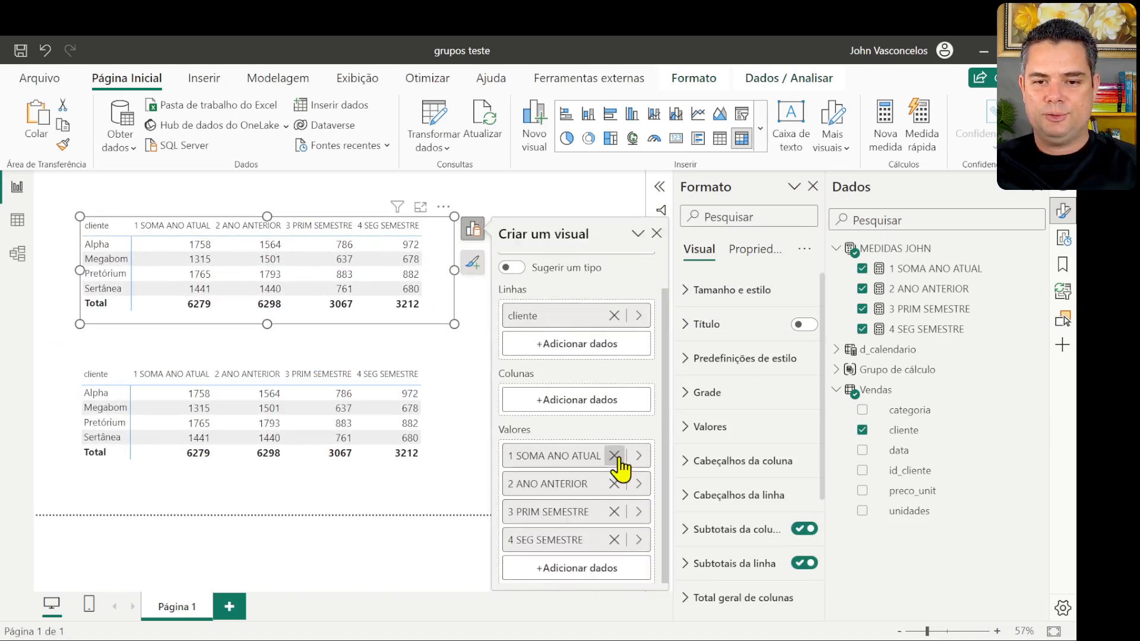
click(614, 320)
click(615, 459)
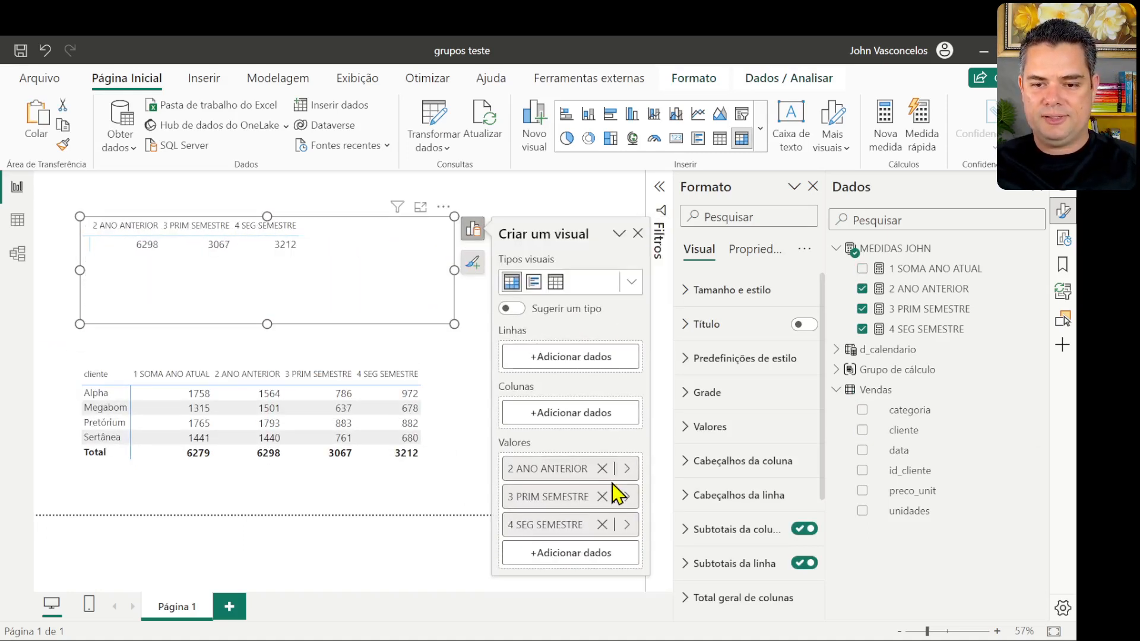
click(602, 468)
click(602, 468)
click(602, 468)
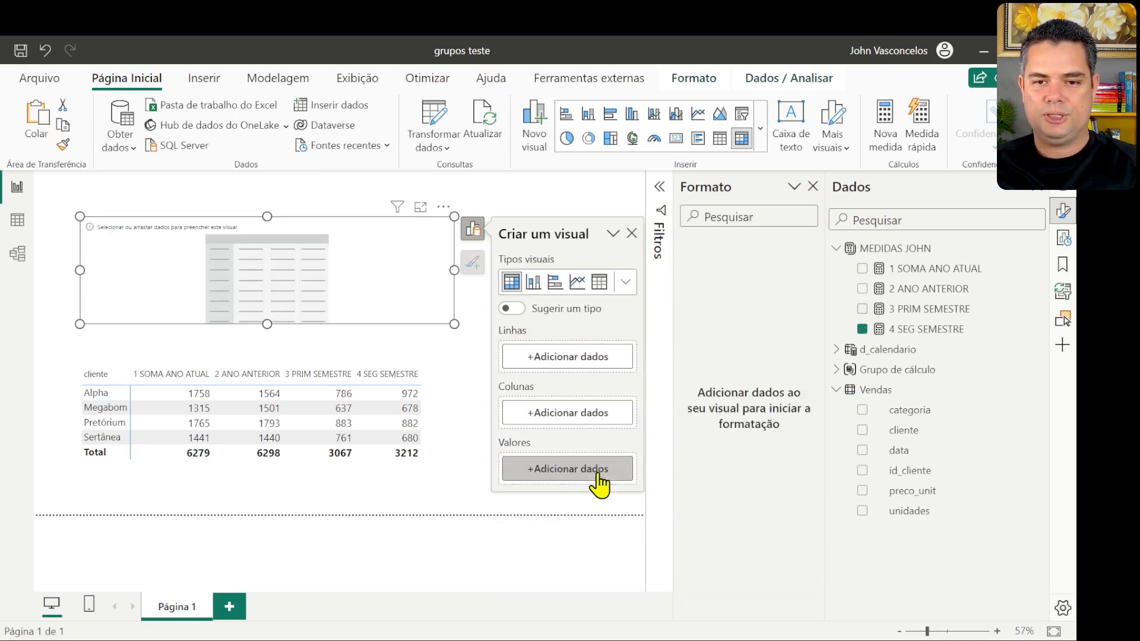
- Fill the empty upper matrix with cliente as rows, 1 SOMA ANO ATUAL as values and Metricas de grupo as columns
drag(933, 442, 549, 359)
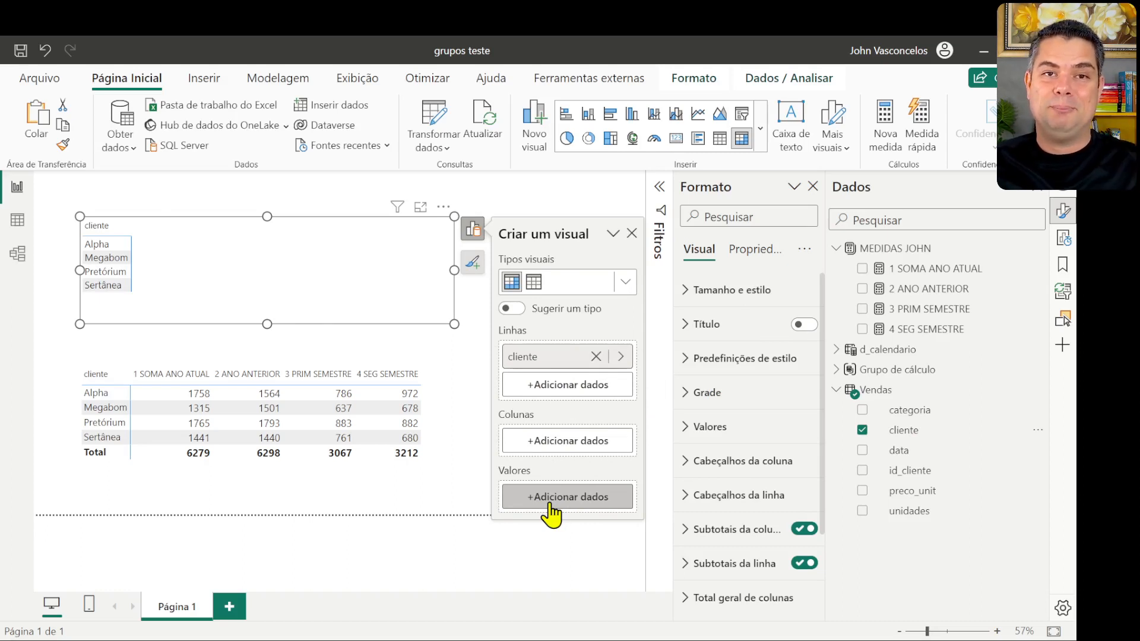
drag(935, 270, 568, 504)
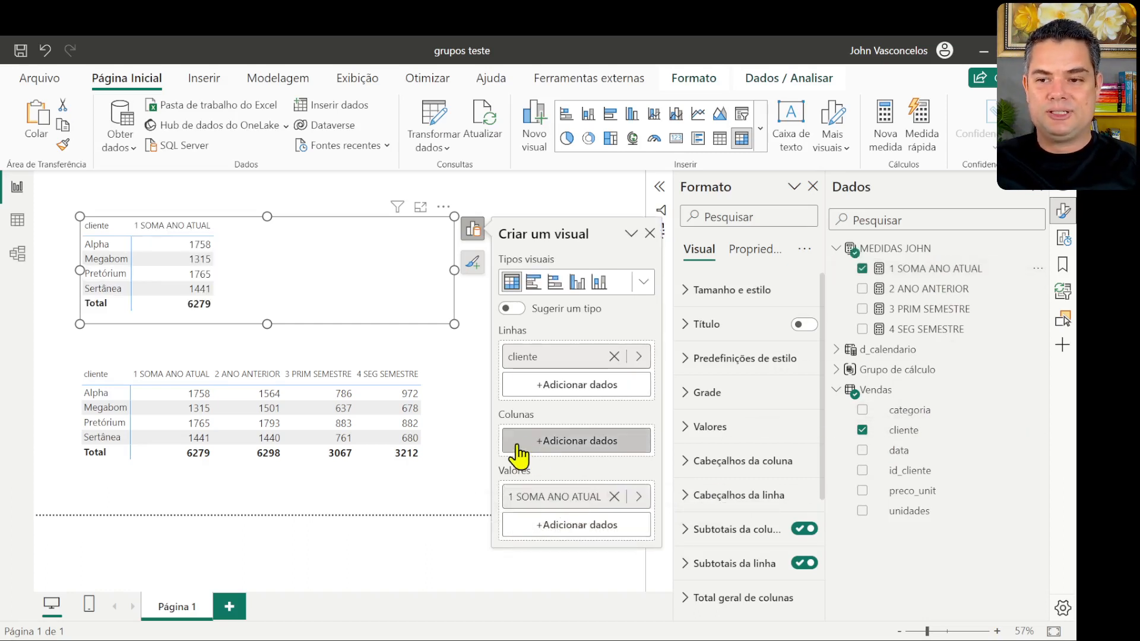
click(837, 370)
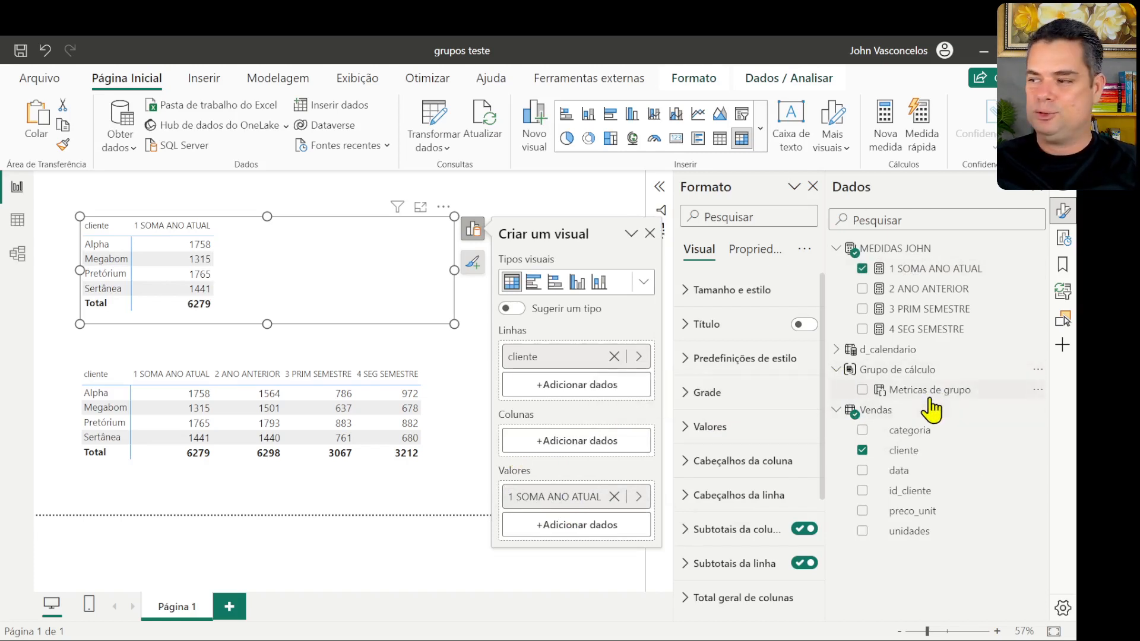
drag(924, 397, 579, 456)
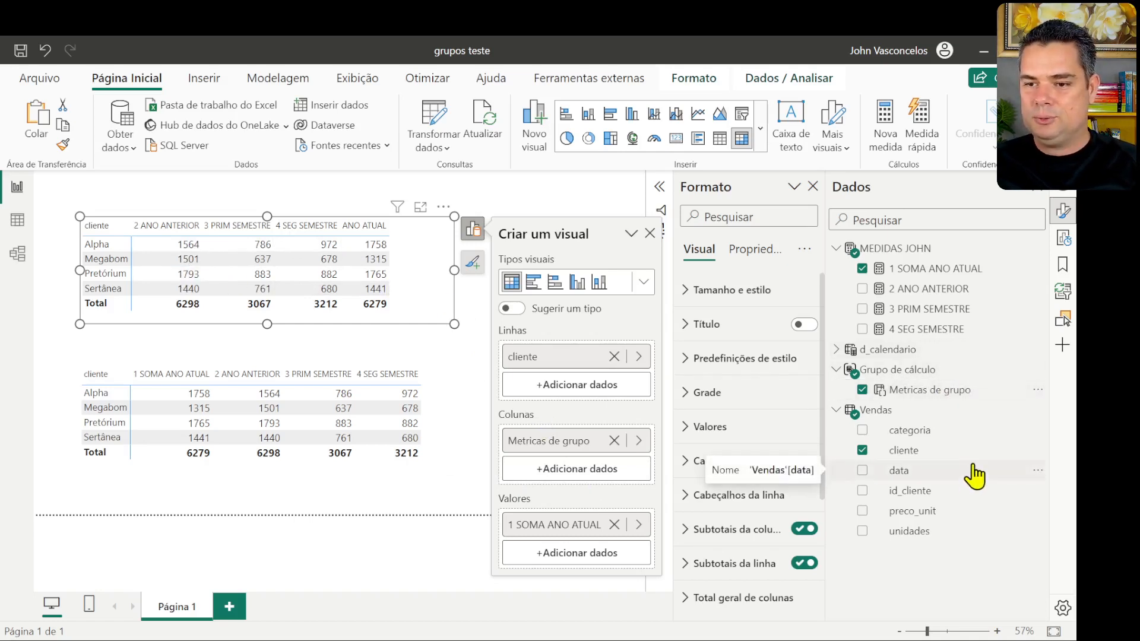
- In the model view, rename the ANO ATUAL calculation item to 1 ANO ATUAL and return to the report view
click(17, 255)
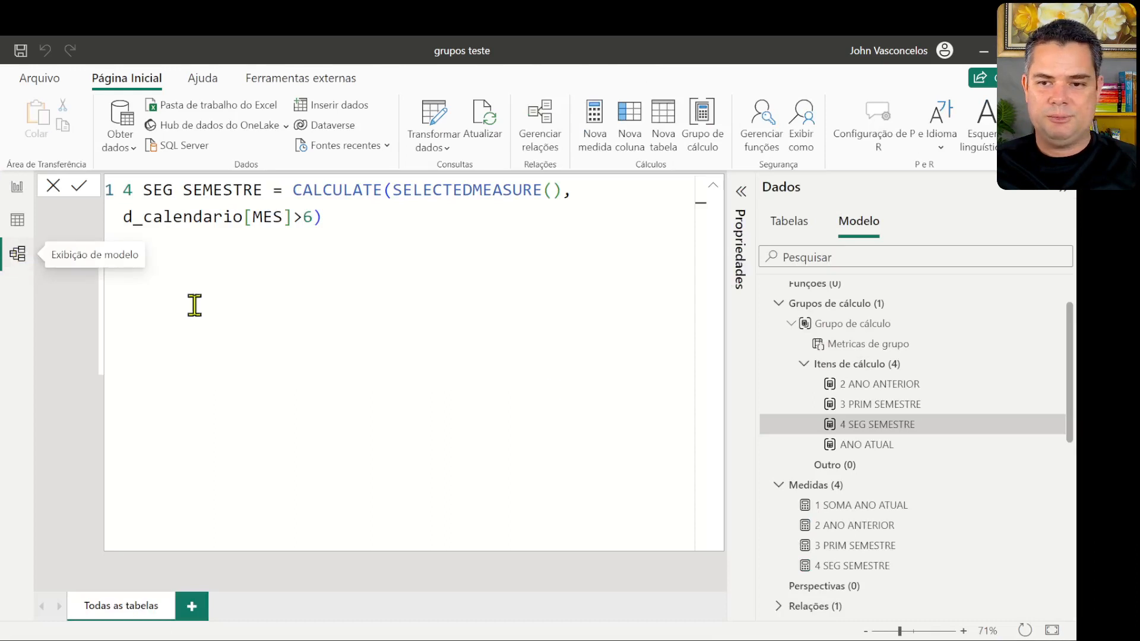
scroll(873, 479, down, 1)
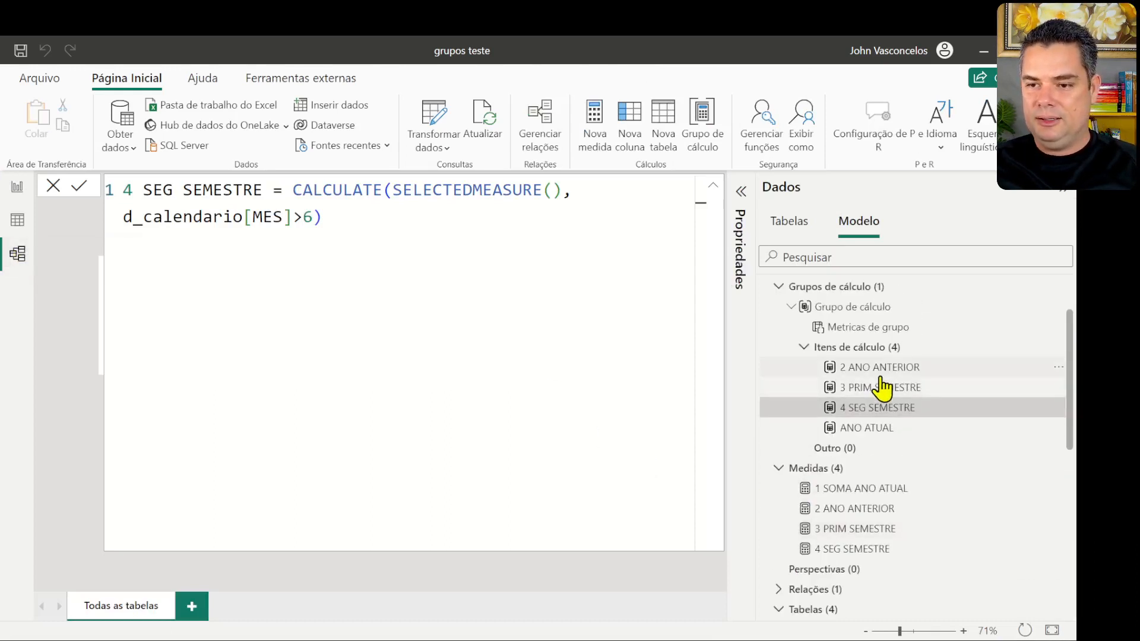
click(860, 429)
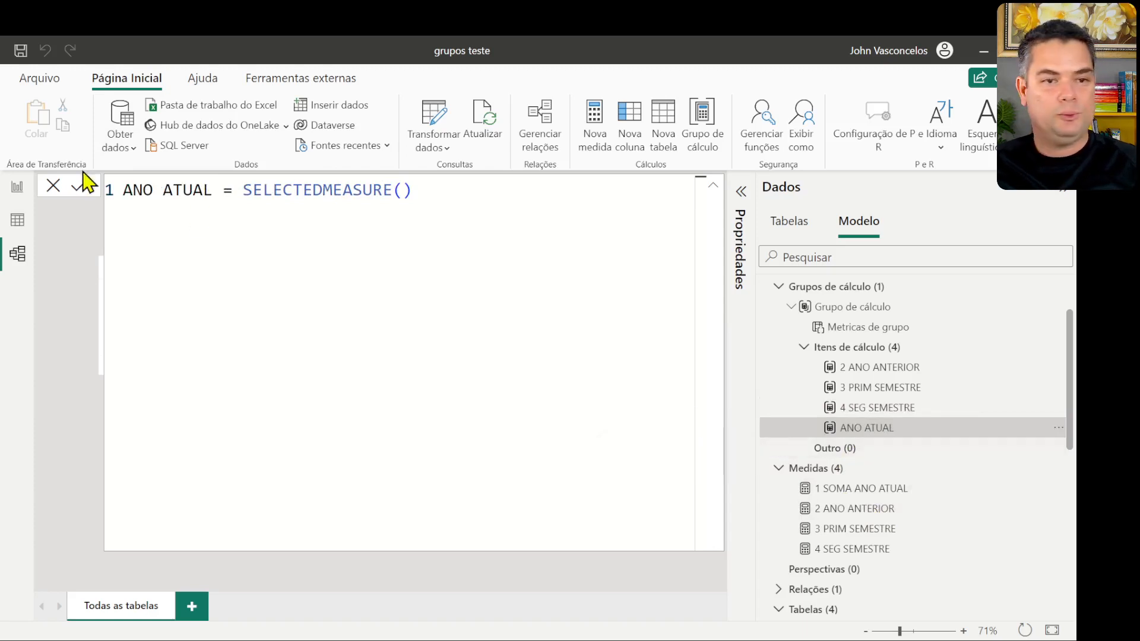
click(124, 196)
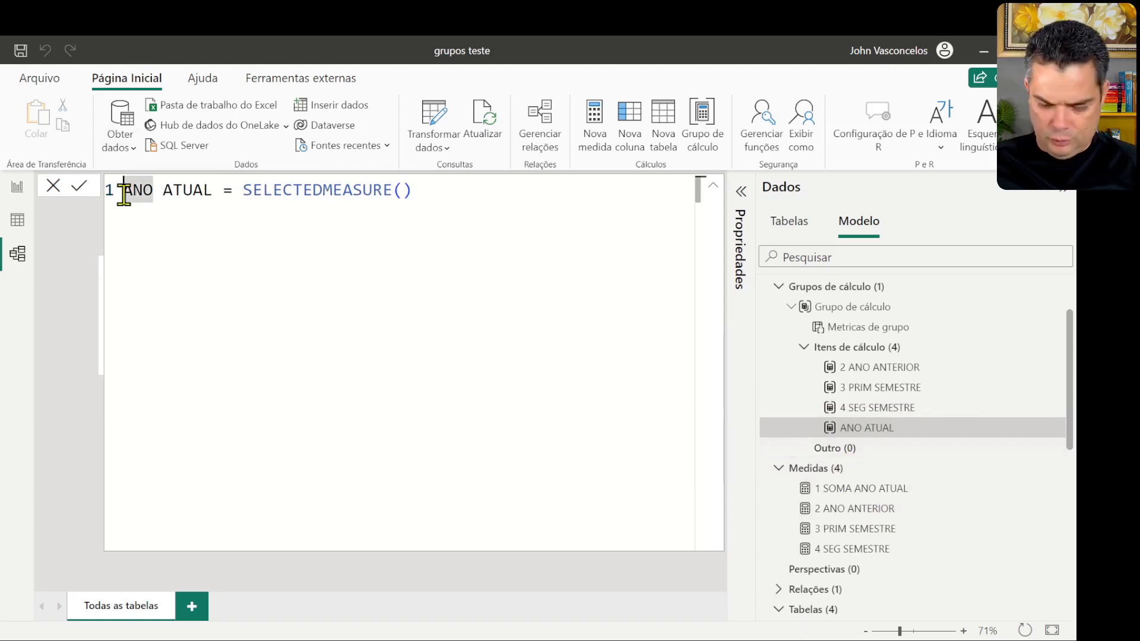
text(1)
key(Return)
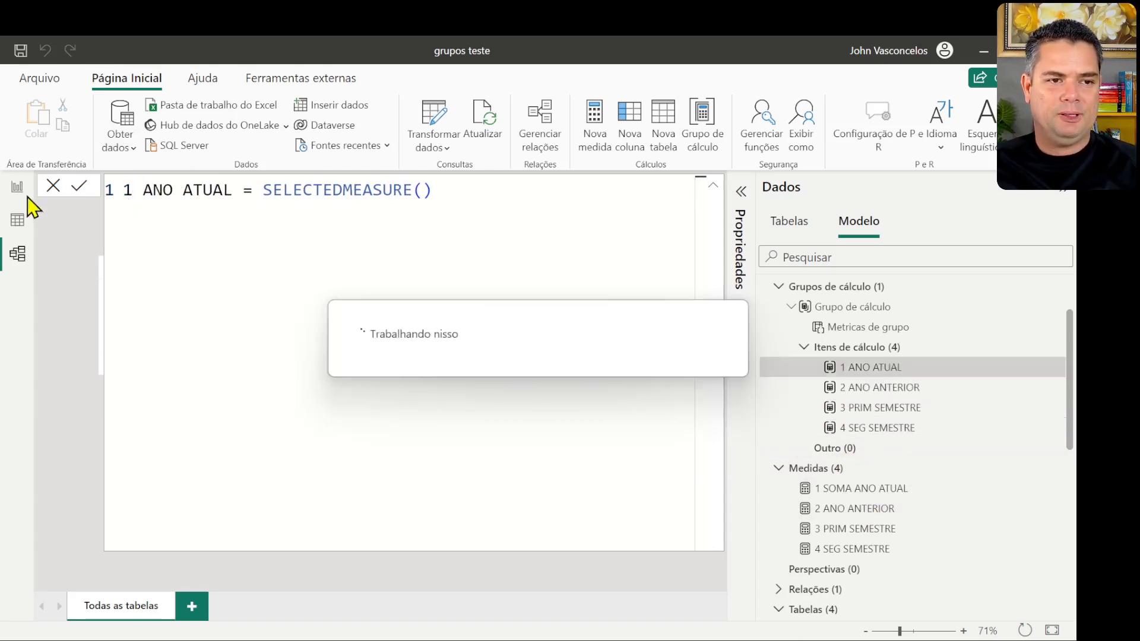
click(16, 189)
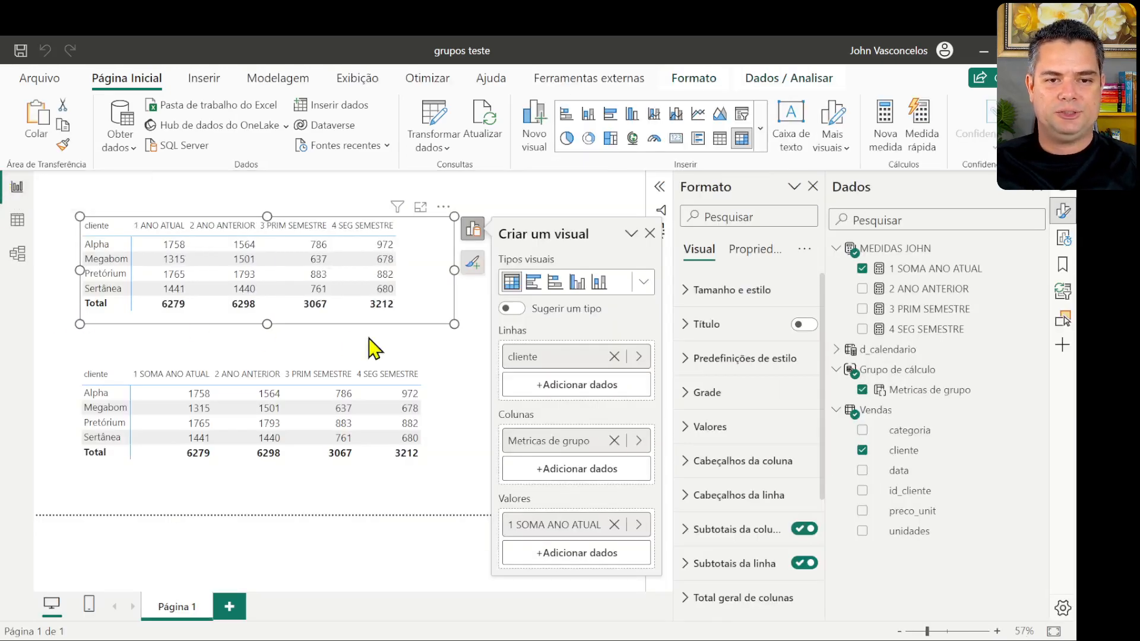
- Examine which rows, columns and values fields the lower matrix uses compared with the upper matrix
click(602, 199)
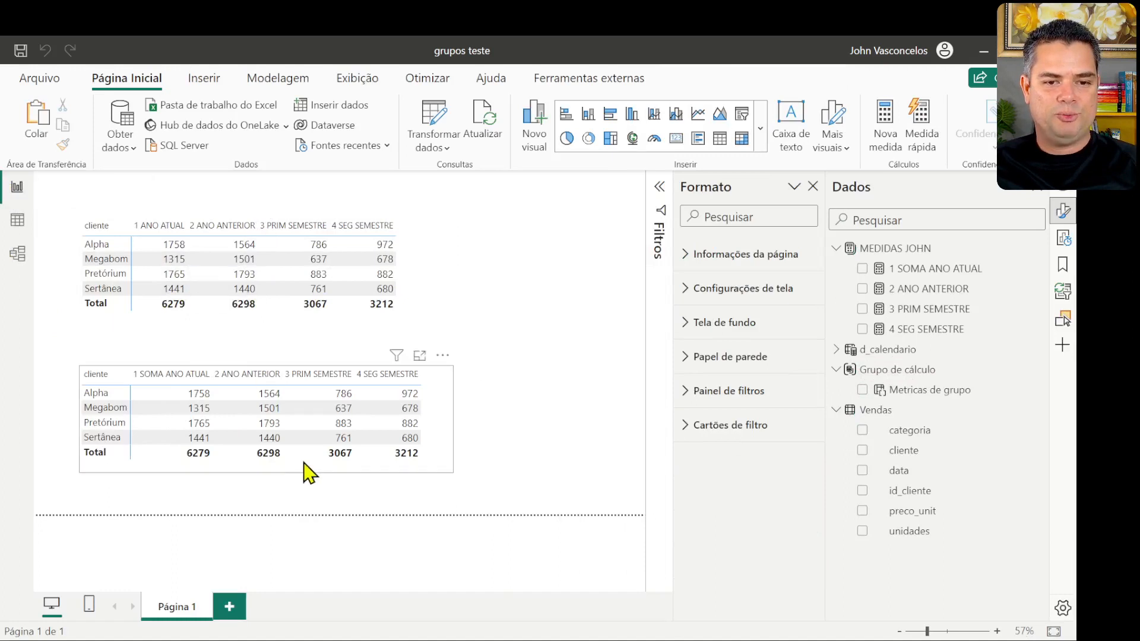
click(436, 313)
click(429, 389)
click(473, 378)
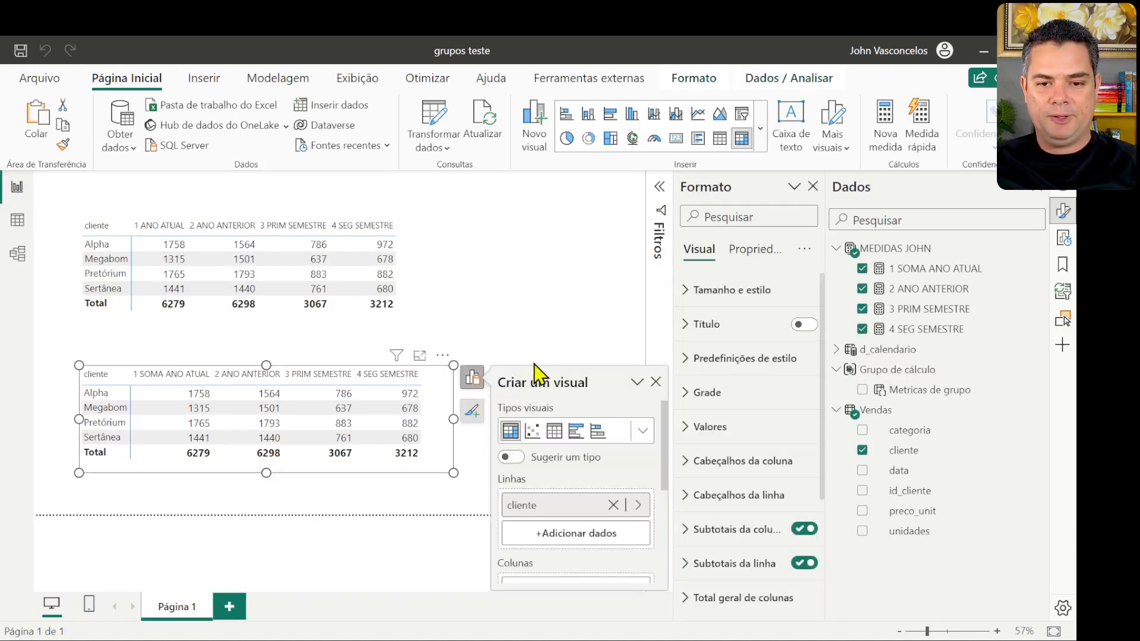
drag(447, 425, 470, 295)
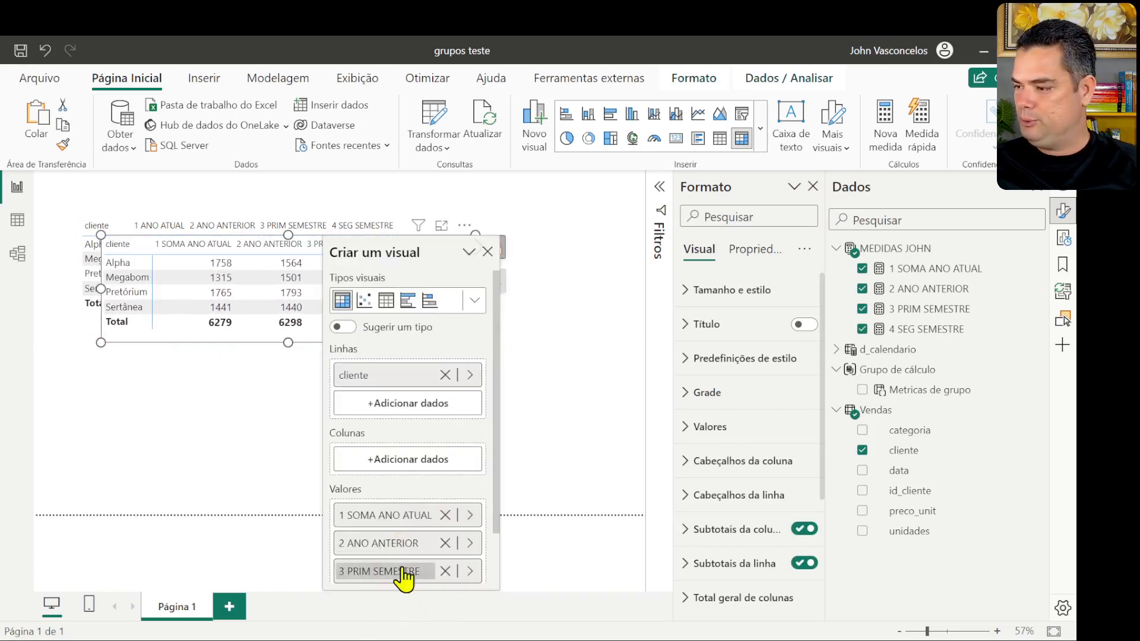
key(ctrl+z)
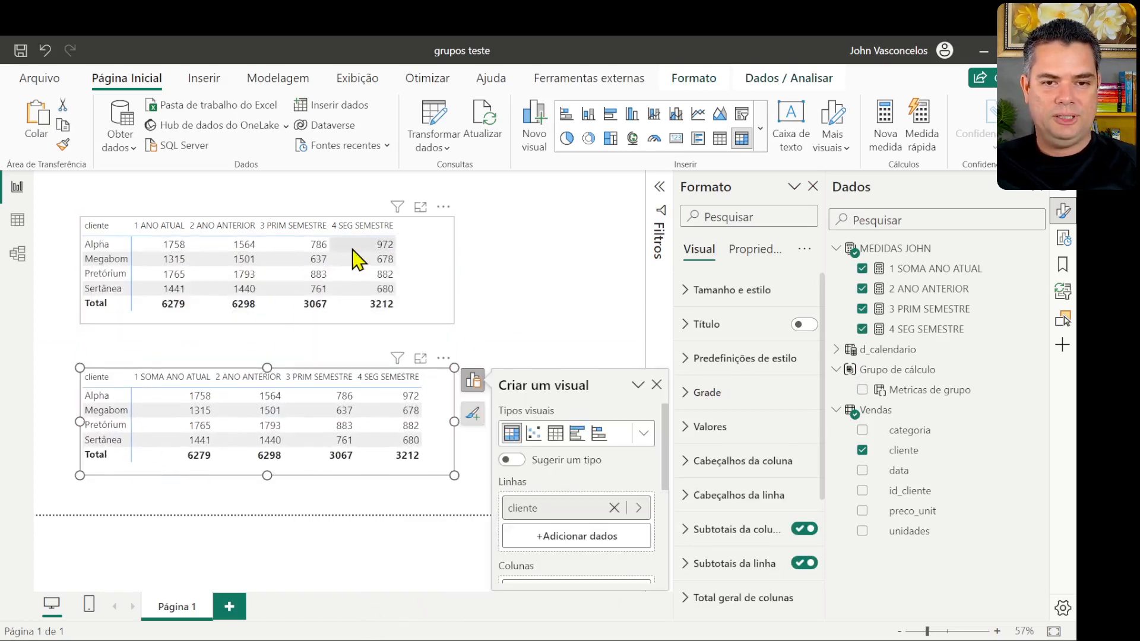
click(428, 252)
click(472, 230)
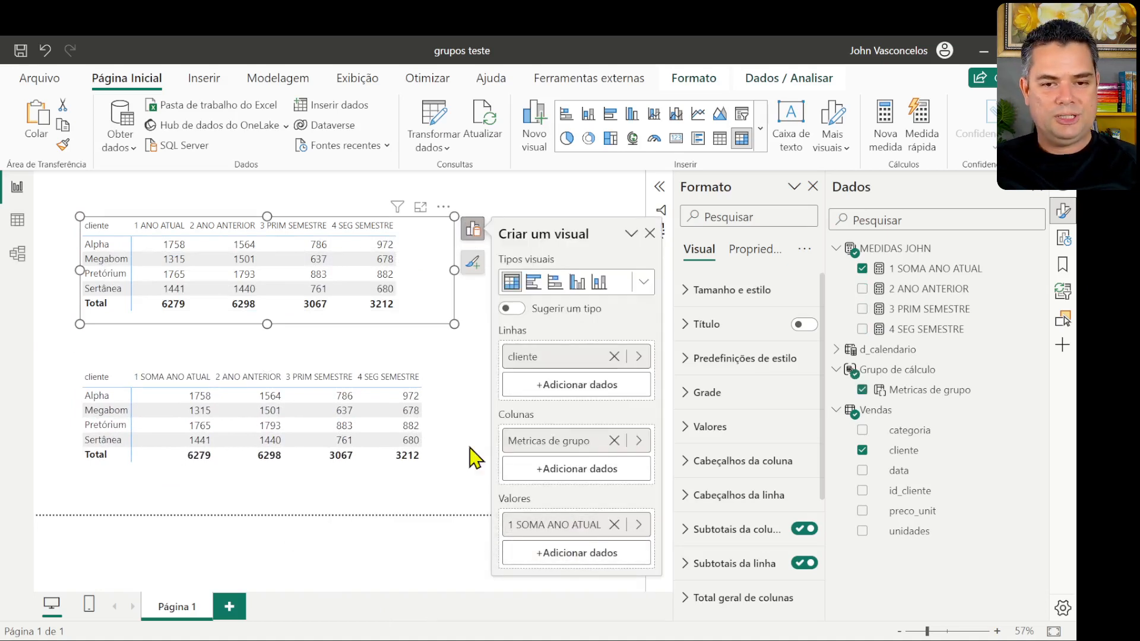
- Shift both matrices slightly toward the report page's left edge, keeping them stacked
drag(450, 279, 434, 278)
drag(435, 390, 420, 381)
drag(411, 299, 408, 307)
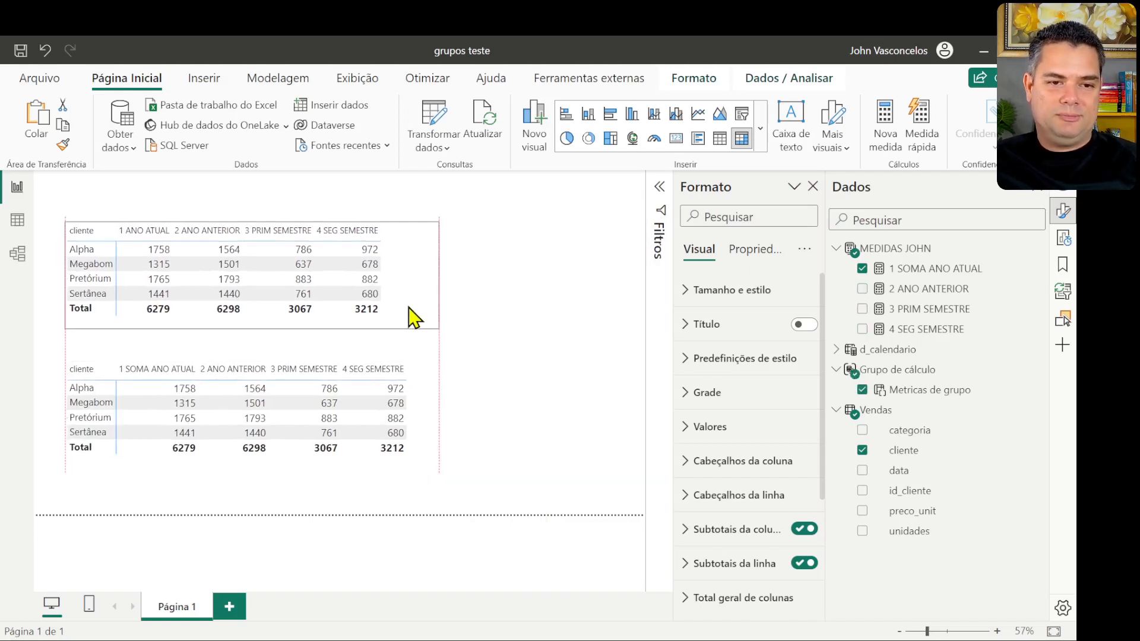
click(508, 482)
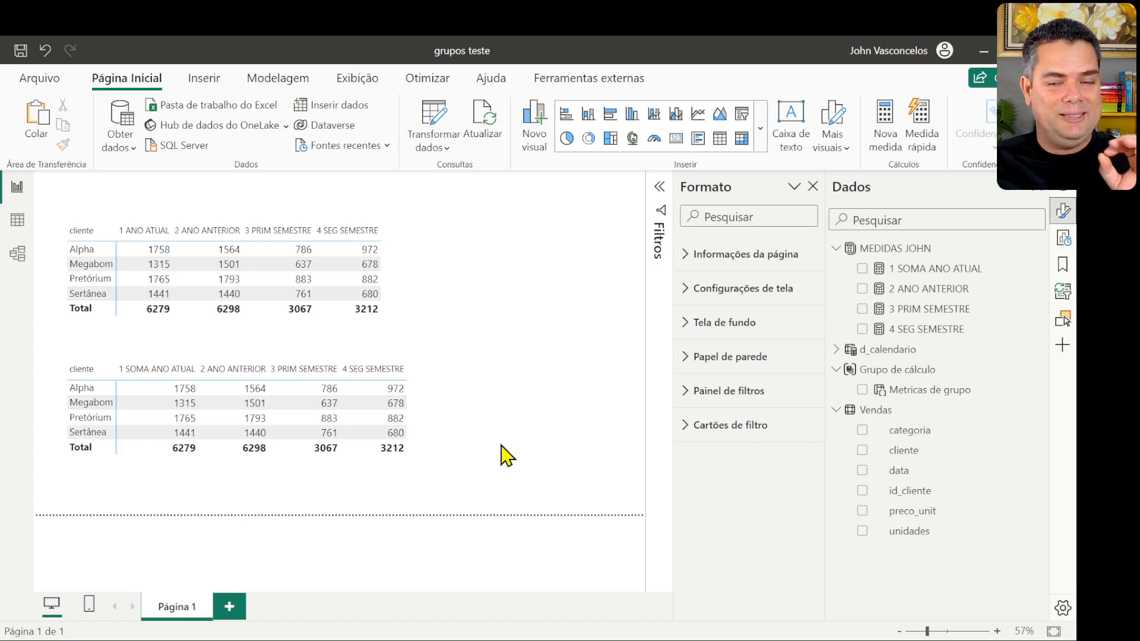
click(432, 428)
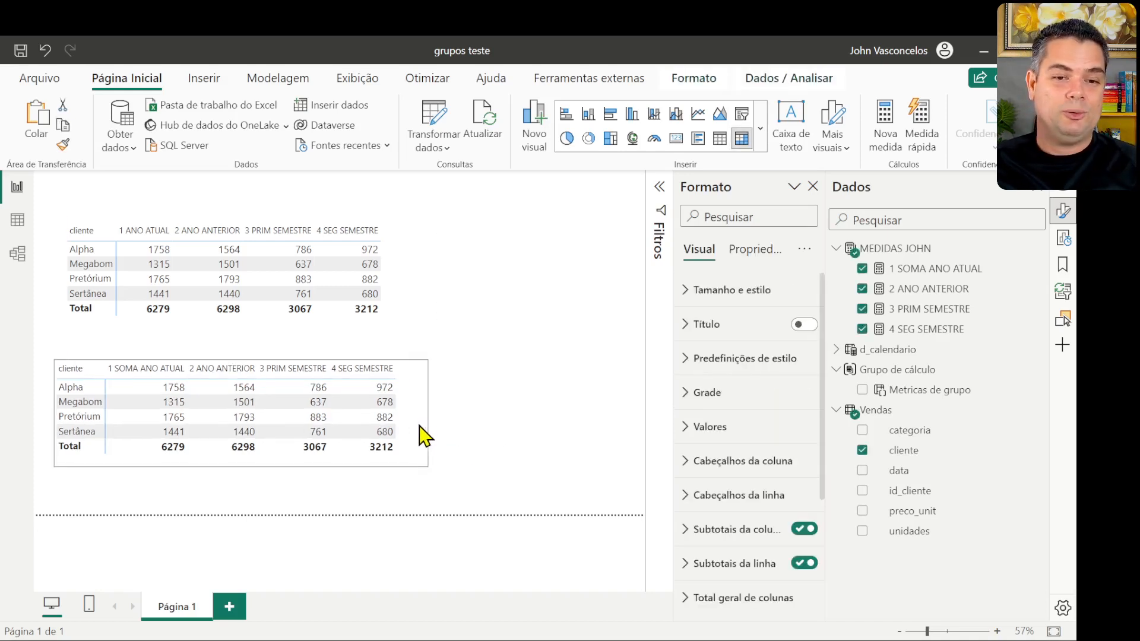
click(506, 424)
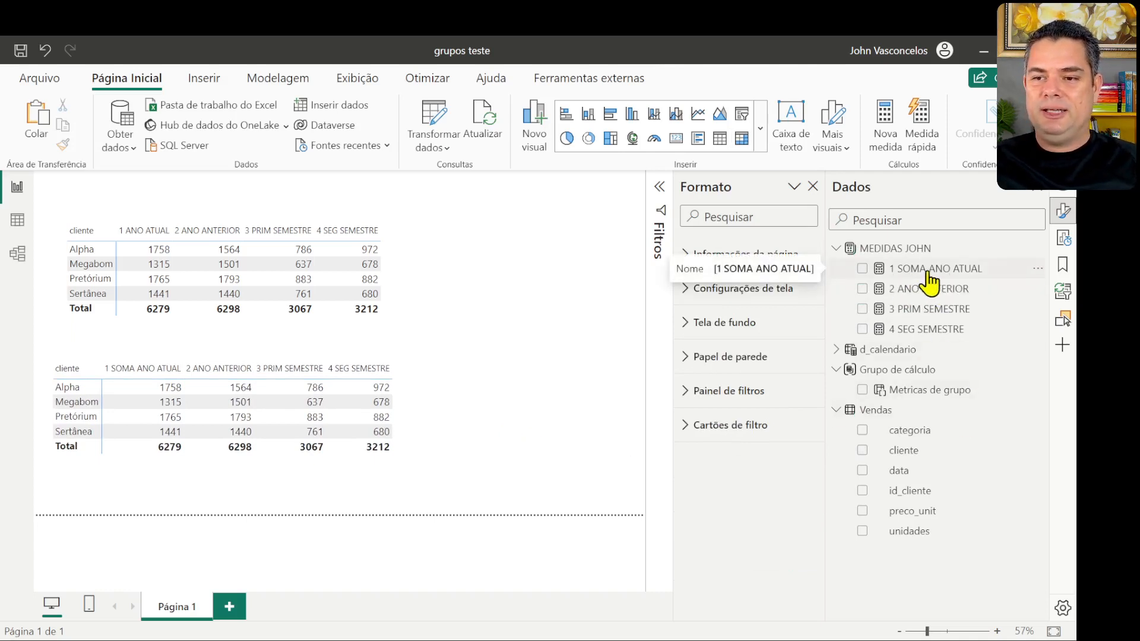
- Create a new measure in the MEDIDAS JOHN table from a copy of the 1 SOMA ANO ATUAL formula
click(956, 279)
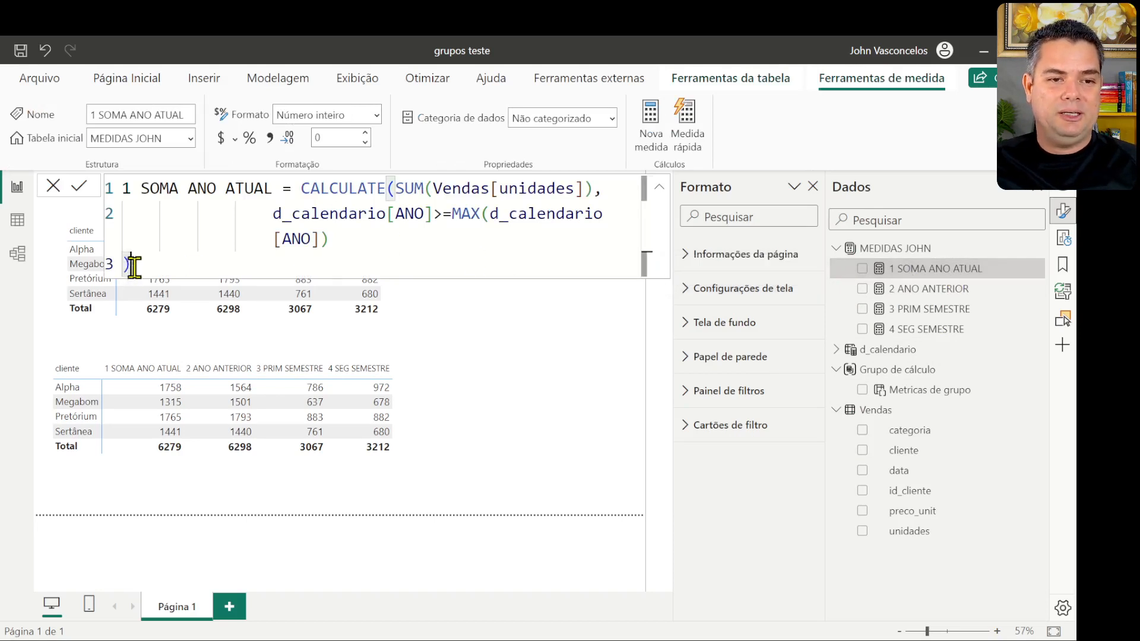
drag(133, 267, 119, 189)
key(ctrl+c)
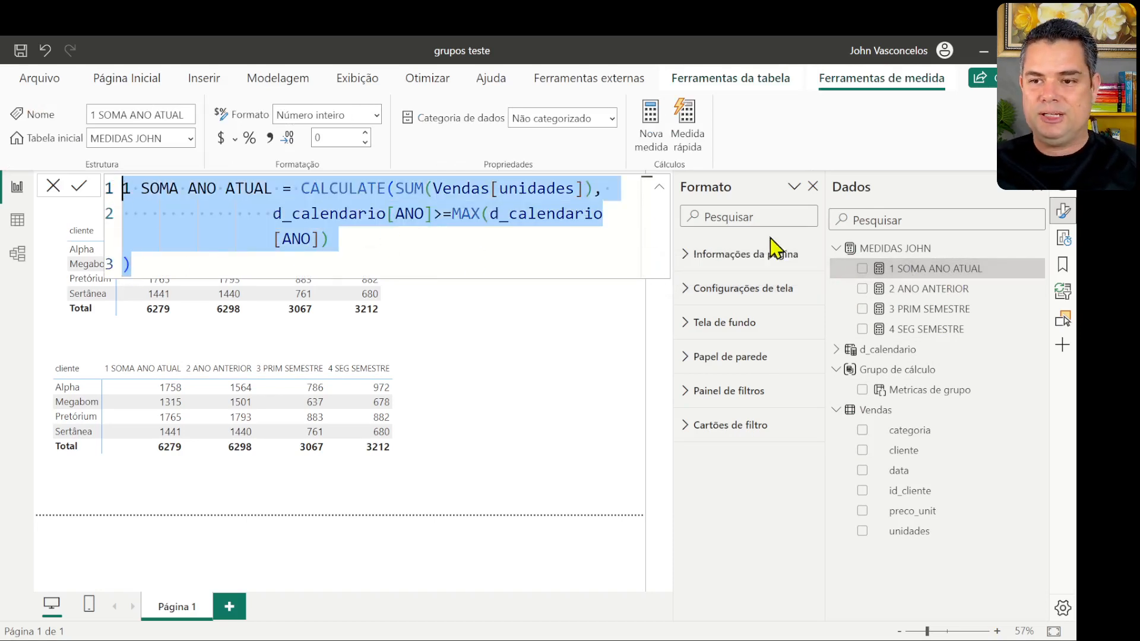
right_click(882, 247)
click(917, 282)
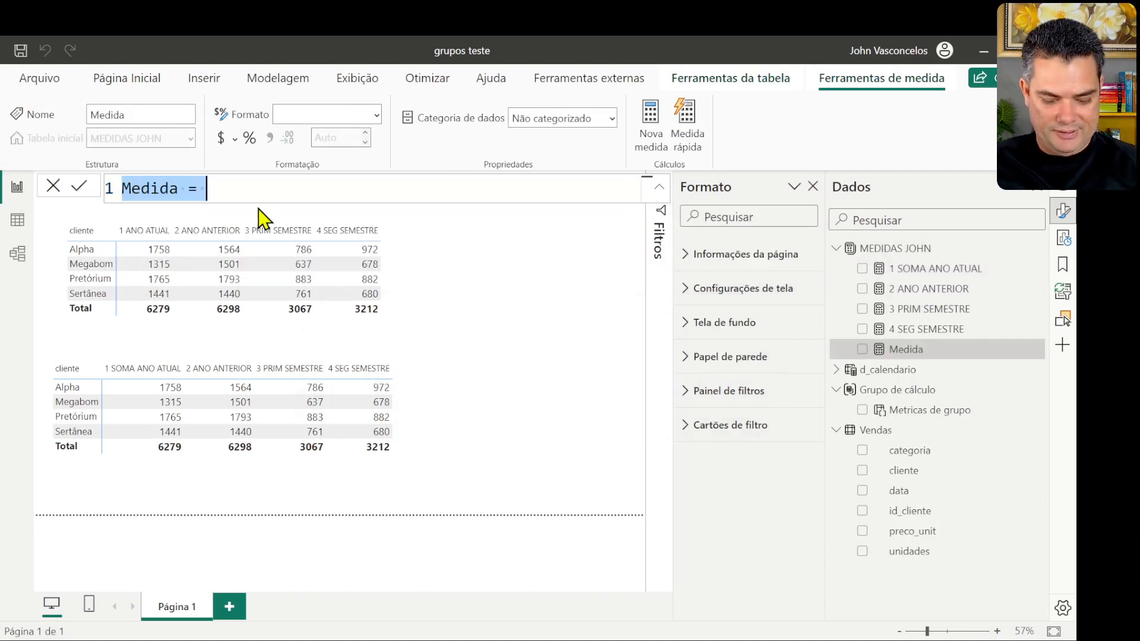
key(ctrl+v)
- Name the copied measure MEDIA ANO ATUAL, replace SUM with AVERAGE in its formula and commit it
drag(178, 190, 98, 193)
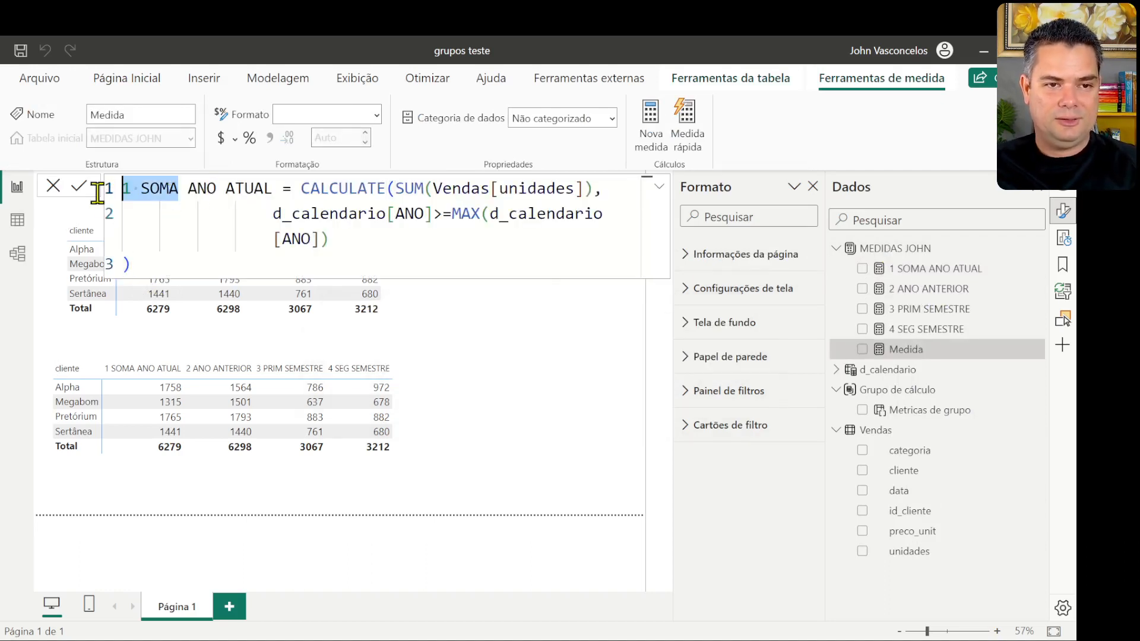
text(MEDIA)
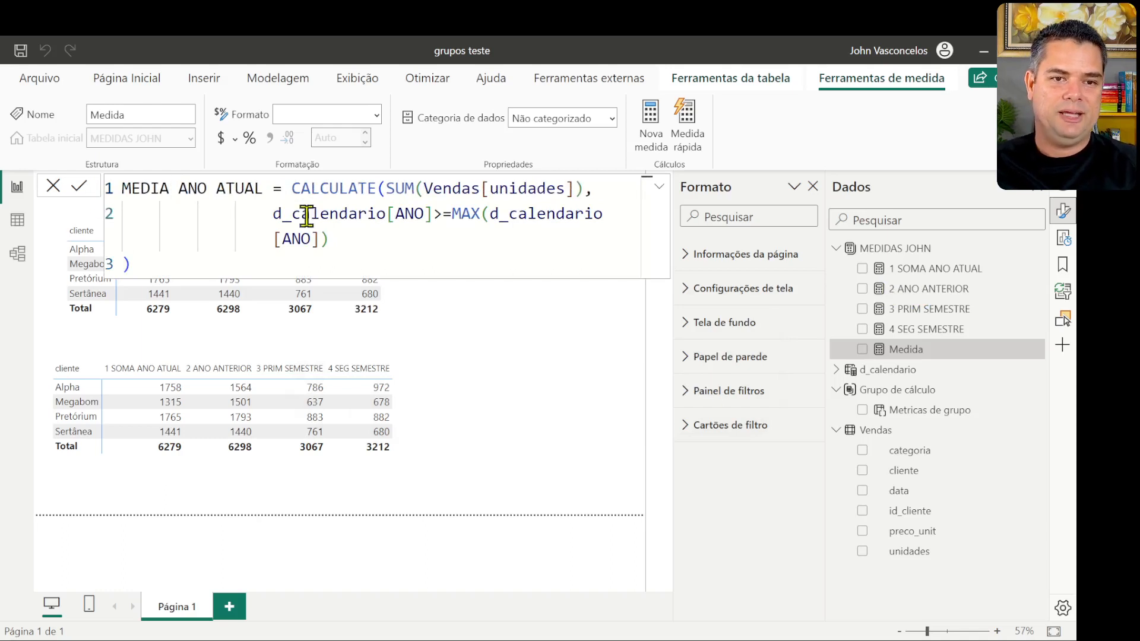
double_click(400, 190)
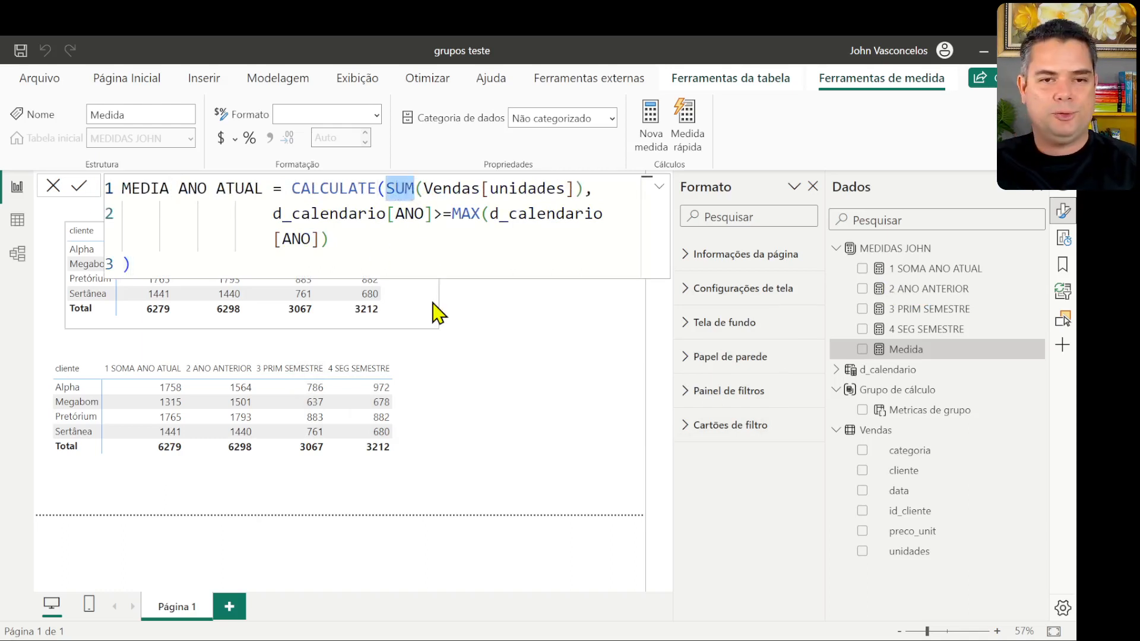
text(AVE)
key(Tab)
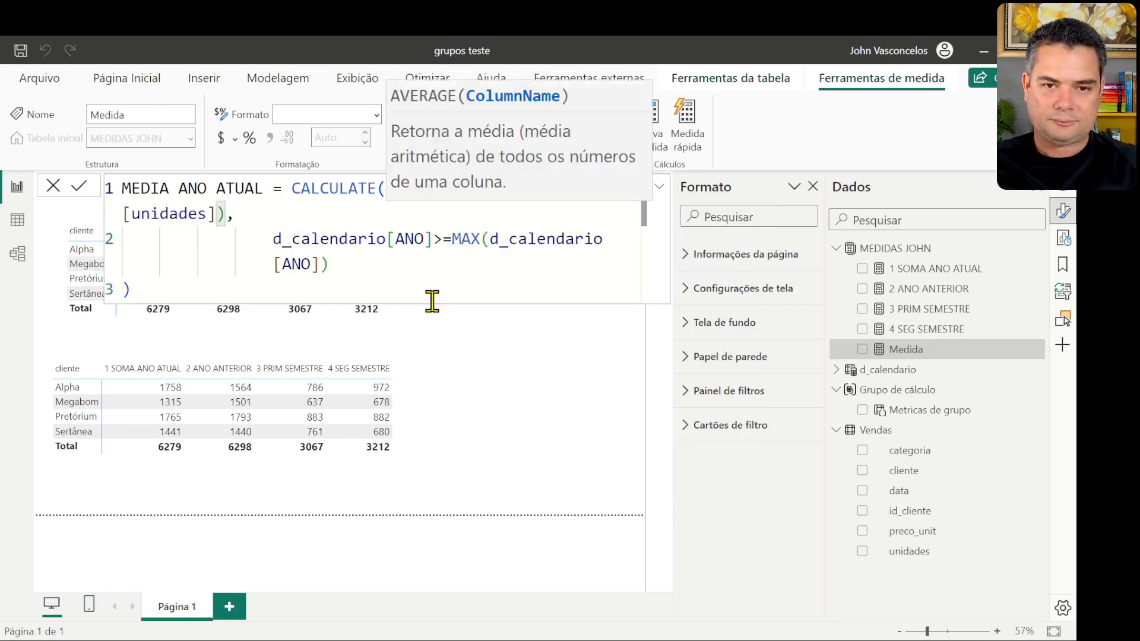
key(Return)
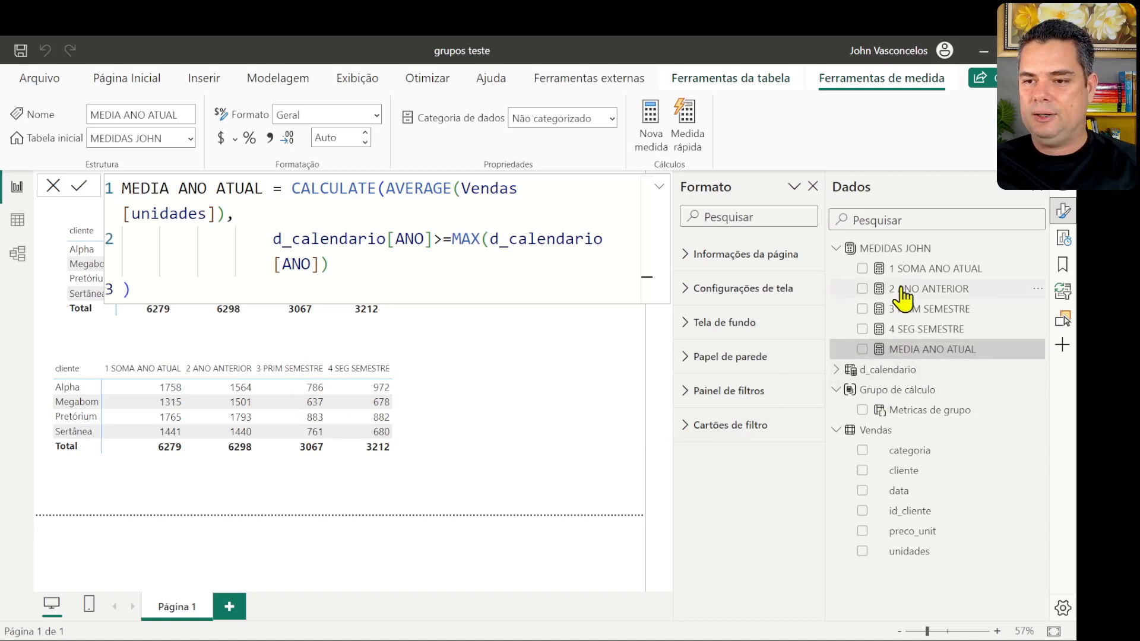
- Add a MAX ANO ATUAL measure to MEDIDAS JOHN from the copied formula, with MAX instead of SUM over Vendas[unidades]
right_click(891, 248)
click(932, 278)
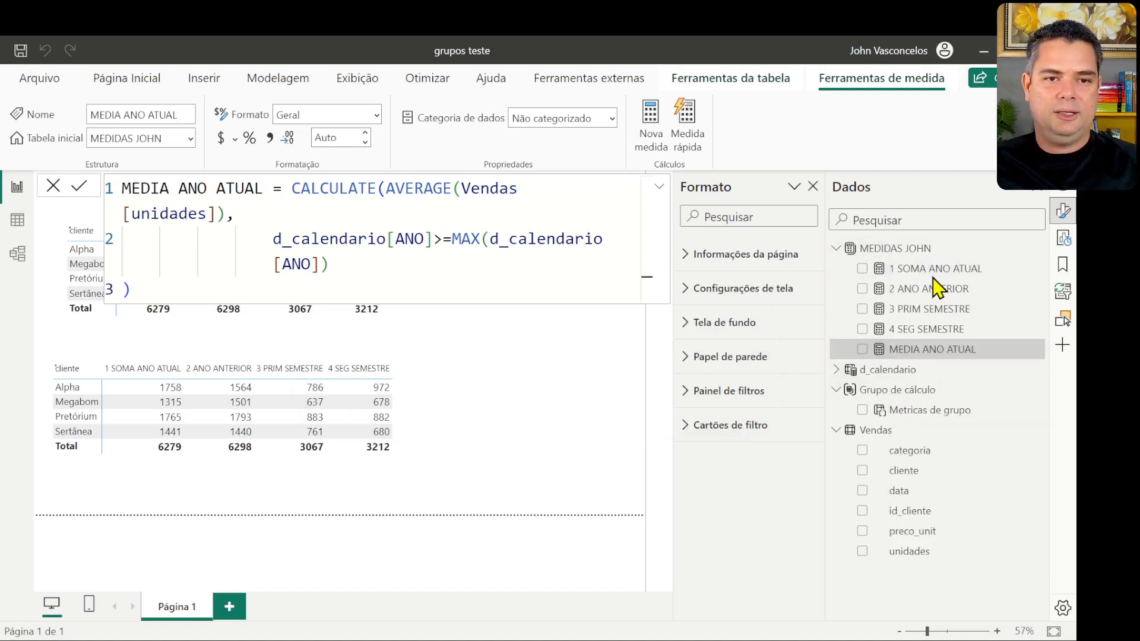
key(ctrl+v)
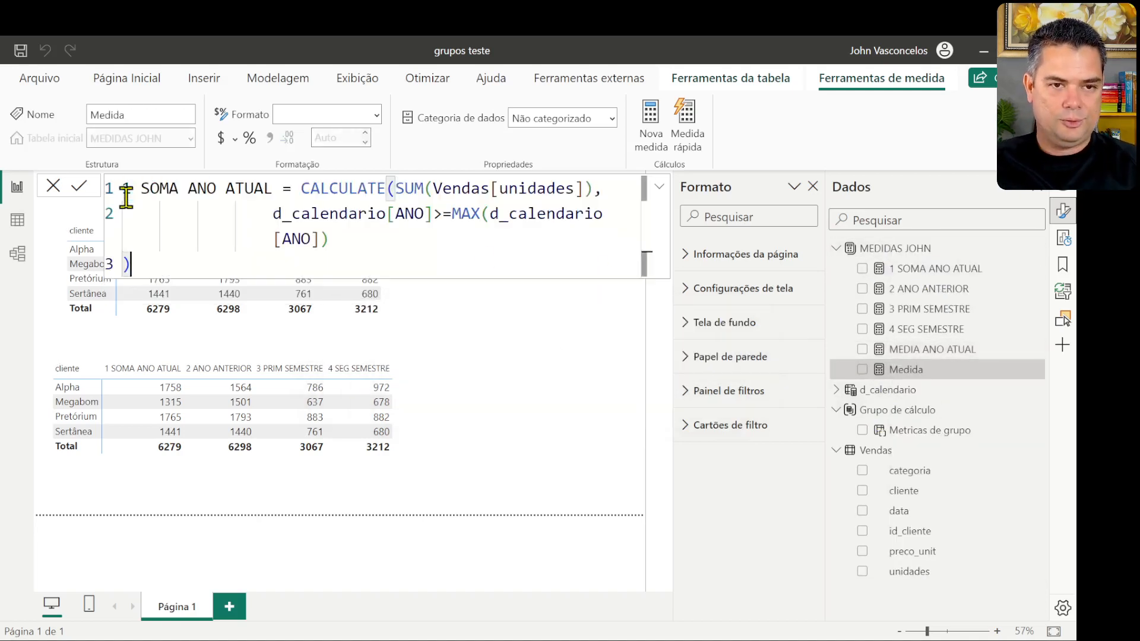
drag(177, 190, 93, 208)
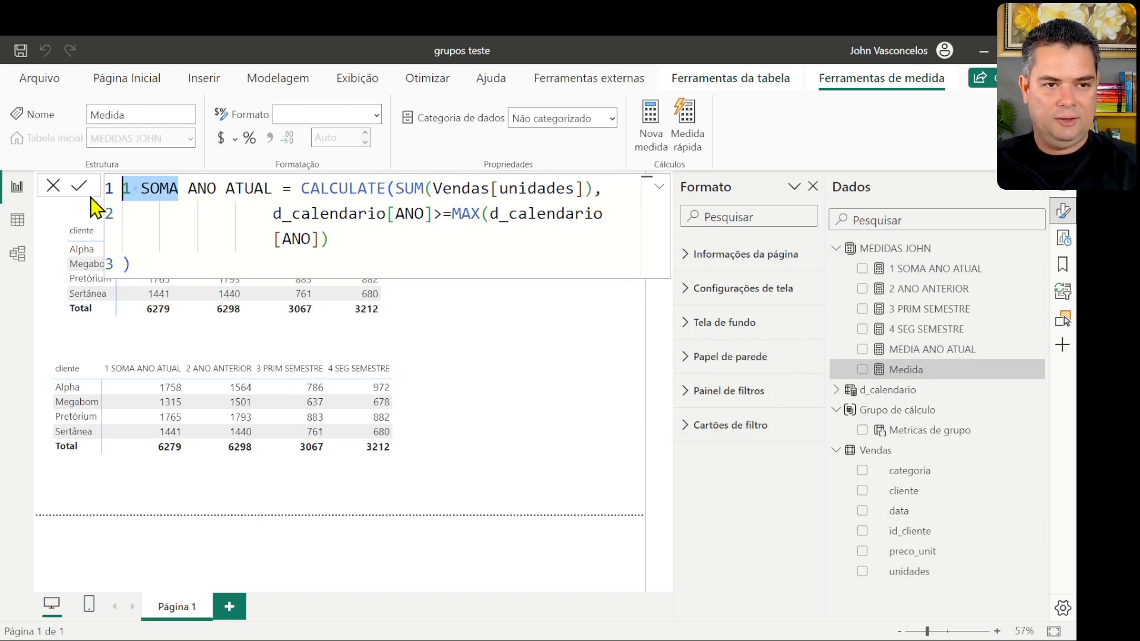
text(MAX)
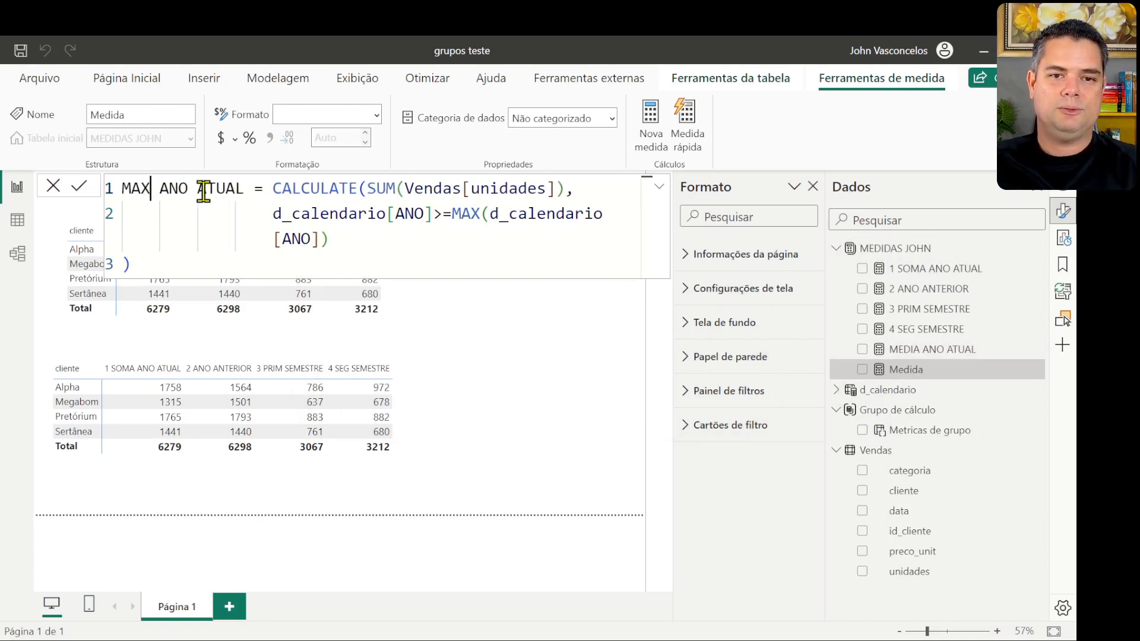
double_click(382, 188)
text(MAX)
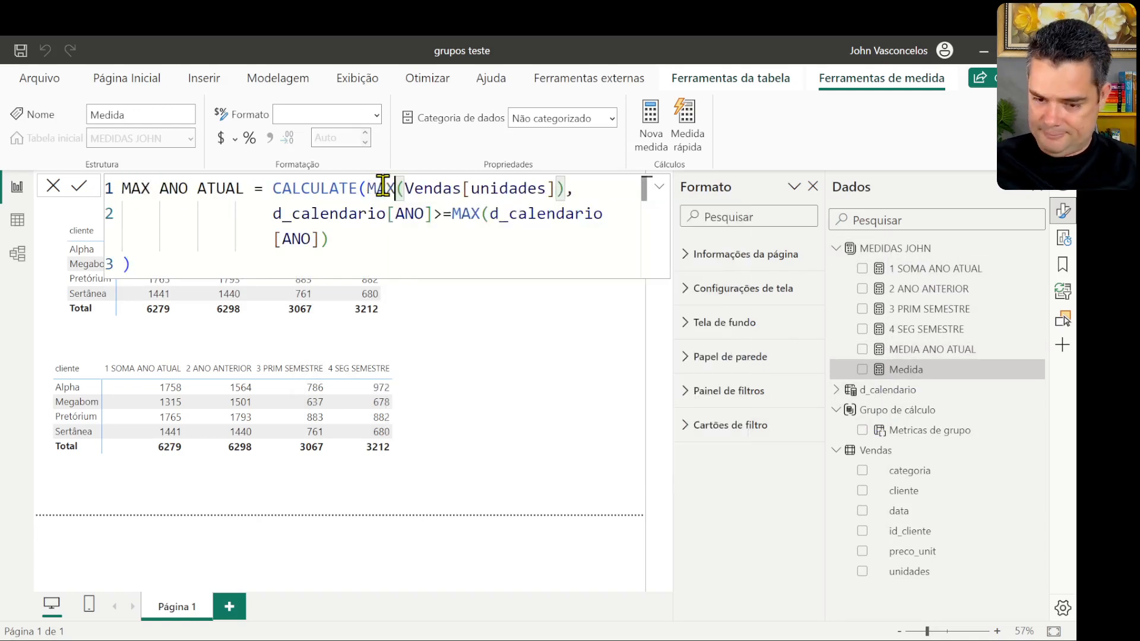
key(Return)
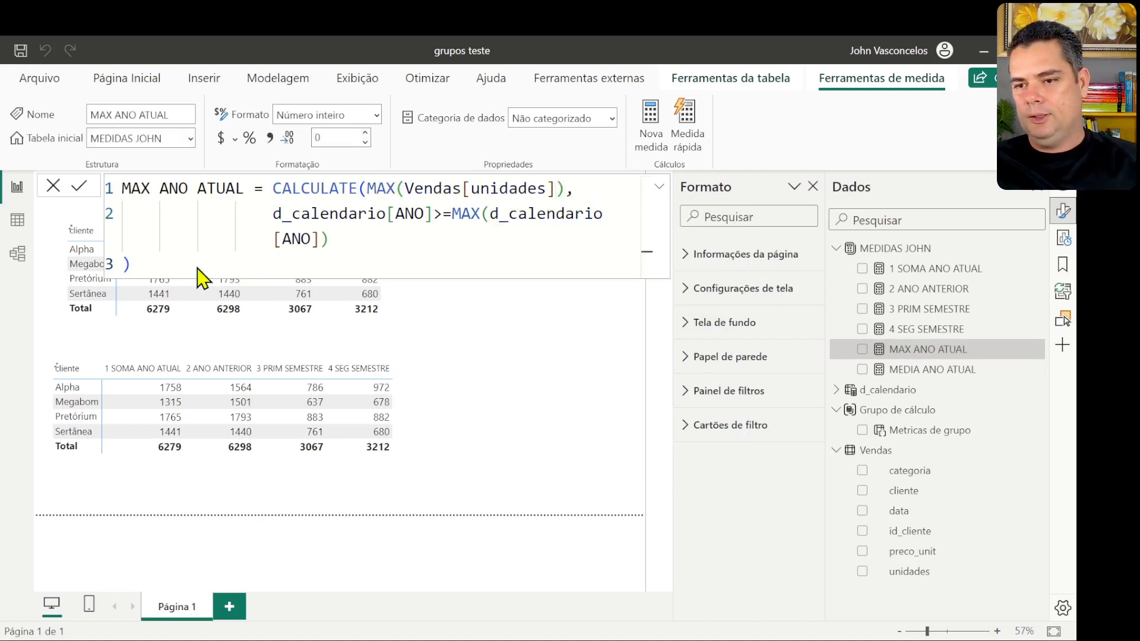
click(658, 187)
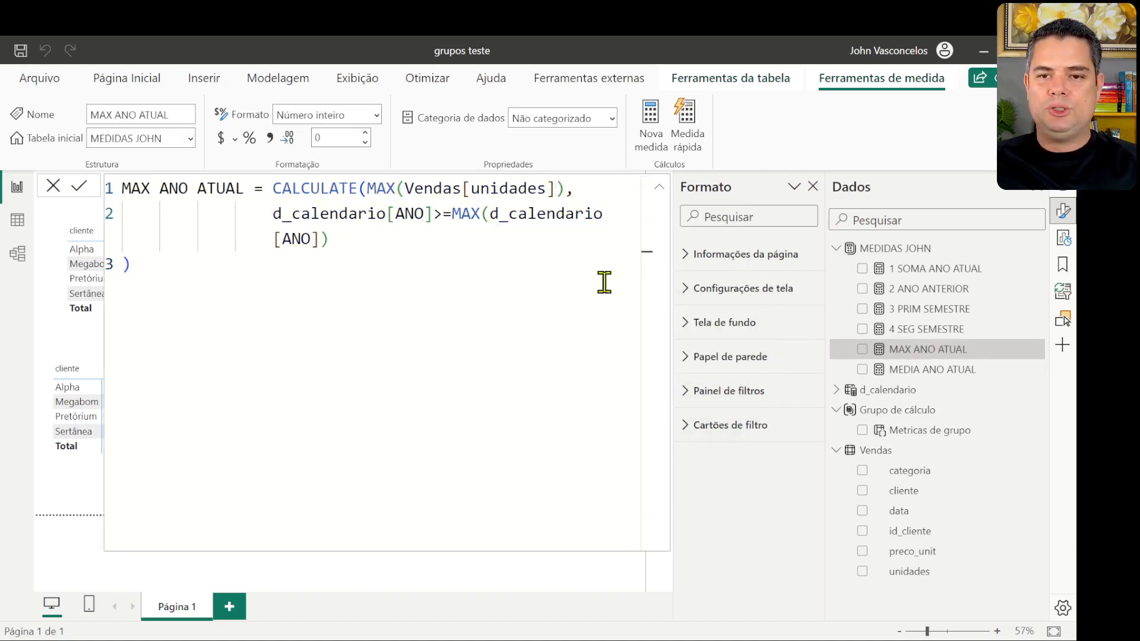
click(659, 187)
- Replace 1 SOMA ANO ATUAL with MAX ANO ATUAL as the values of the upper matrix
click(408, 275)
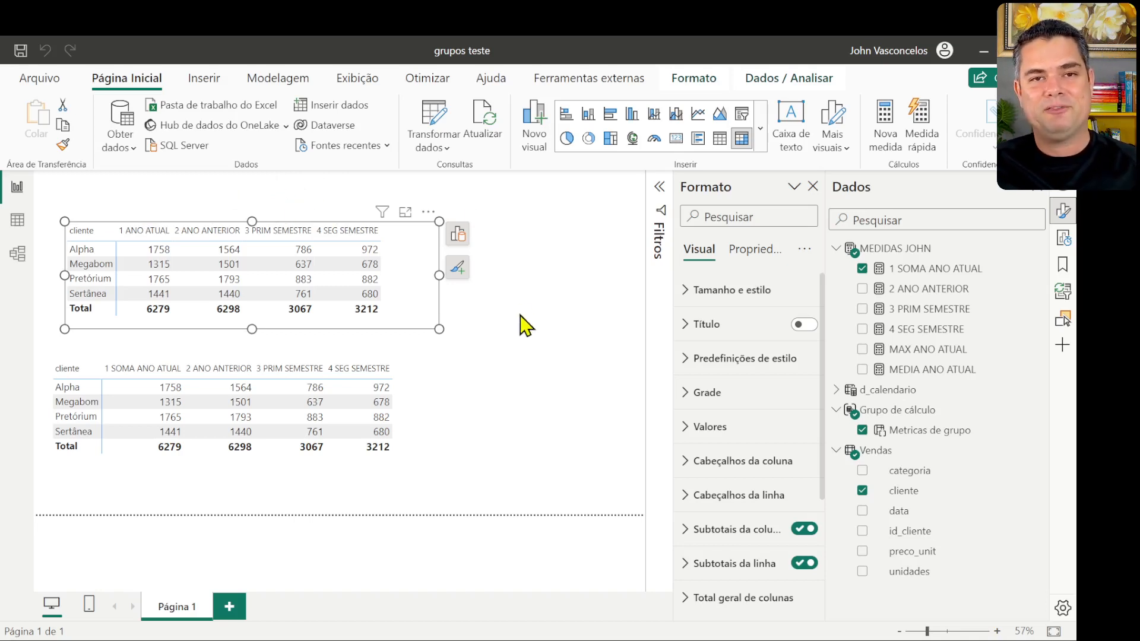
click(457, 234)
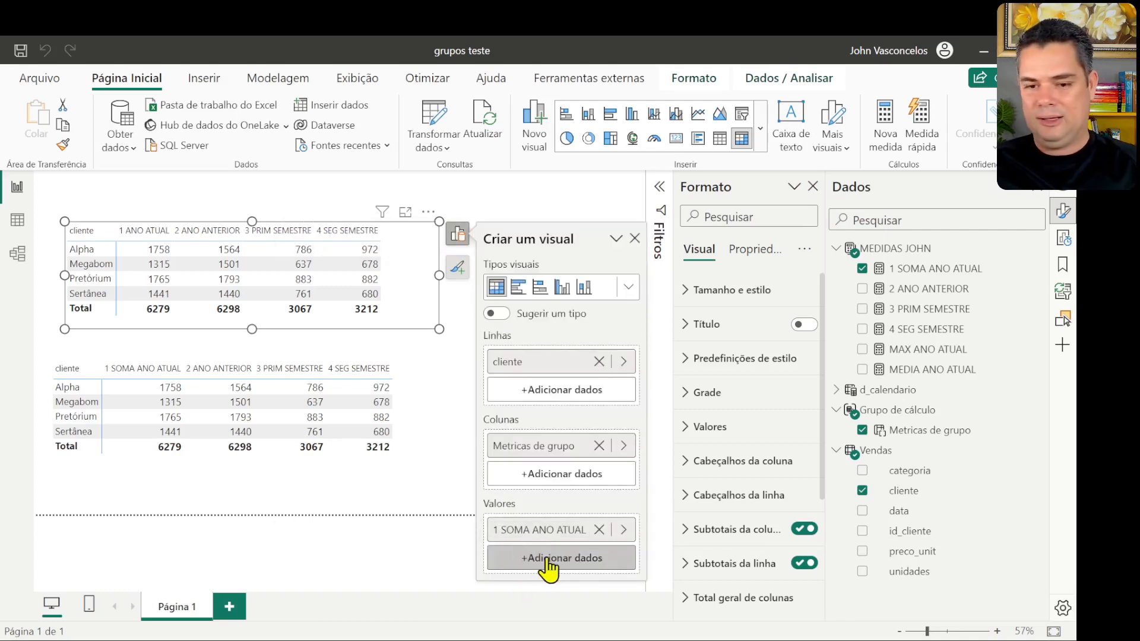
click(599, 530)
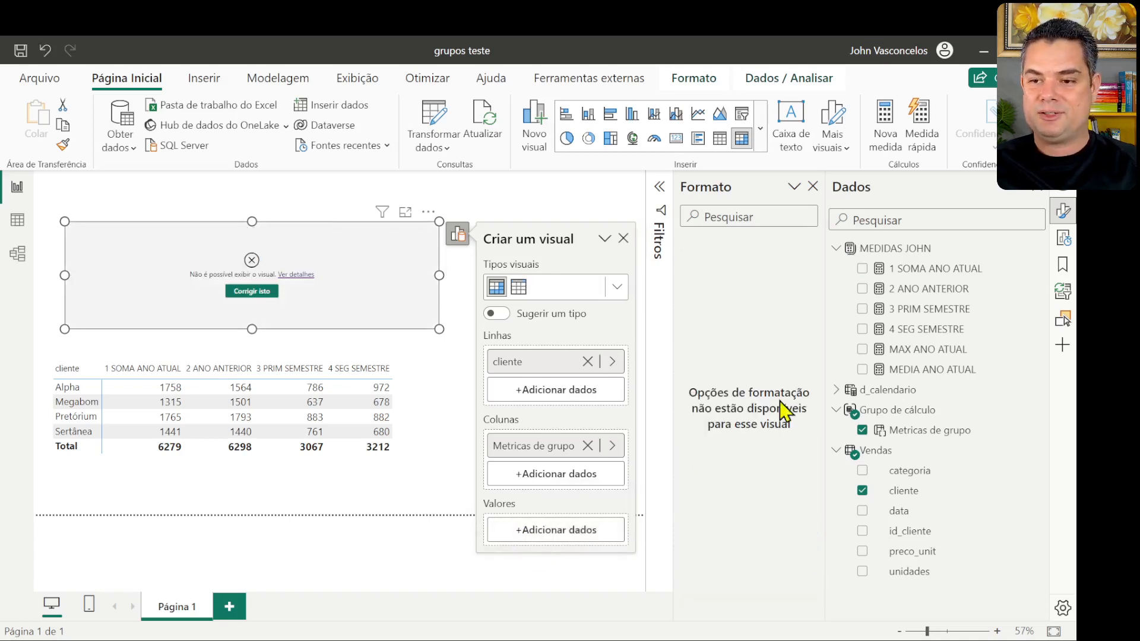
drag(918, 378, 553, 536)
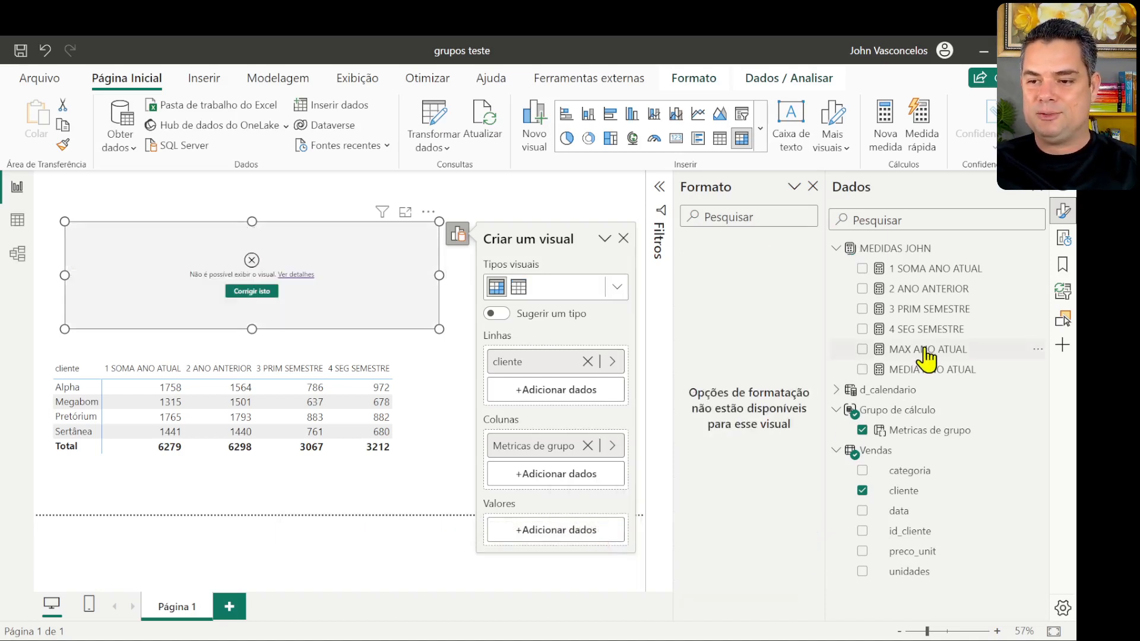
drag(908, 351, 558, 528)
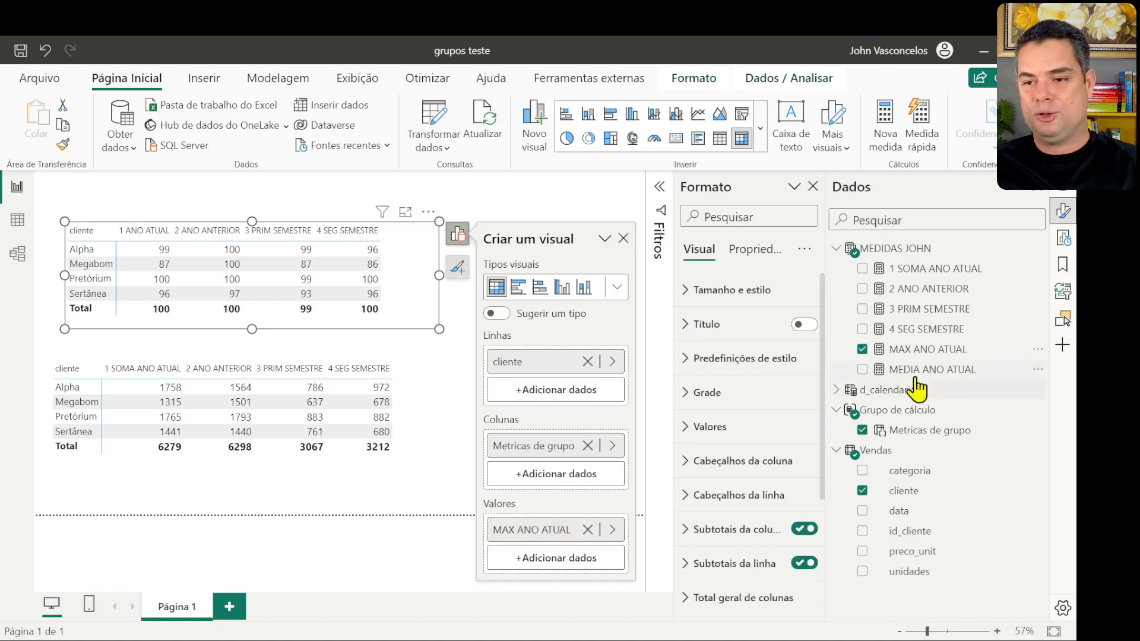
- Add the MEDIA ANO ATUAL measure to the upper matrix's values alongside MAX ANO ATUAL
drag(921, 369, 571, 572)
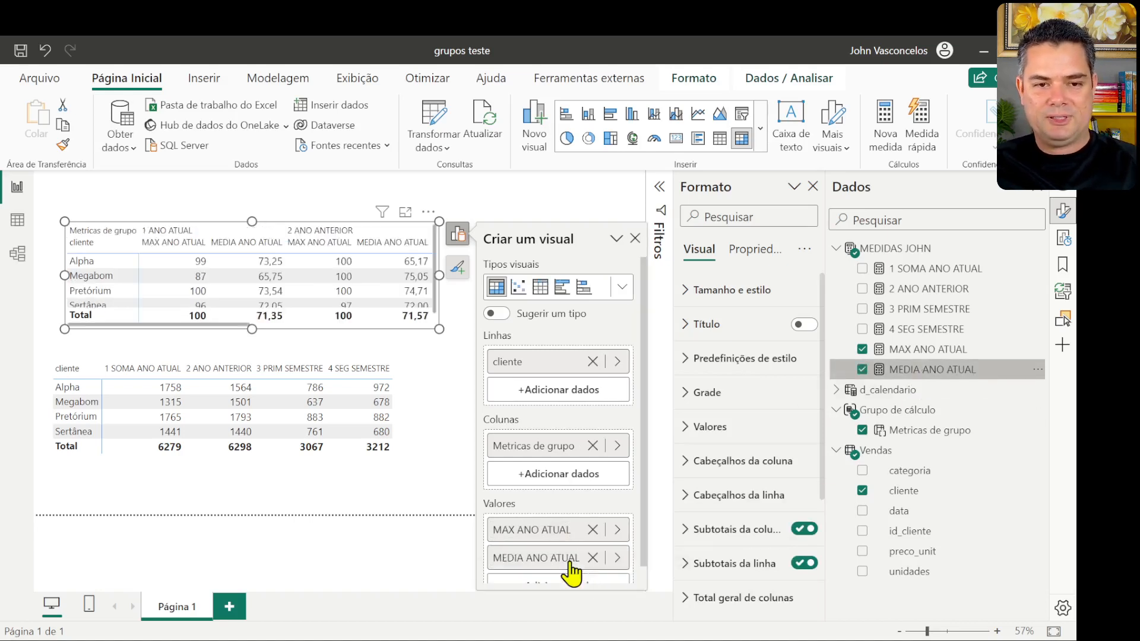
mouse_move(239, 323)
mouse_down()
mouse_move(408, 346)
mouse_move(225, 331)
mouse_up()
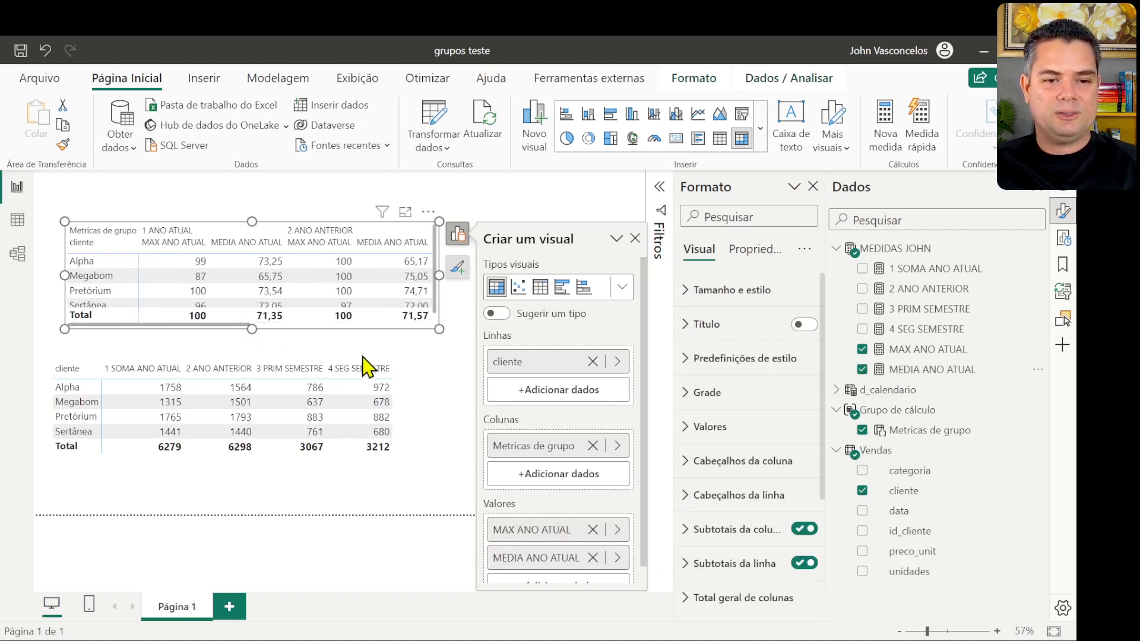
click(52, 343)
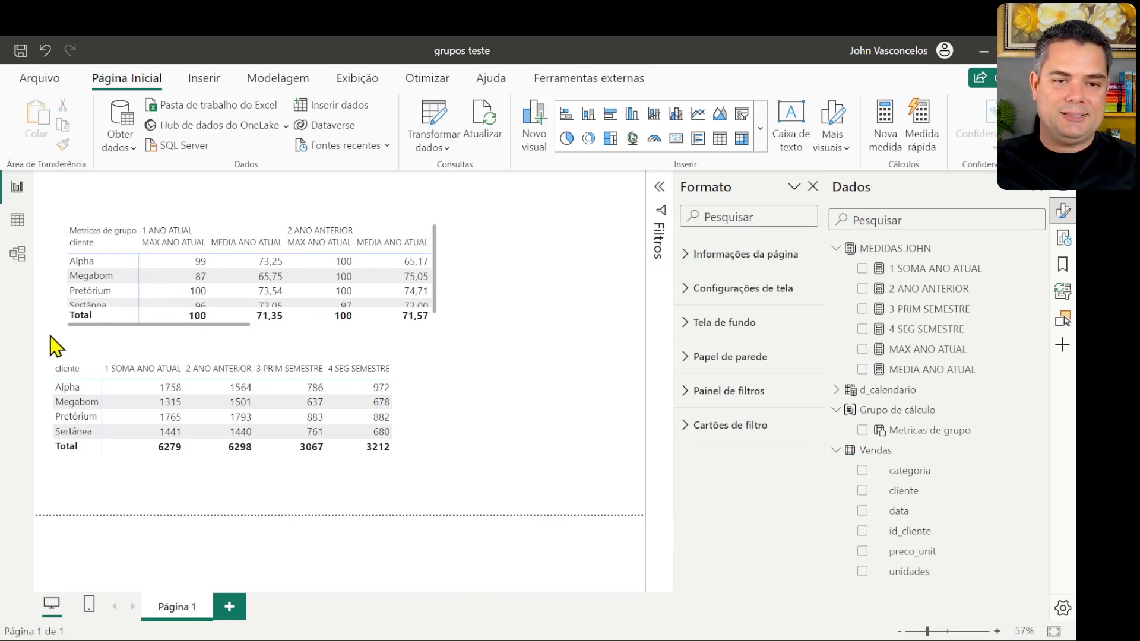
- Delete the lower matrix built from separate measures and enlarge the remaining matrix into the freed space
click(417, 405)
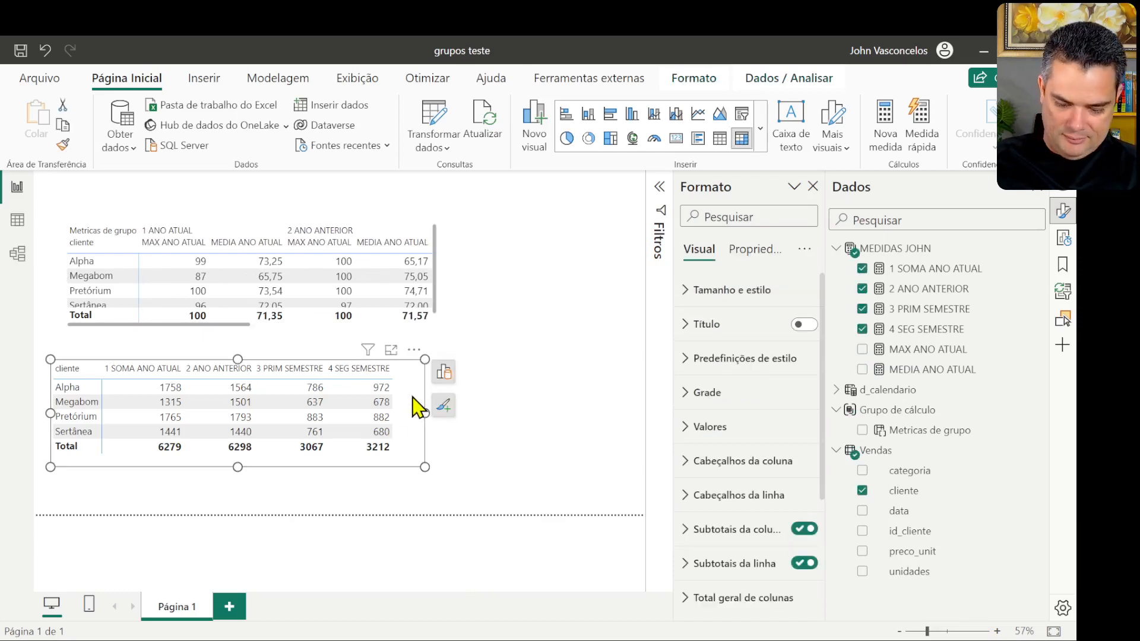
key(Delete)
click(434, 324)
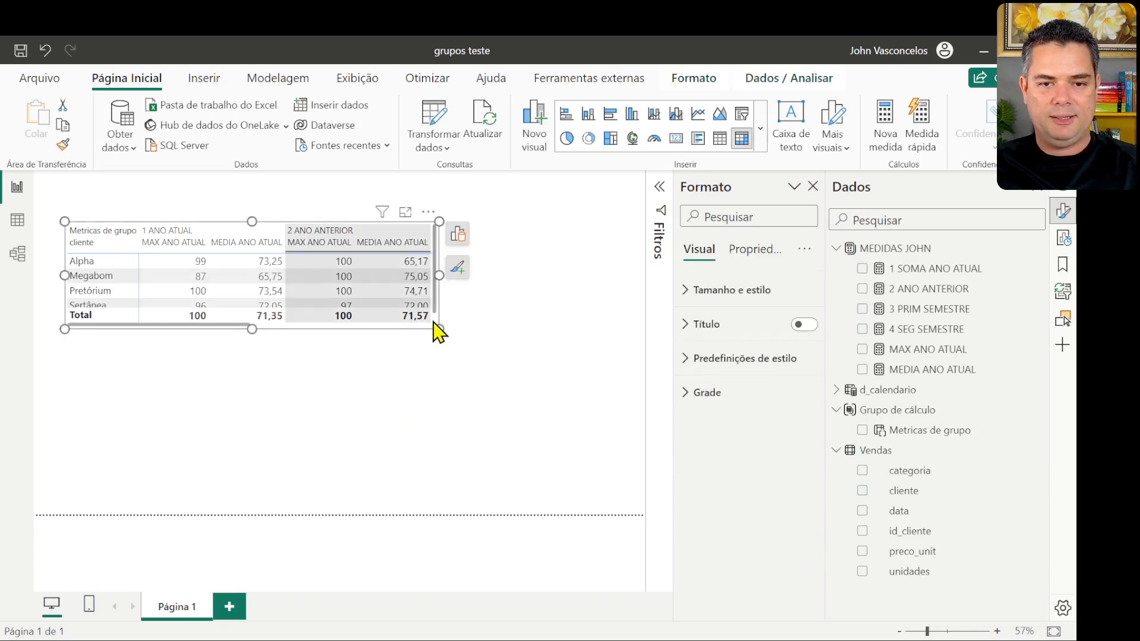
drag(438, 332, 485, 454)
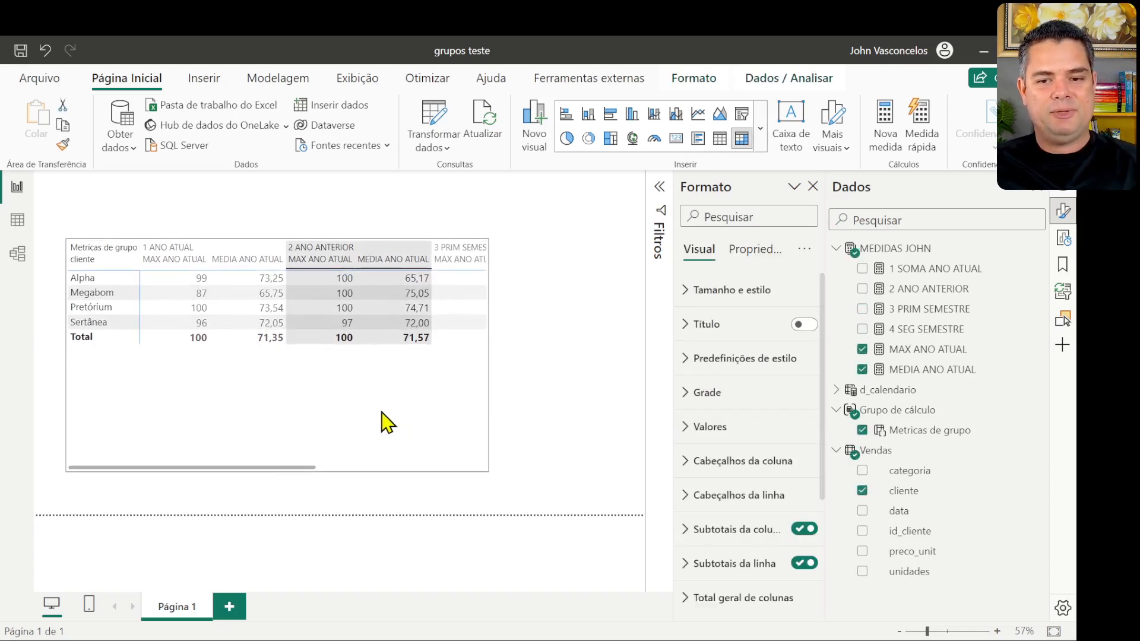
- Remove MAX ANO ATUAL from the matrix's values, keeping only MEDIA ANO ATUAL
click(508, 251)
scroll(457, 580, down, 1)
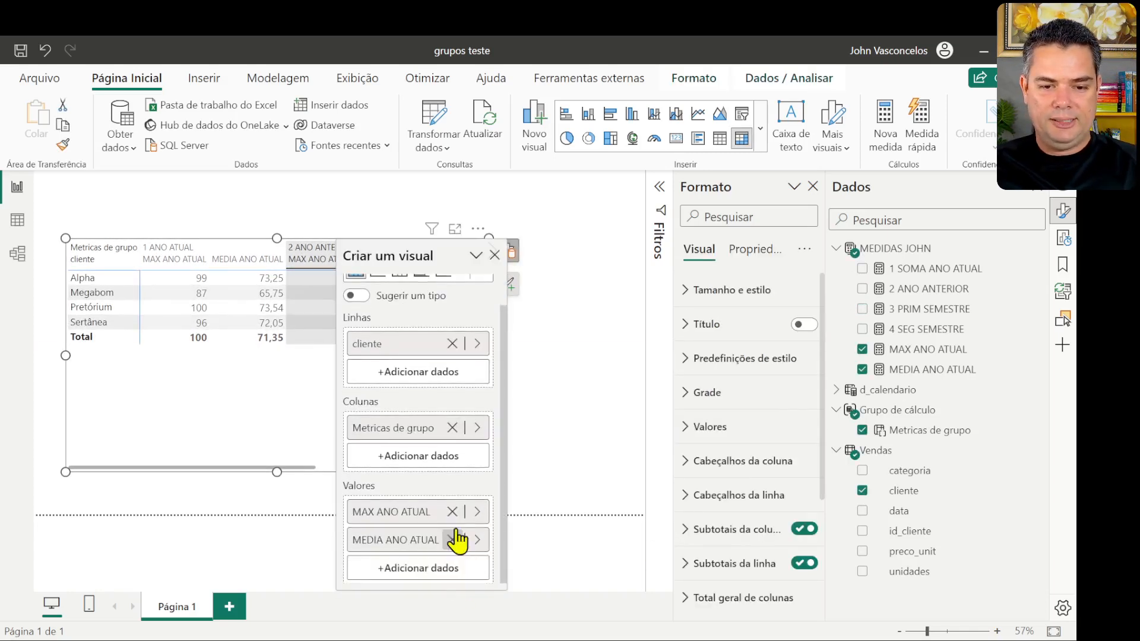
click(452, 511)
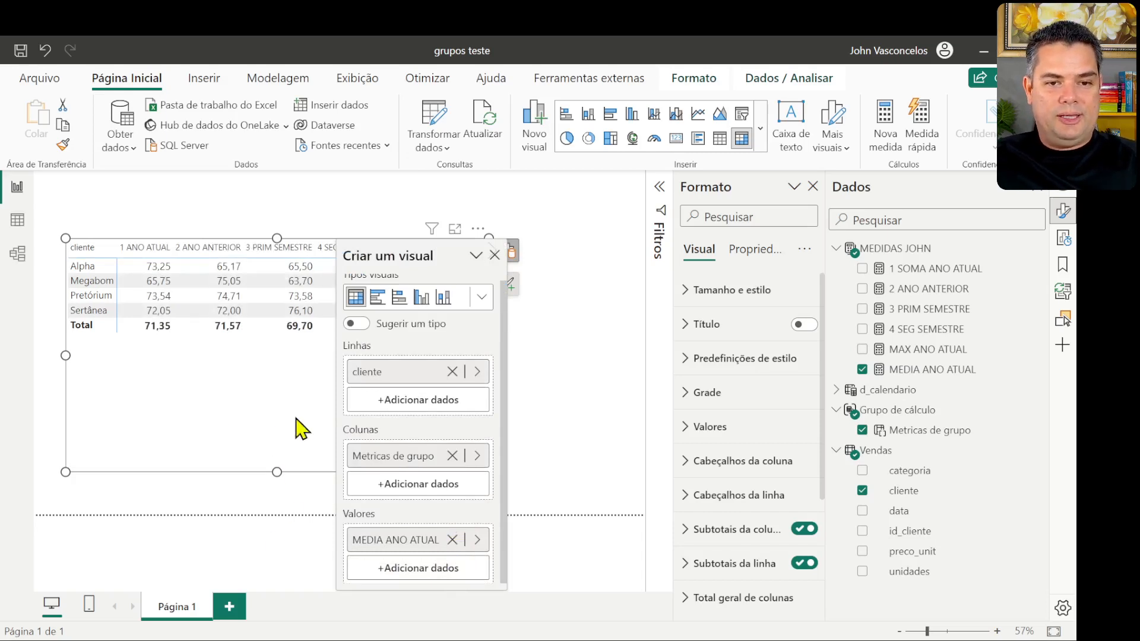
click(503, 255)
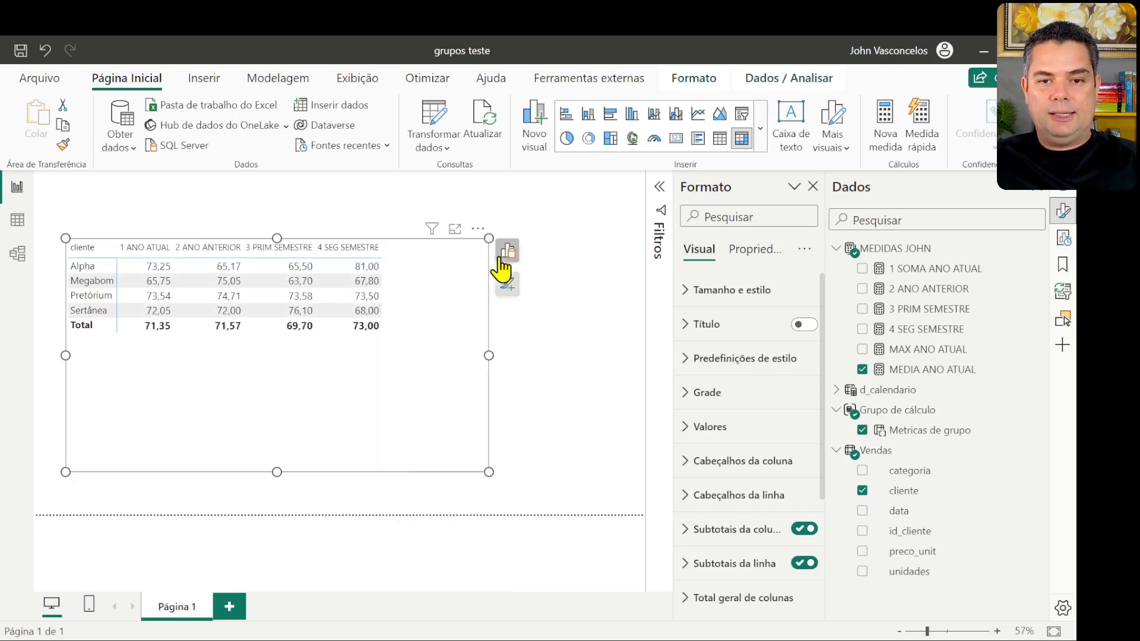
- Review the DAX formulas of the calculation items 2 ANO ANTERIOR, 3 PRIM SEMESTRE and 4 SEG SEMESTRE in the model view
click(18, 254)
scroll(979, 457, down, 1)
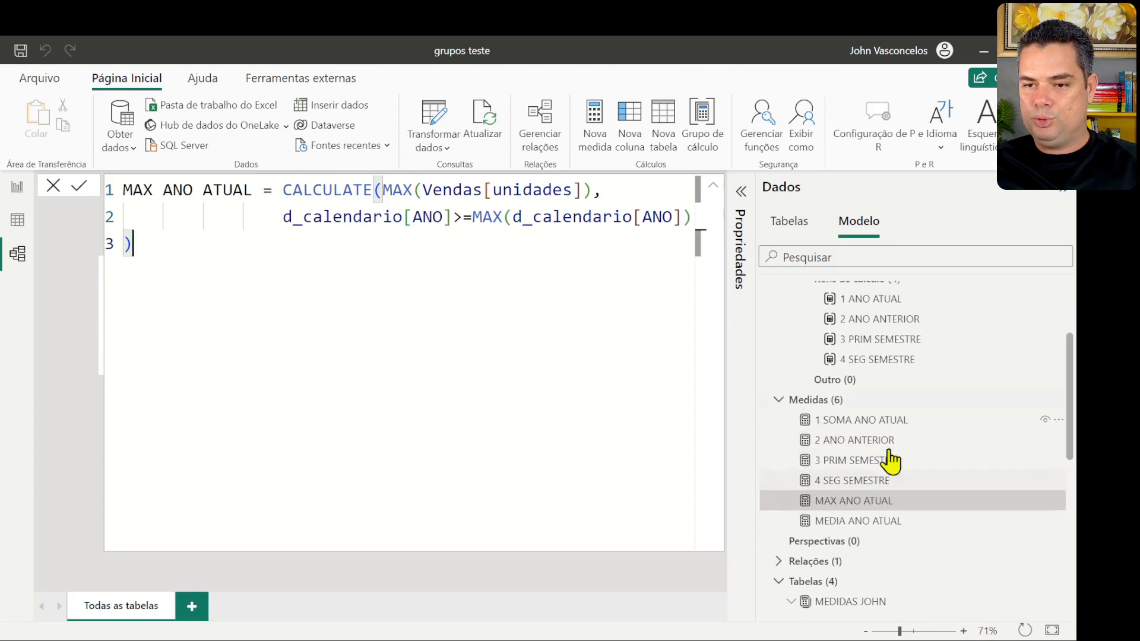
click(779, 402)
scroll(813, 469, up, 1)
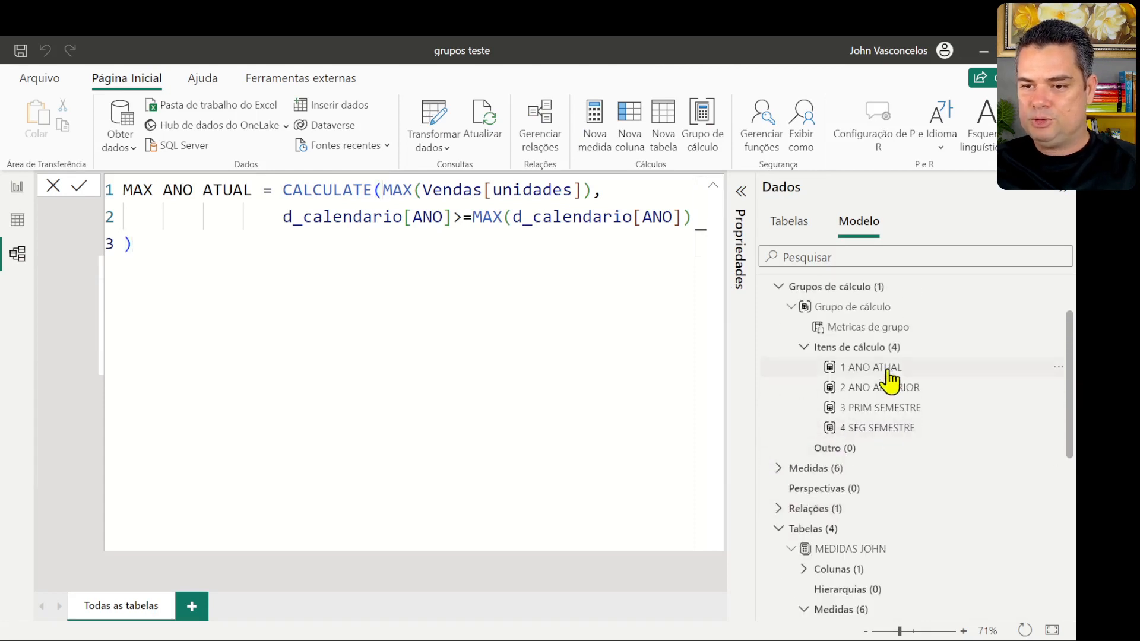
click(874, 390)
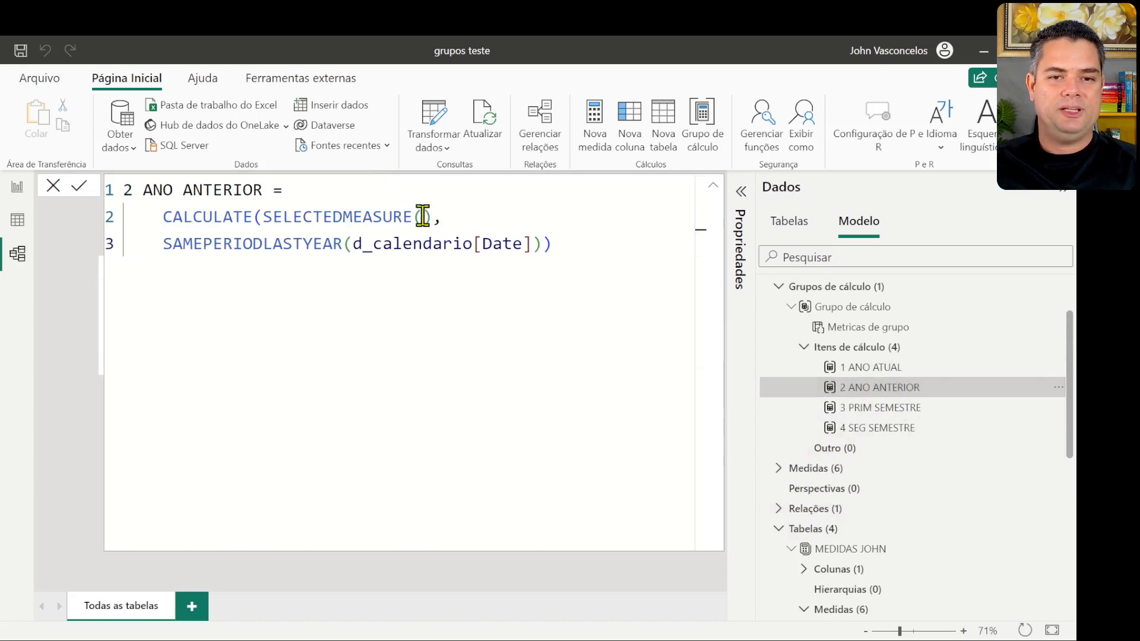
click(867, 409)
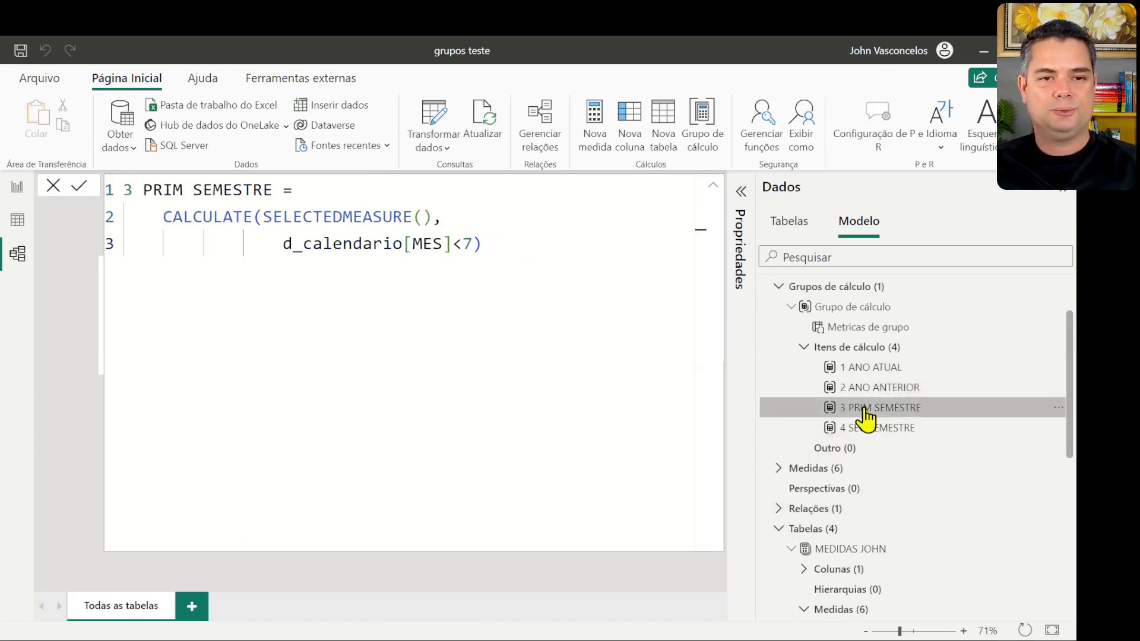
click(870, 428)
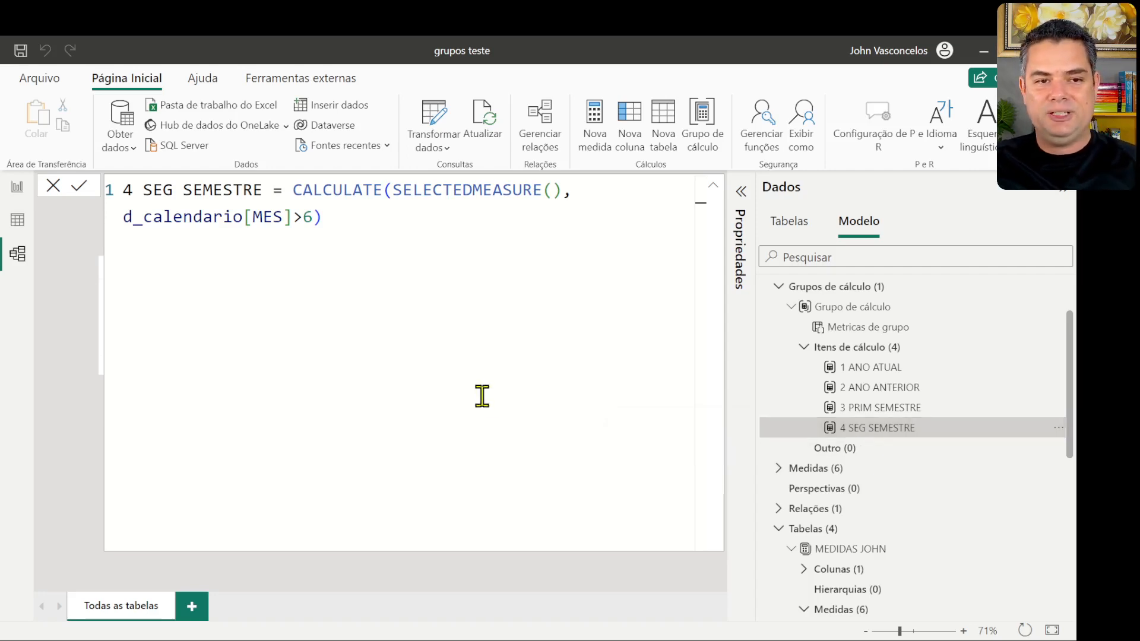
drag(141, 191, 328, 226)
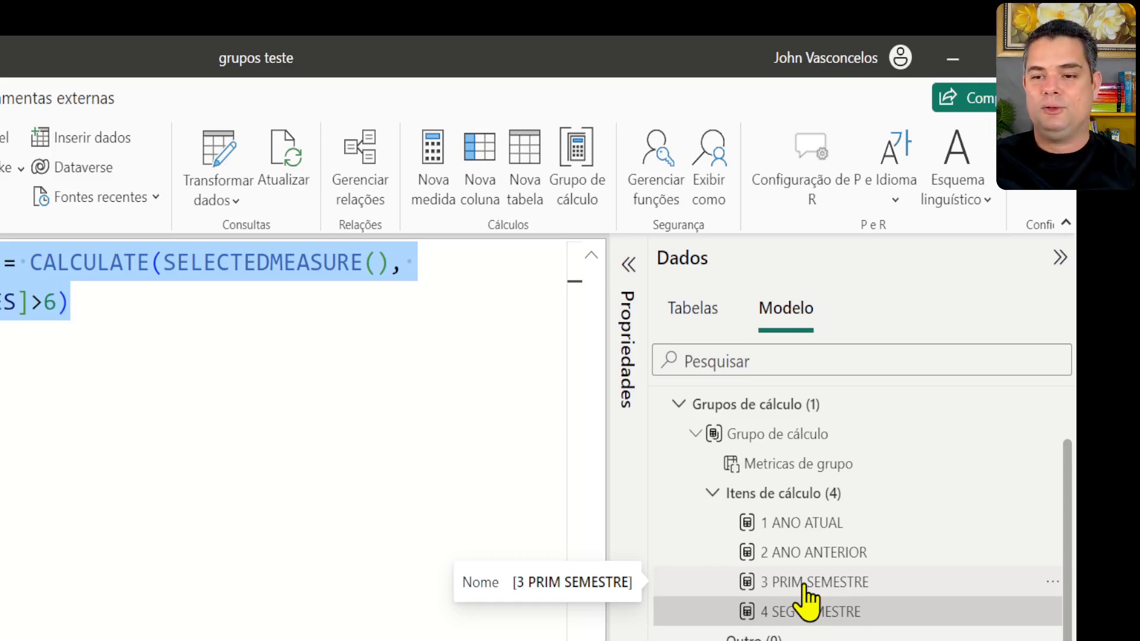
- Create a new calculation item in the calculation group and name it 5 PRIM SEM ANO ANTERIOR in its formula
right_click(792, 492)
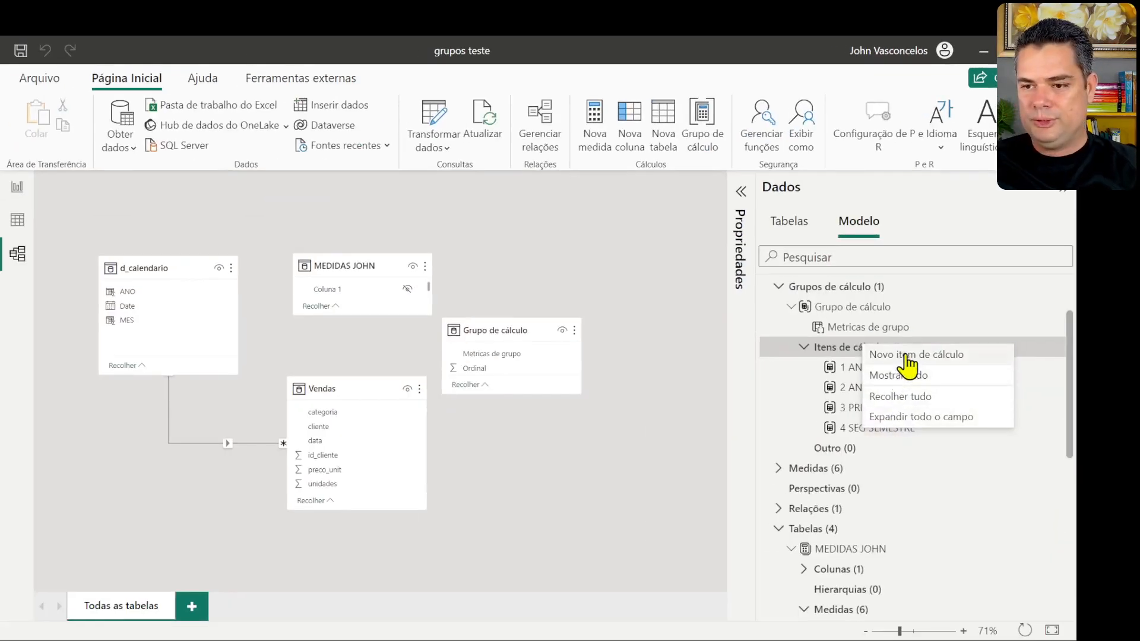
click(850, 504)
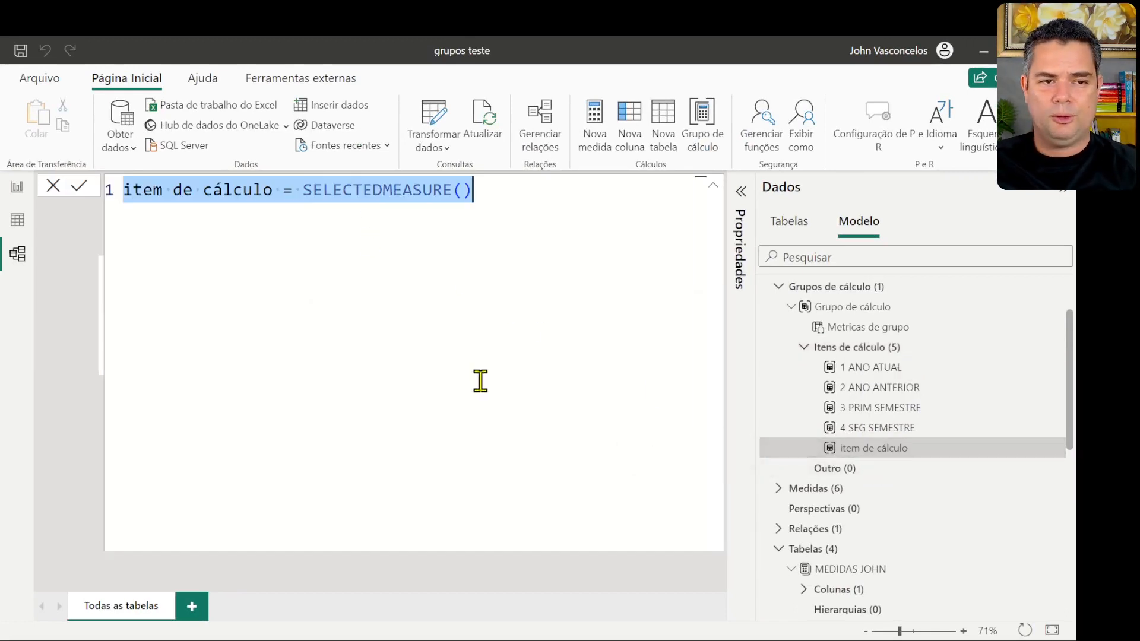
double_click(270, 190)
drag(273, 190, 115, 192)
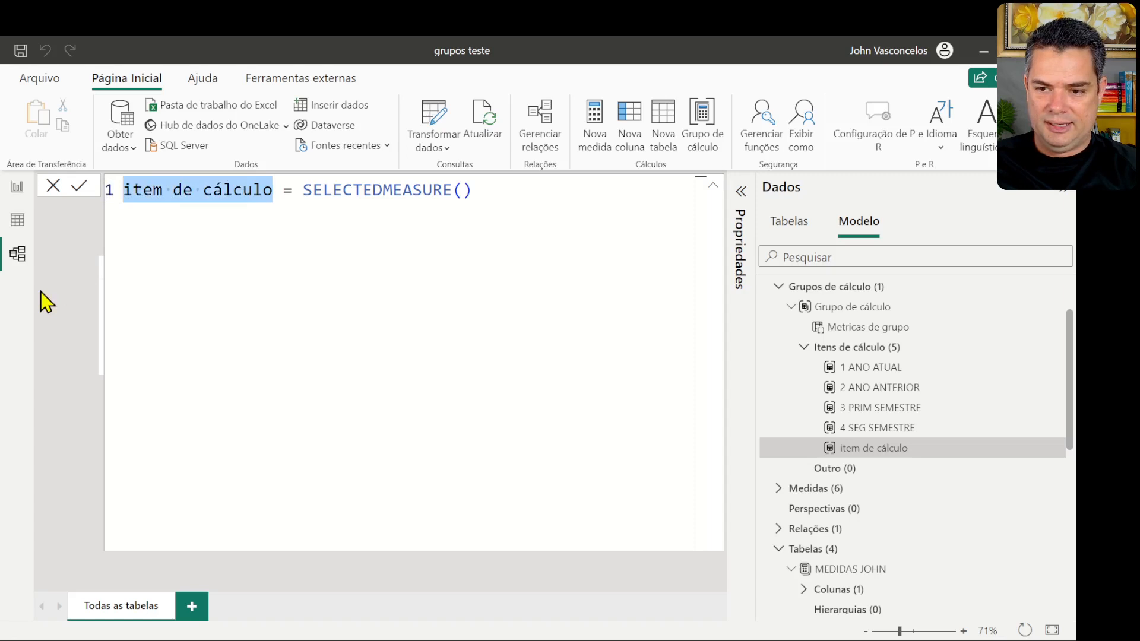
text(5)
text( PRIM SEM A)
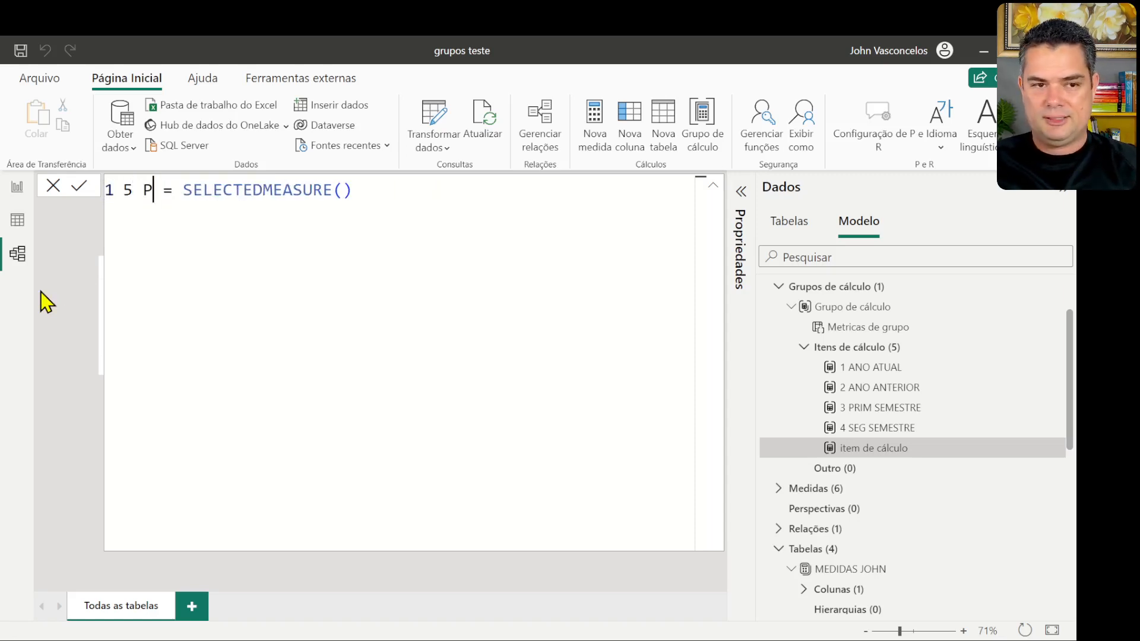
text(NO ANTERIOR)
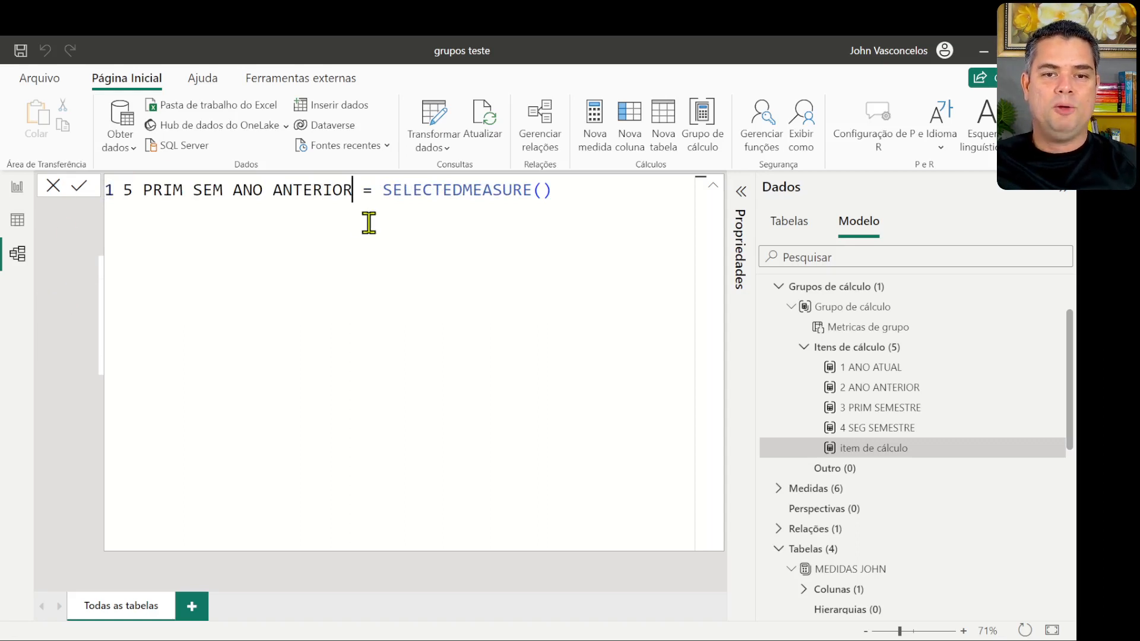
- Move the new item's SELECTEDMEASURE() expression to an indented second line and open a CALCULATE( call before it
double_click(384, 190)
key(Left)
key(shift+Return)
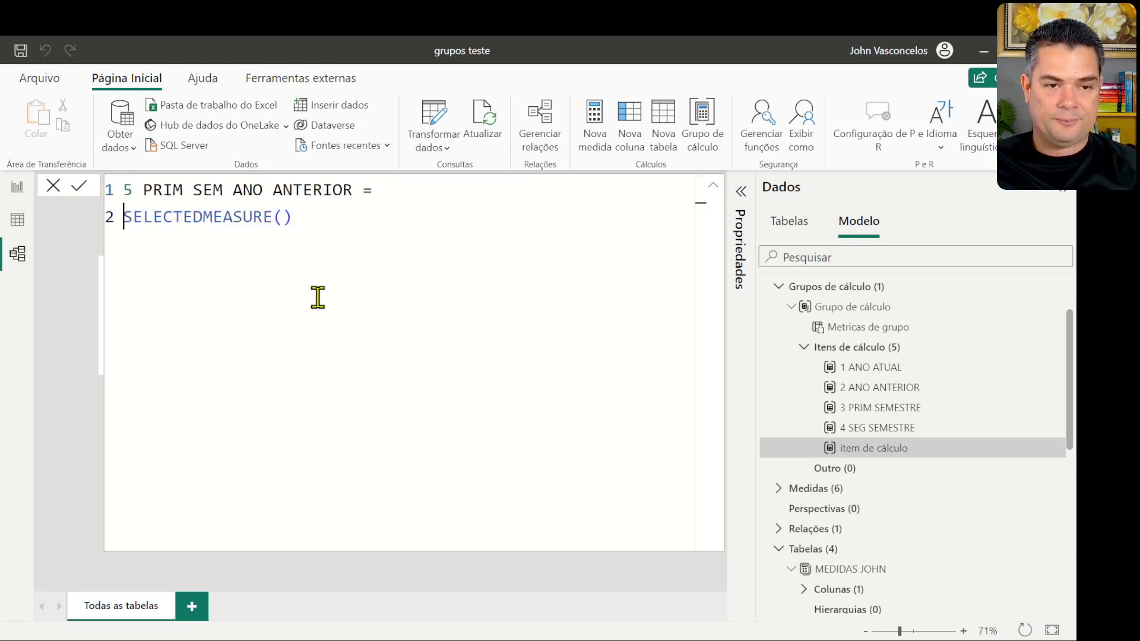
key(Tab)
text(CAL)
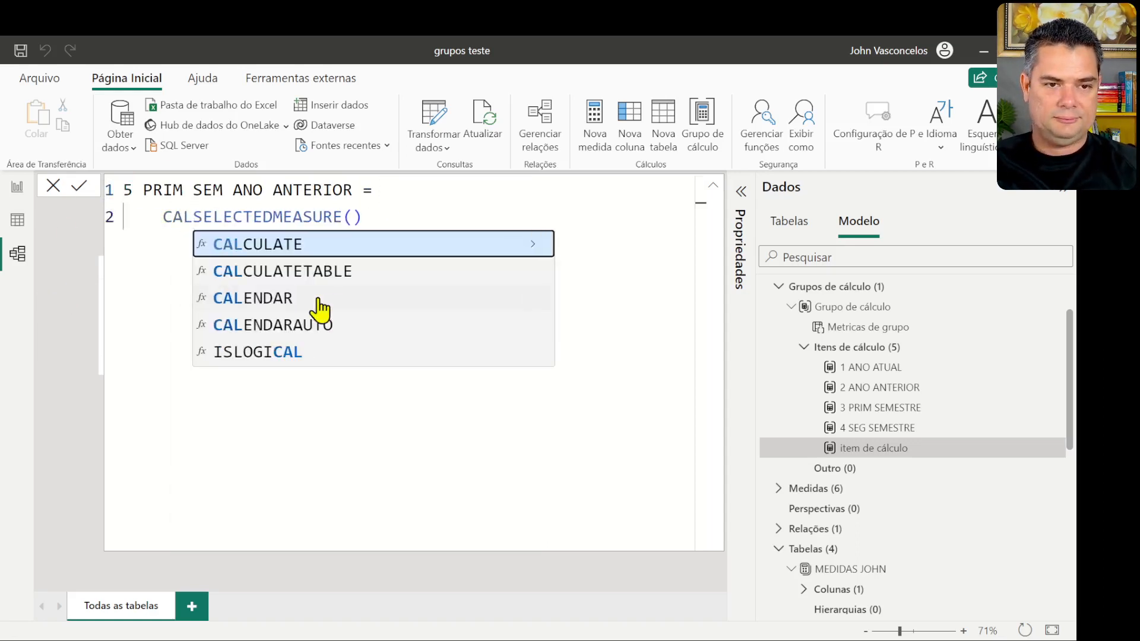
key(Tab)
- Replace SELECTEDMEASURE() inside CALCULATE with the measure [3 PRIM SEMESTRE]
drag(262, 226, 434, 221)
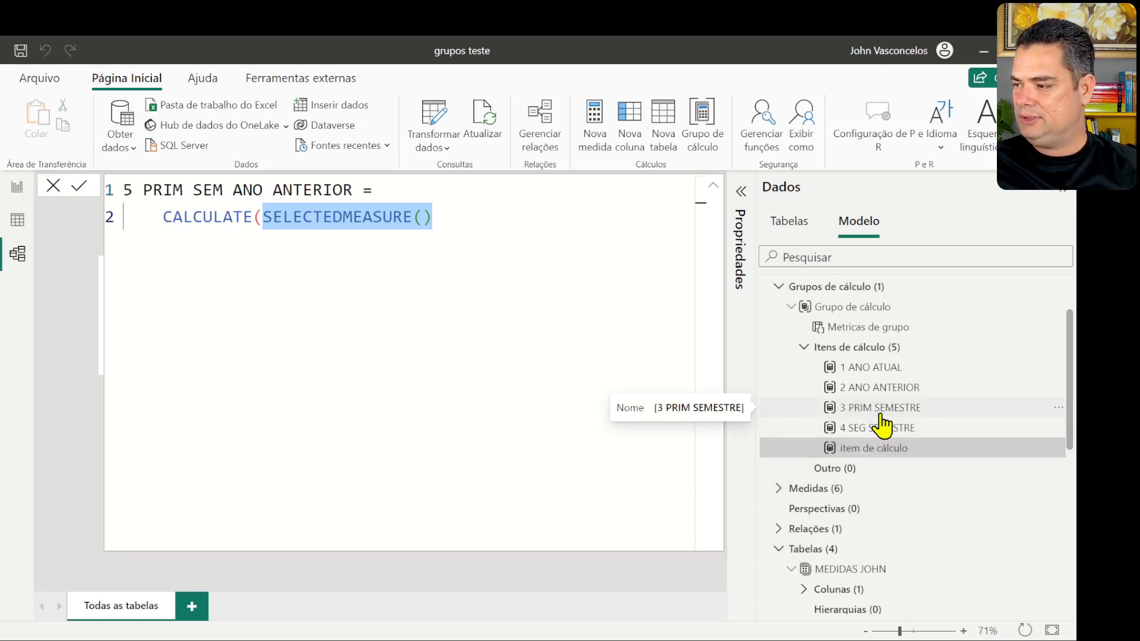
text(3)
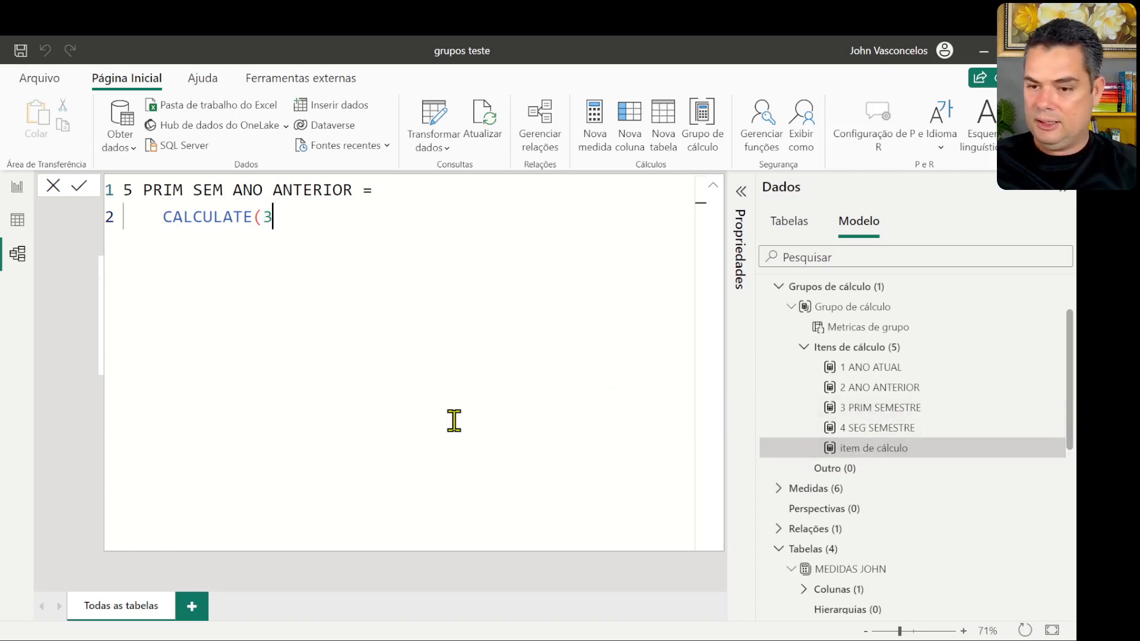
key(BackSpace)
text([)
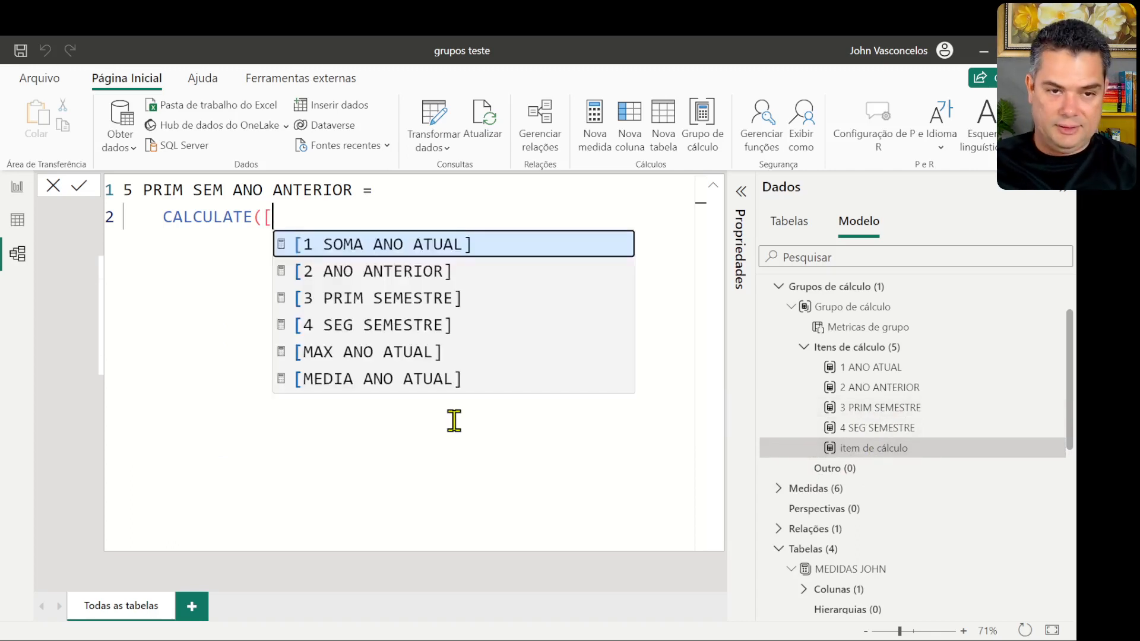
key(Down)
key(Down)
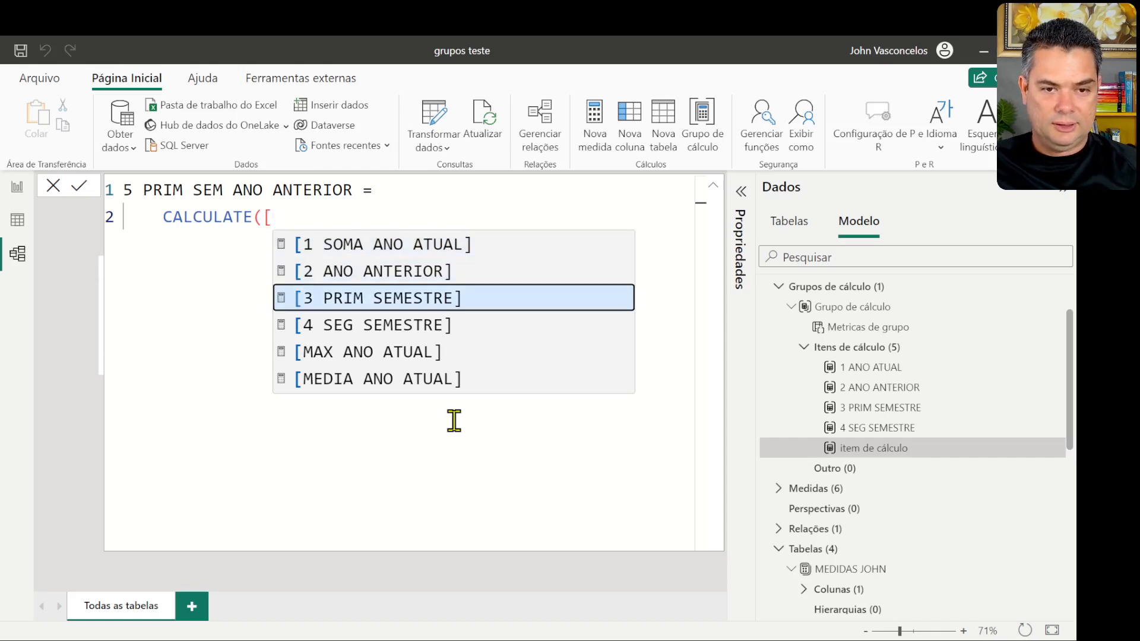
key(Tab)
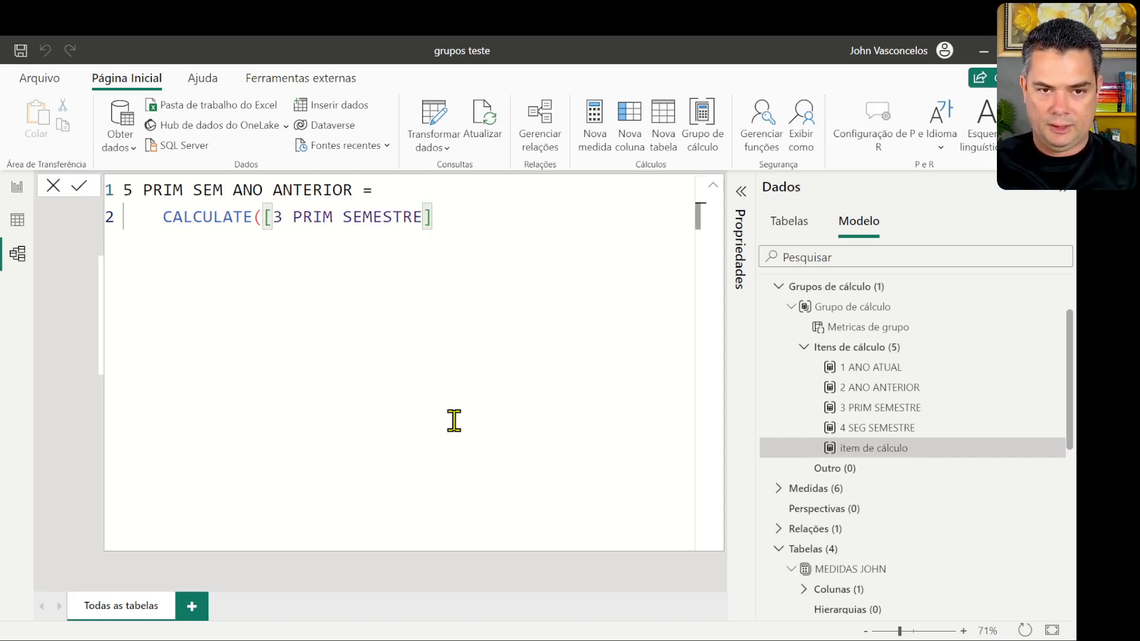
- Add the filter SAMEPERIODLASTYEAR(d_calendario[Date]) to the CALCULATE formula, close it and commit the item
text(, SAME)
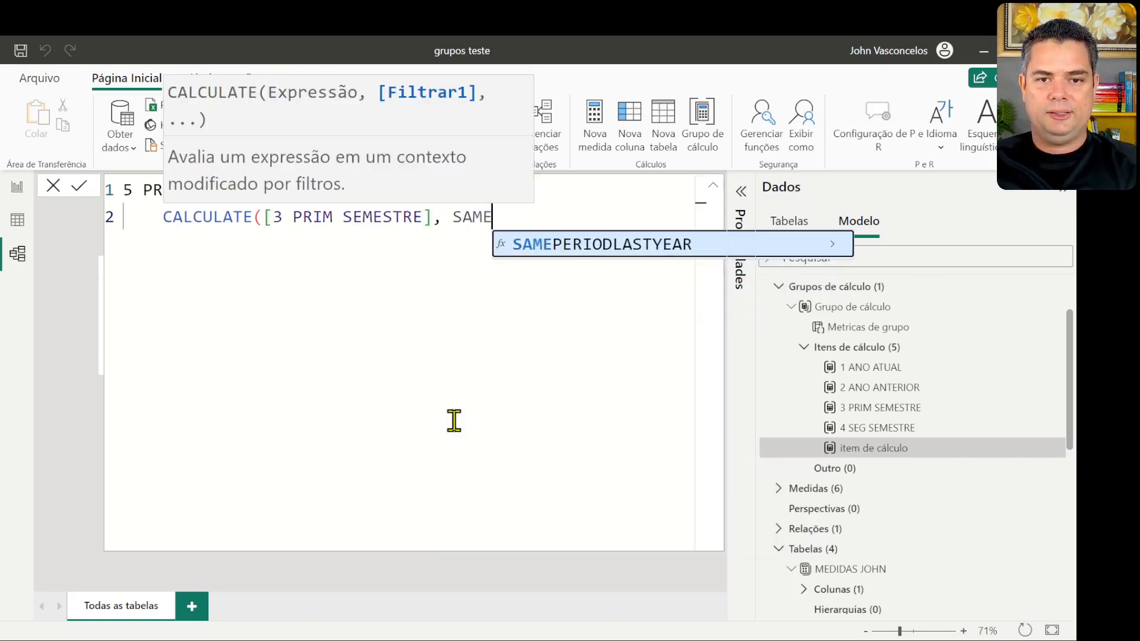
key(Tab)
text(D_CA)
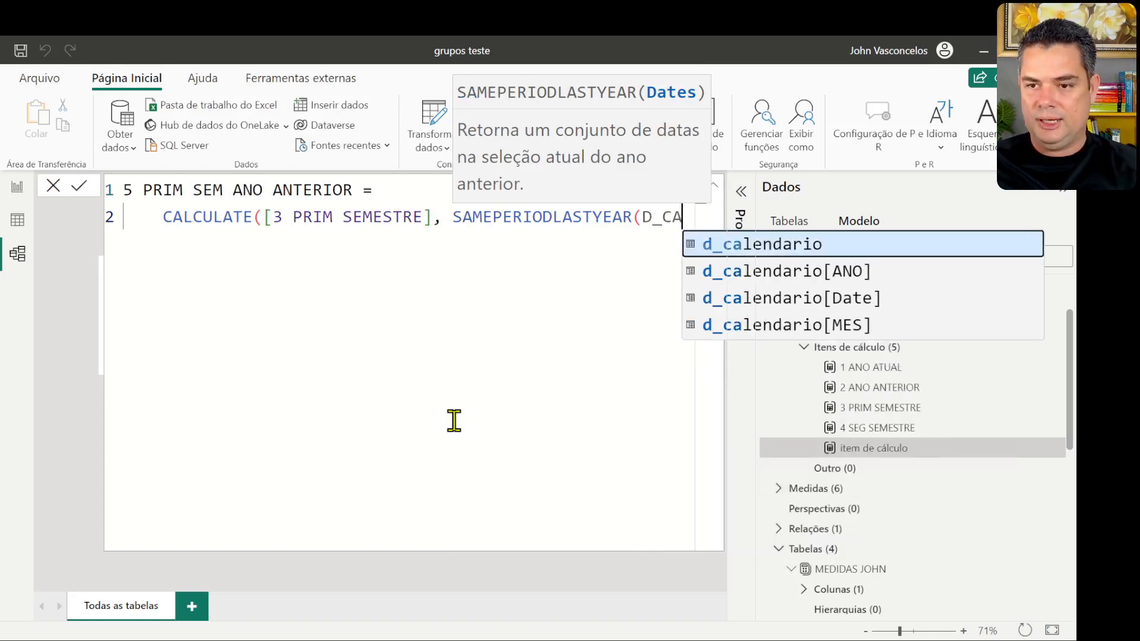
key(Down)
key(Down)
key(Tab)
text())
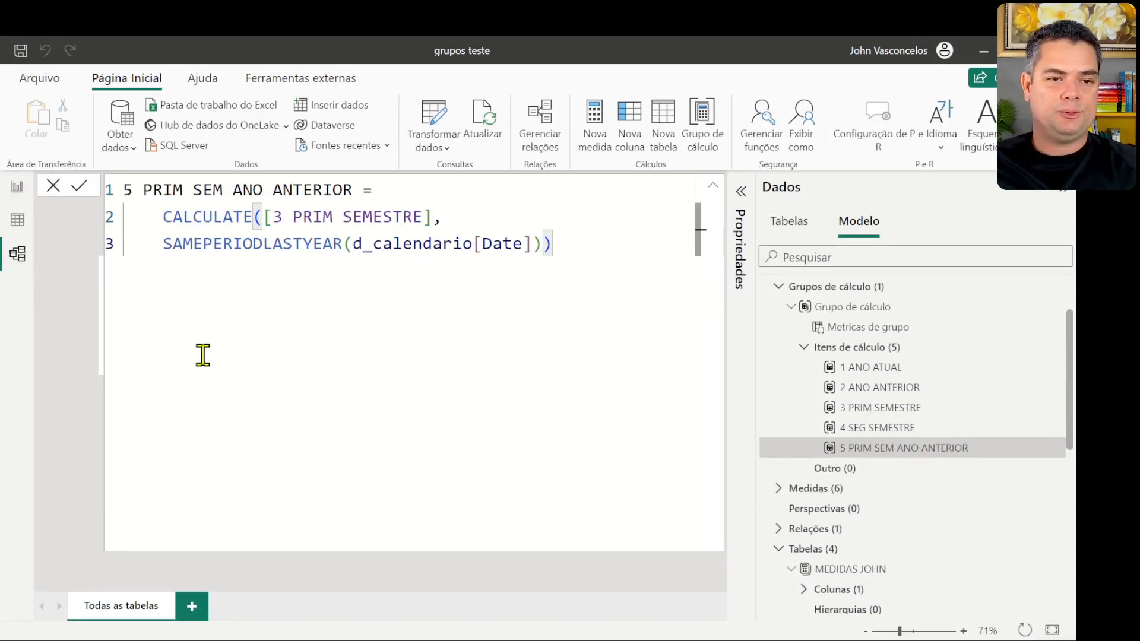
- Examine the 5 PRIM SEM ANO ANTERIOR column in the report matrix and check which measure feeds its values
click(19, 194)
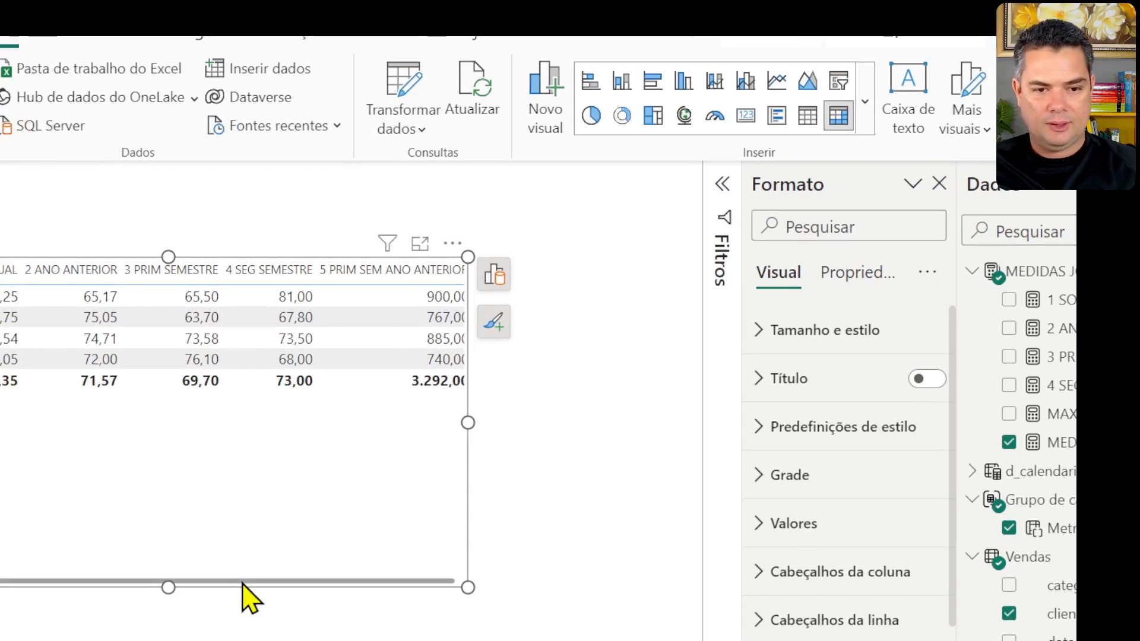
drag(321, 467, 354, 467)
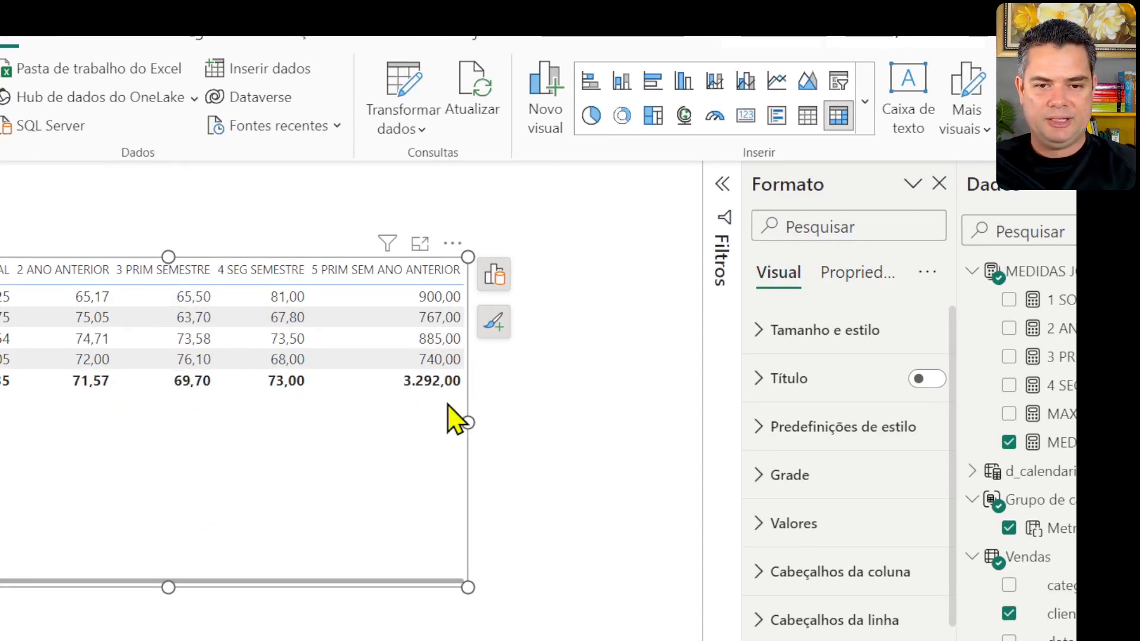
click(493, 277)
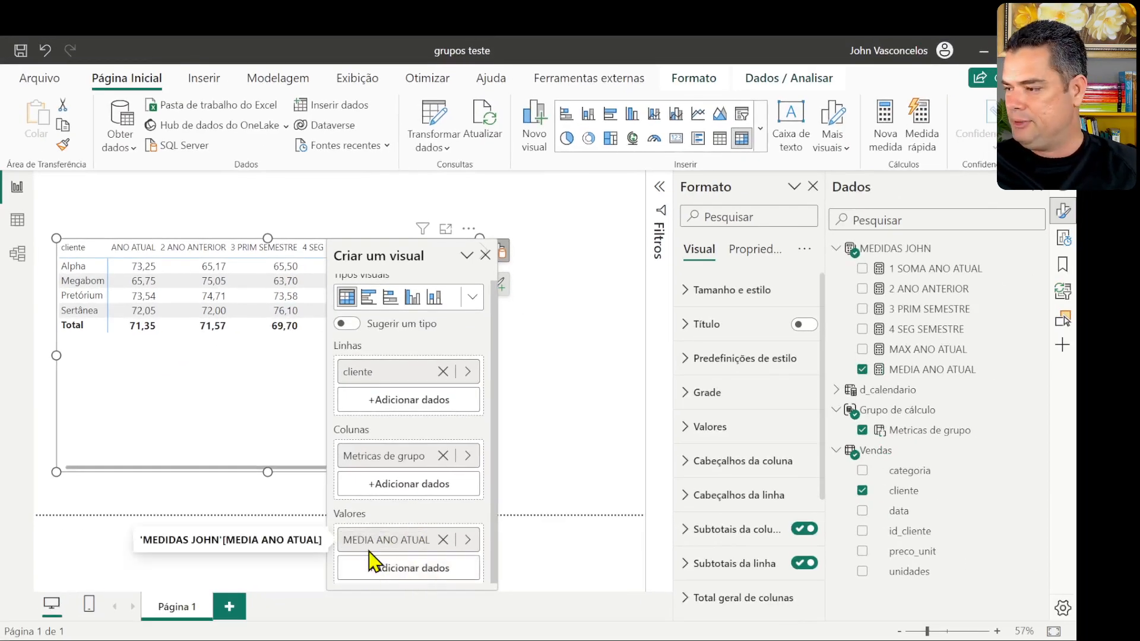
click(484, 255)
- Replace [3 PRIM SEMESTRE] with SELECTEDMEASURE() in the CALCULATE formula of the calculation item 5 PRIM SEM ANO ANTERIOR
click(17, 254)
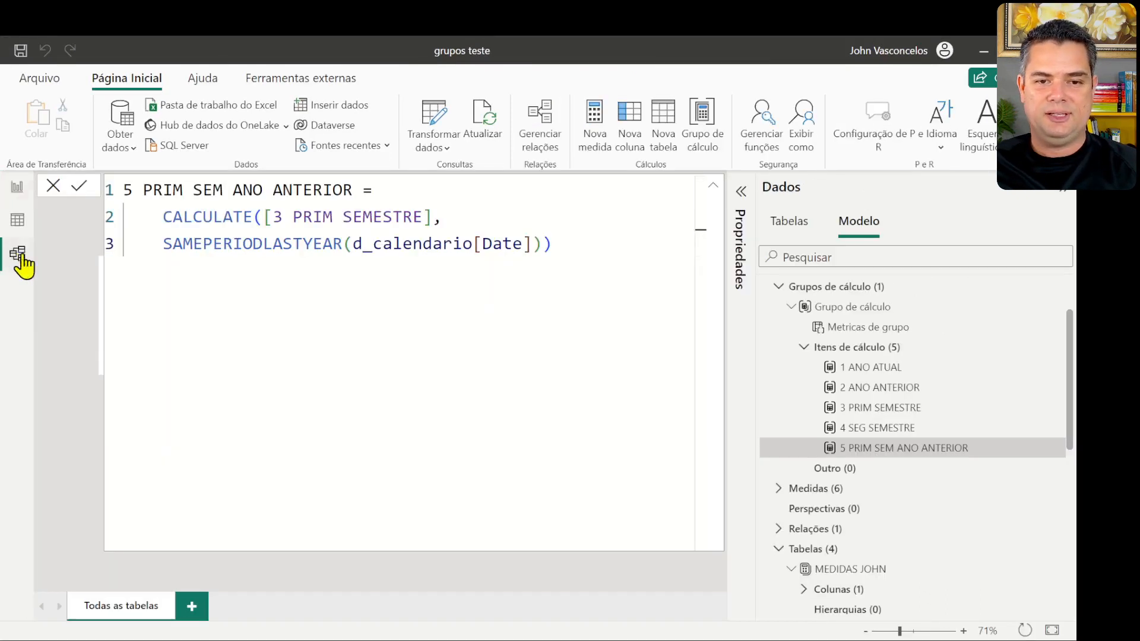
click(451, 228)
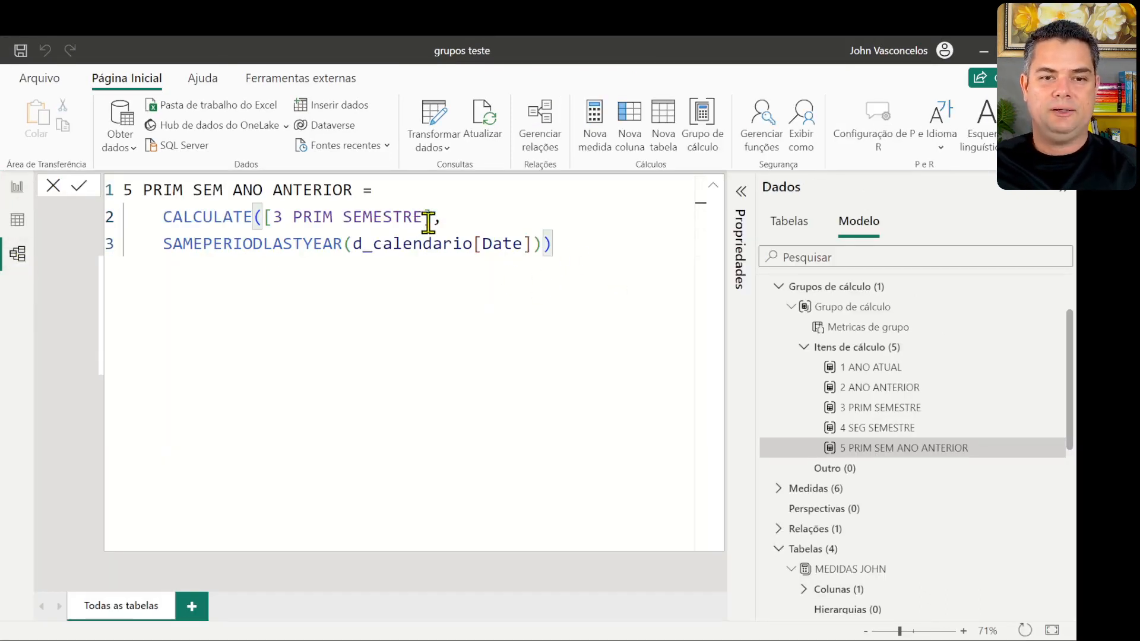
drag(432, 217, 261, 218)
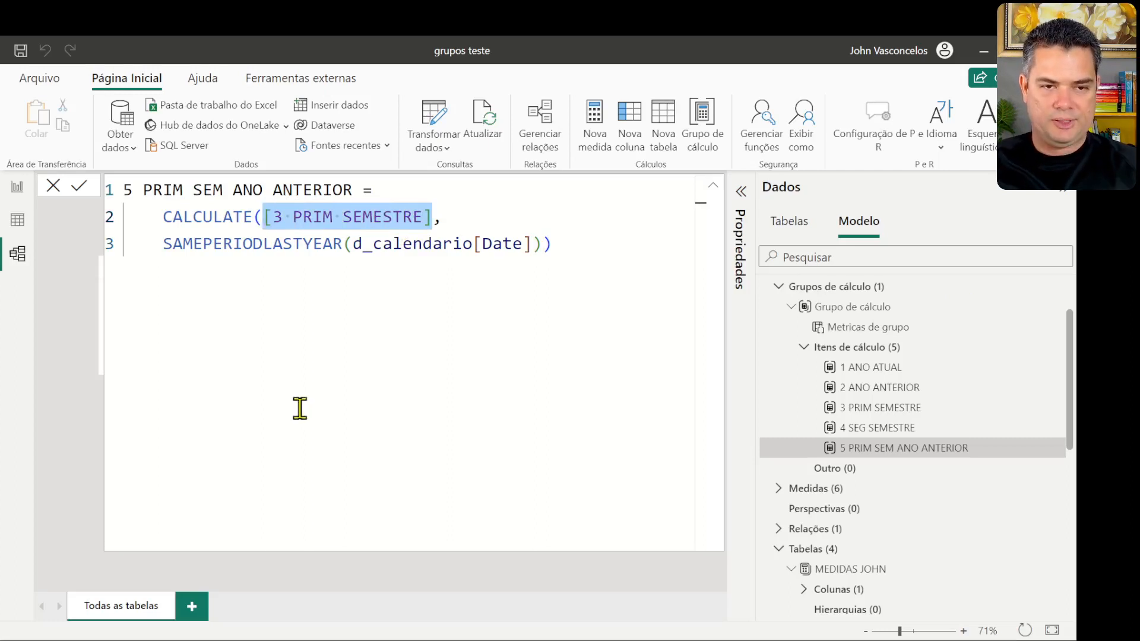
text(SELE)
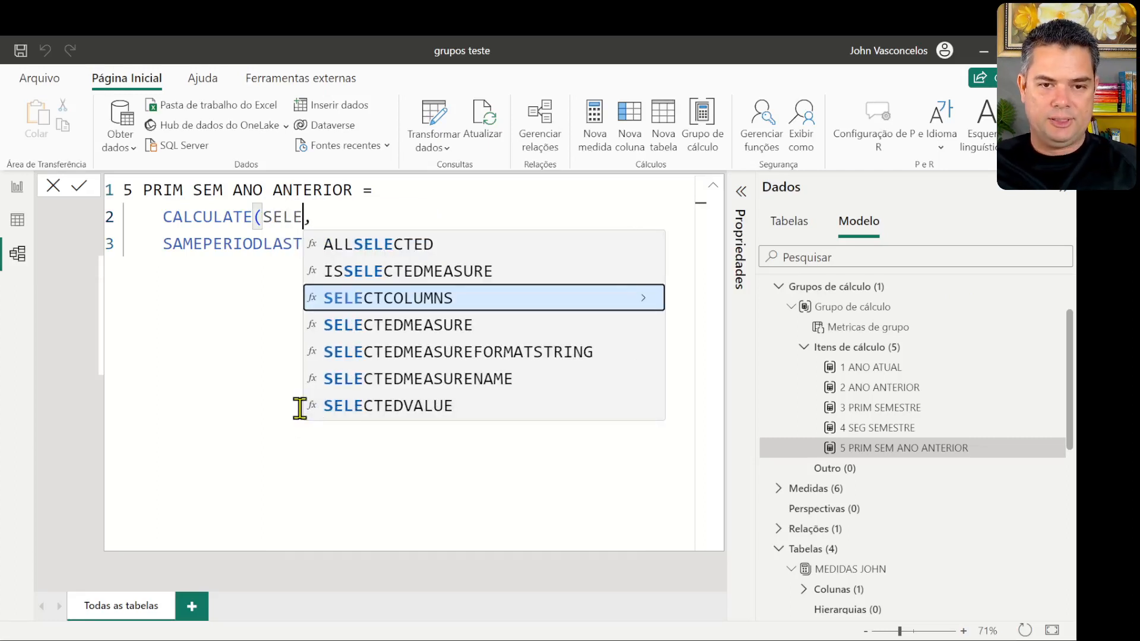
key(Down)
key(Tab)
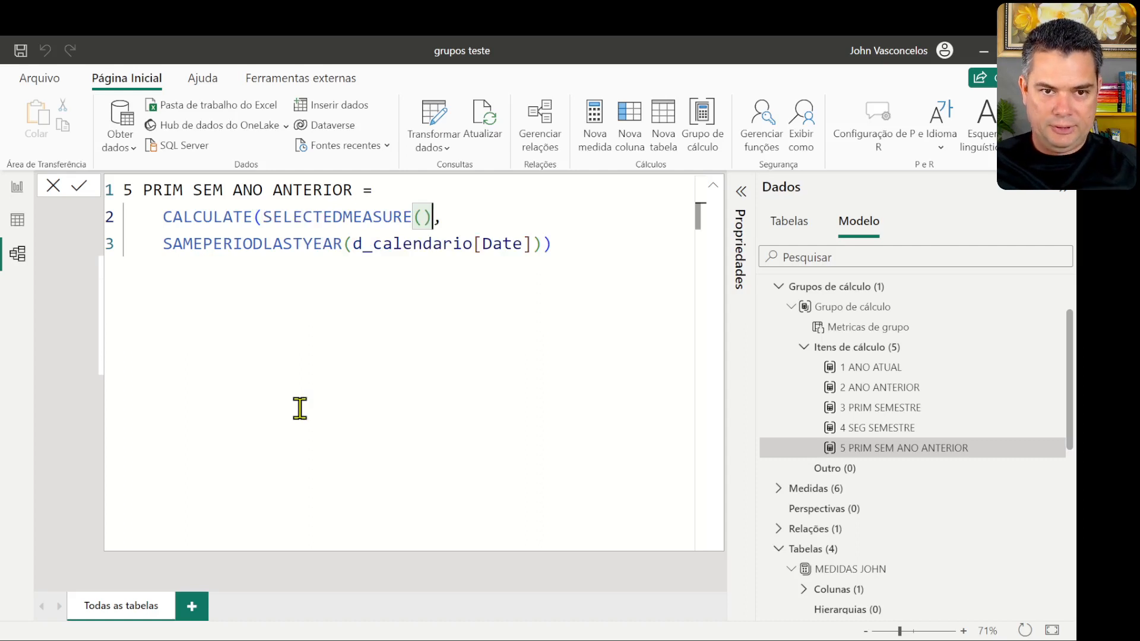
- Add a comma after the SAMEPERIODLASTYEAR filter, put CALCULATE's closing parenthesis on a new fourth line, and try to commit the formula
click(543, 243)
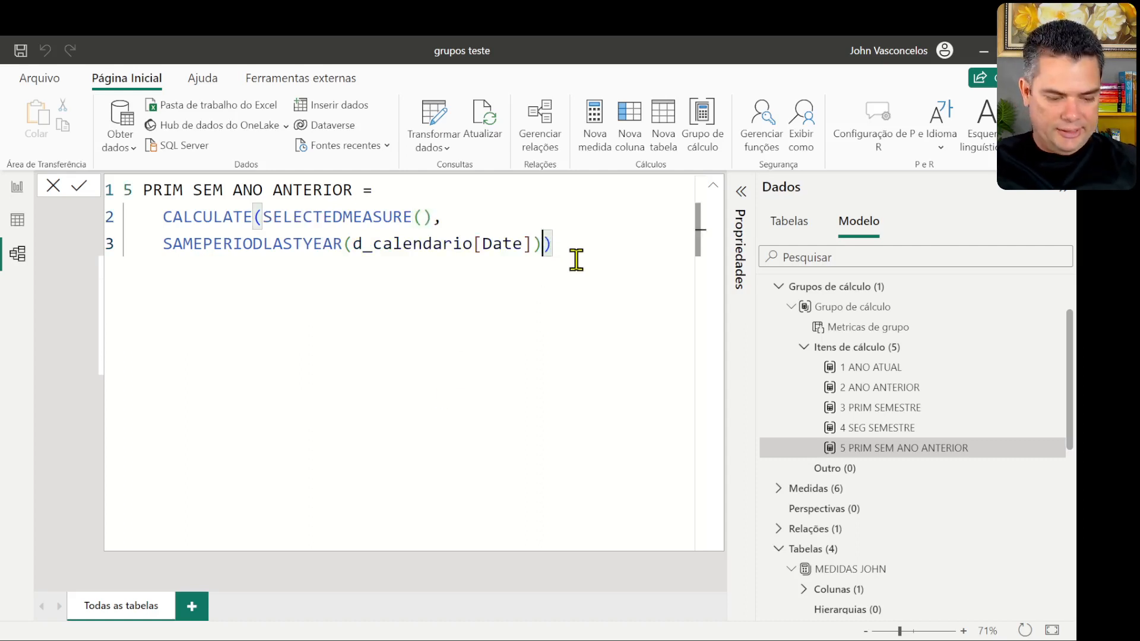
text(,)
key(shift+Return)
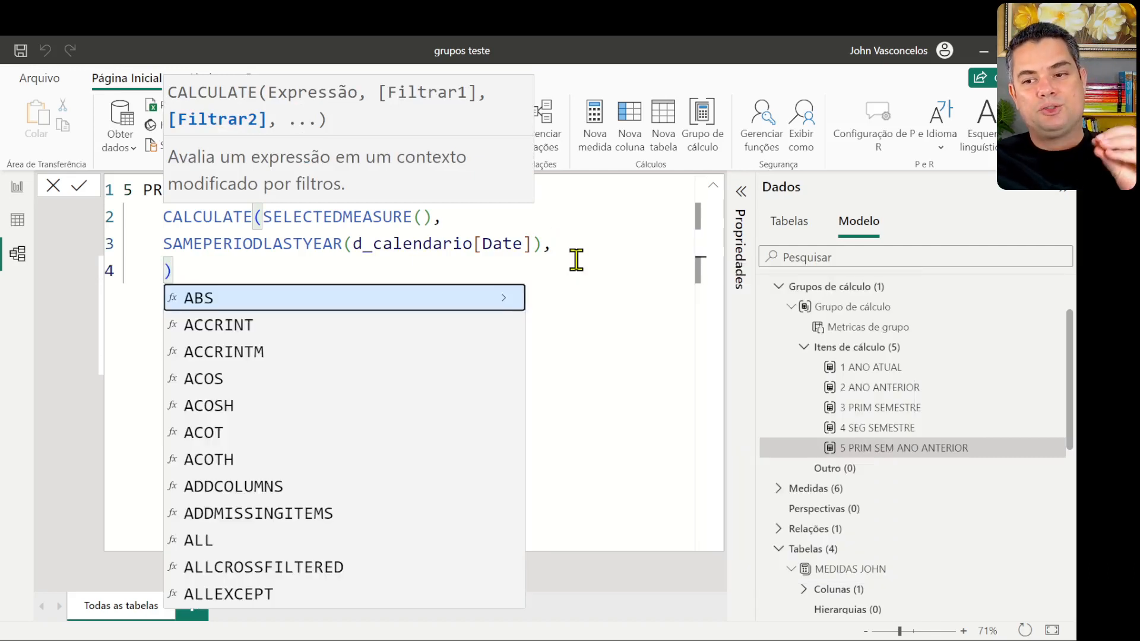
click(511, 266)
key(Return)
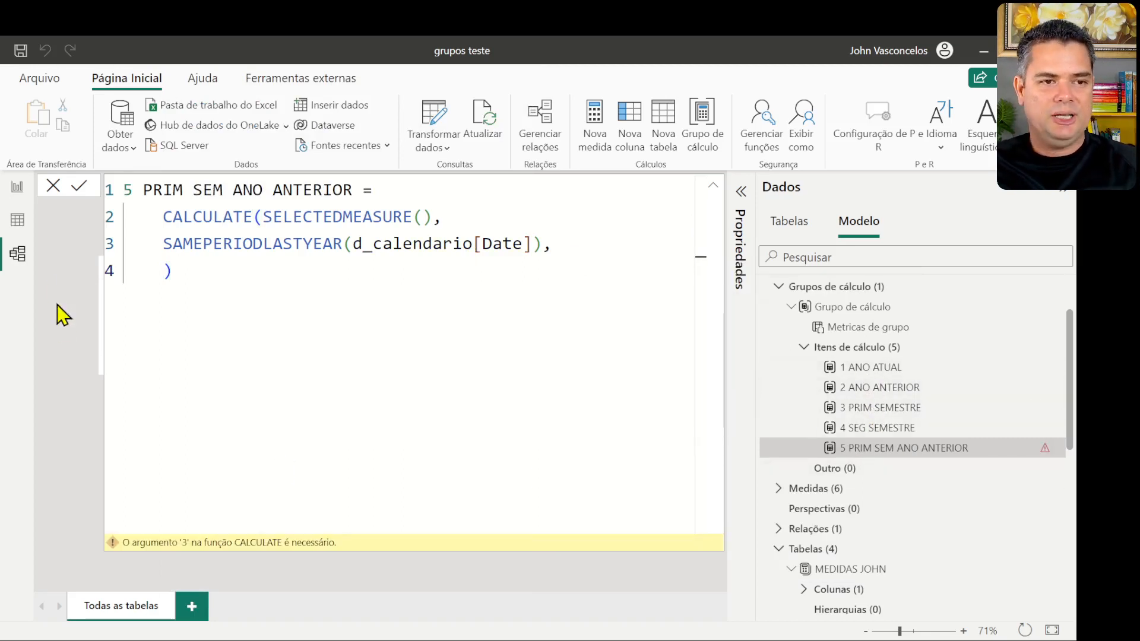
- Examine the rows of the Grupo de cálculo table for the exact item names in its Metricas de grupo column
click(18, 221)
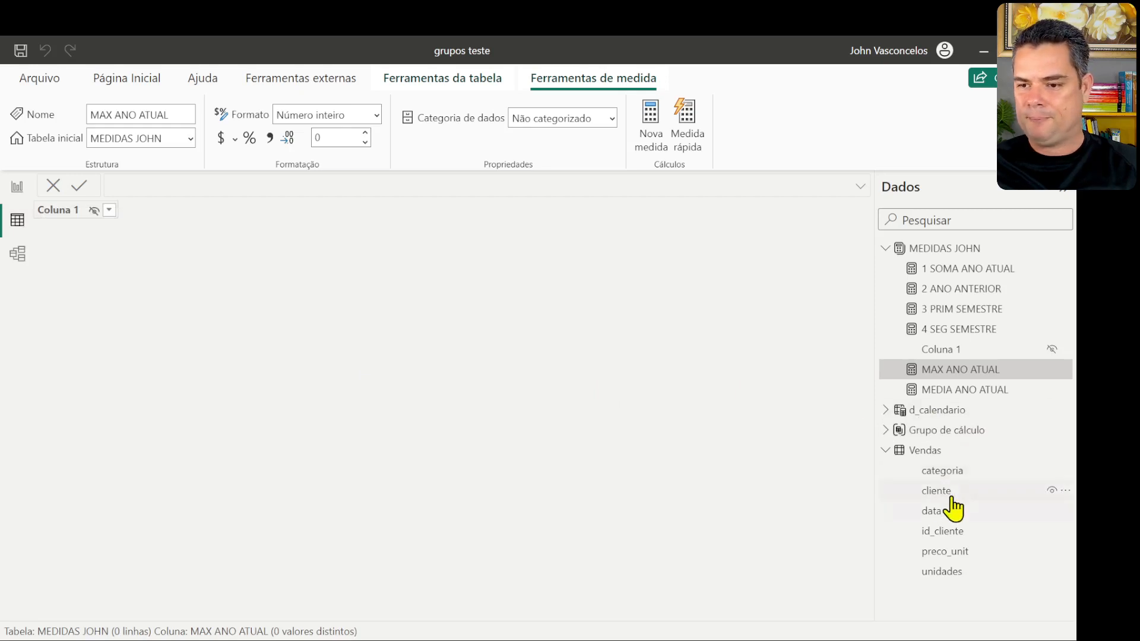
click(887, 248)
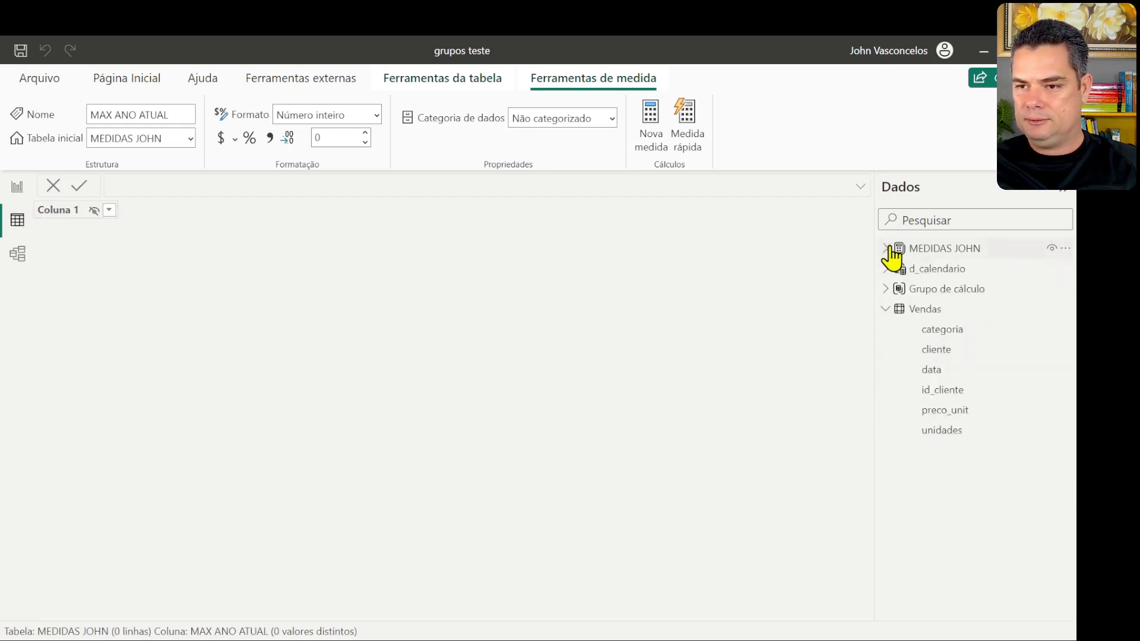
click(950, 291)
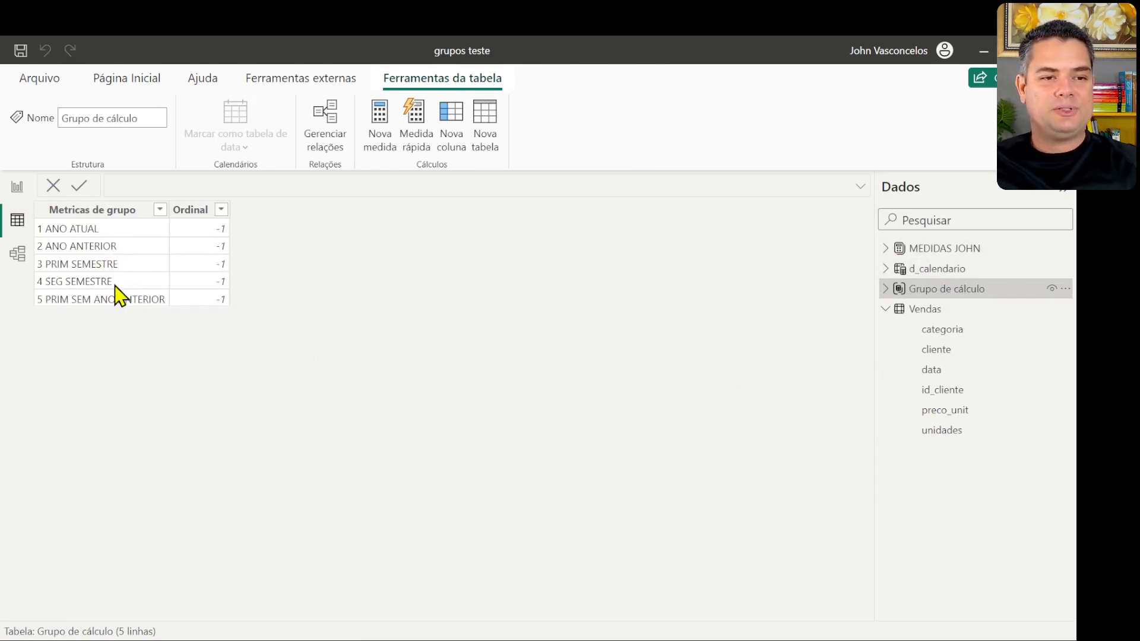
- Add the filter 'Grupo de cálculo'[Metricas de grupo]="3 PRIM SEMESTRE" as CALCULATE's last argument in the model's item formula and commit it
click(17, 255)
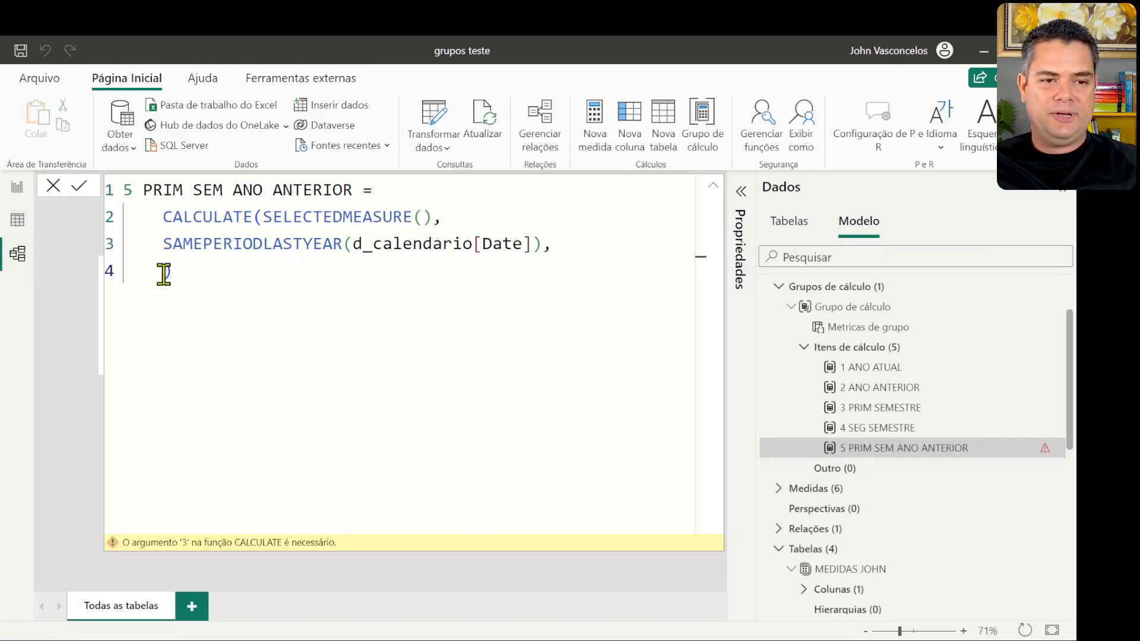
text())
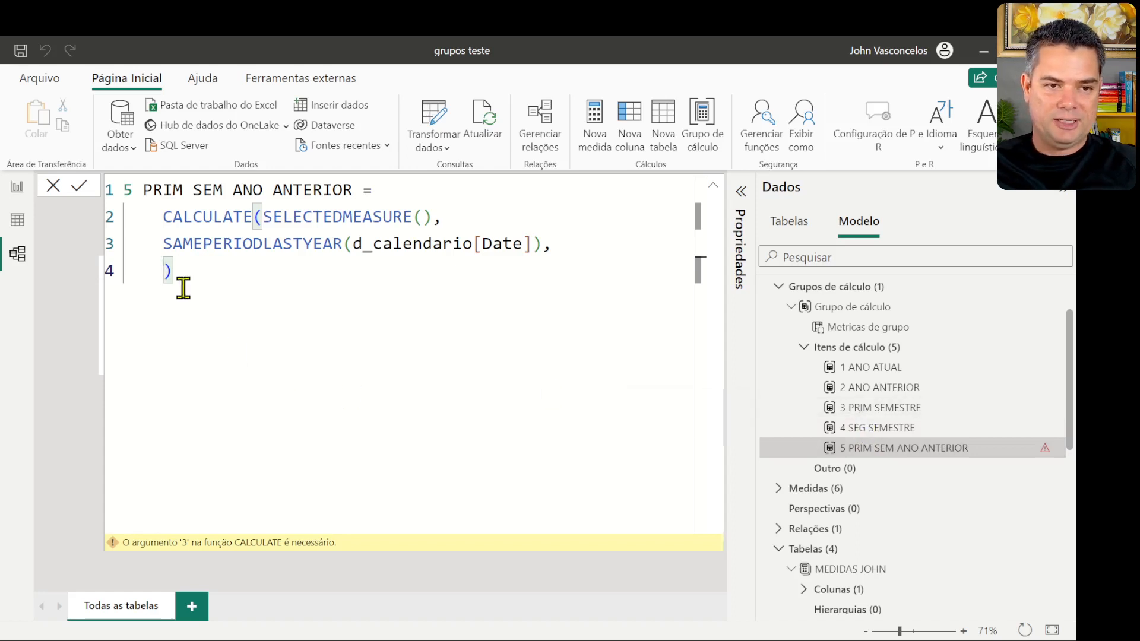
drag(262, 216, 433, 217)
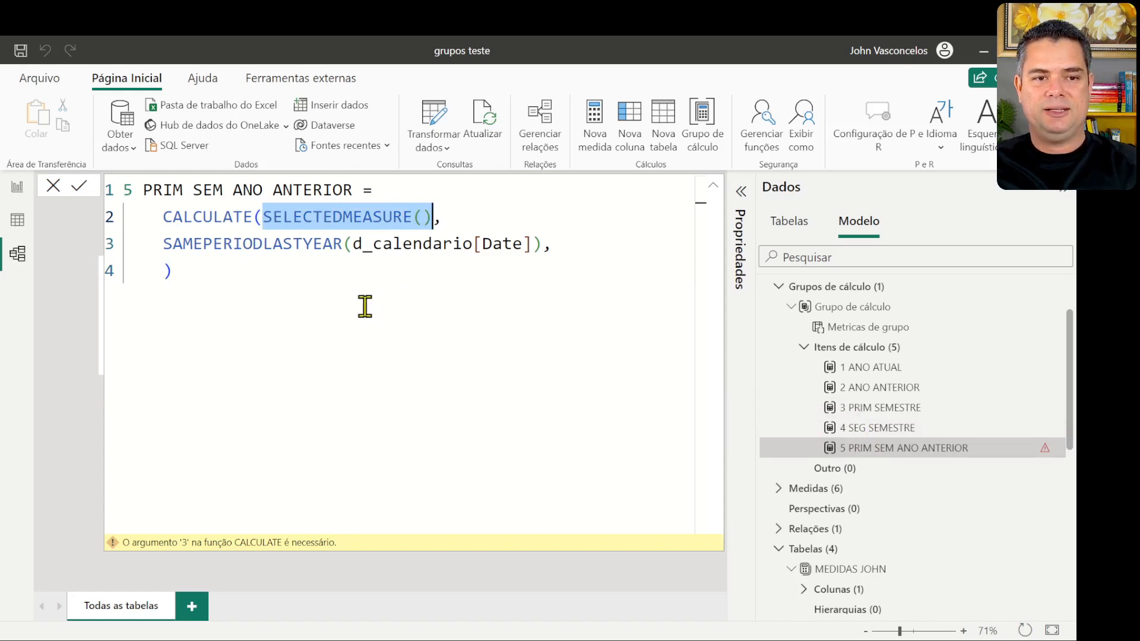
drag(163, 244, 545, 242)
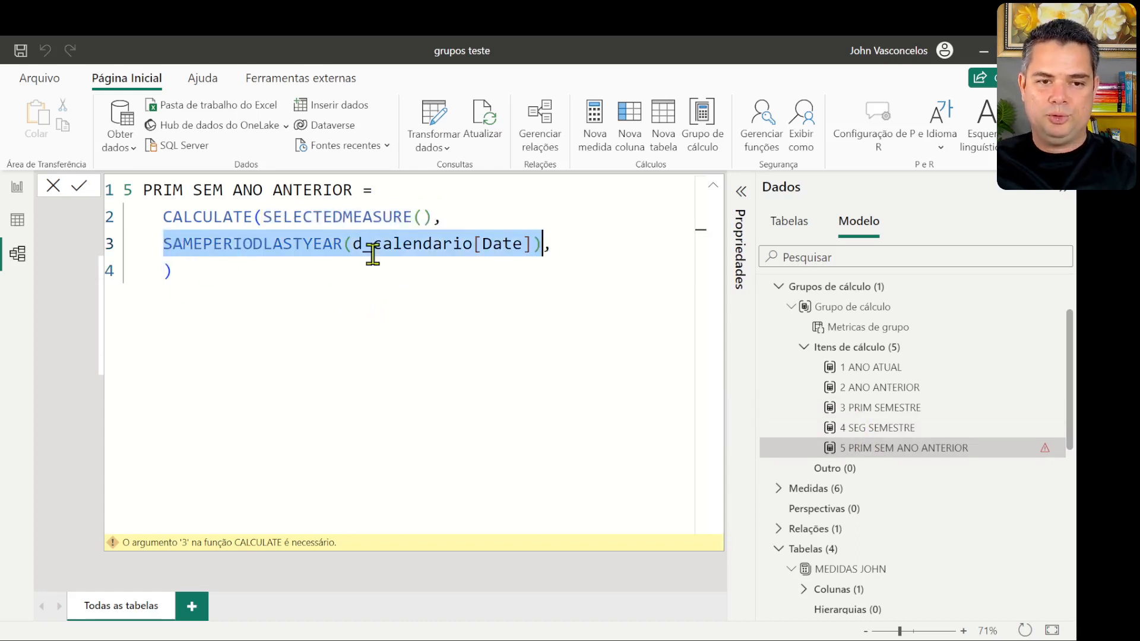
click(163, 271)
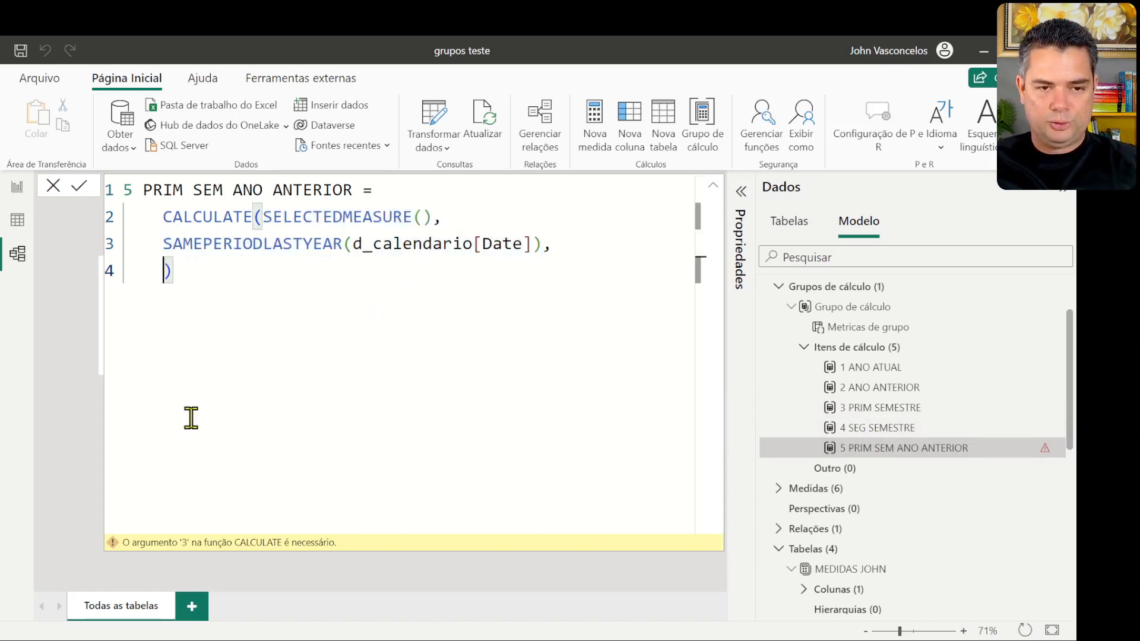
text(E)
key(BackSpace)
text(METR)
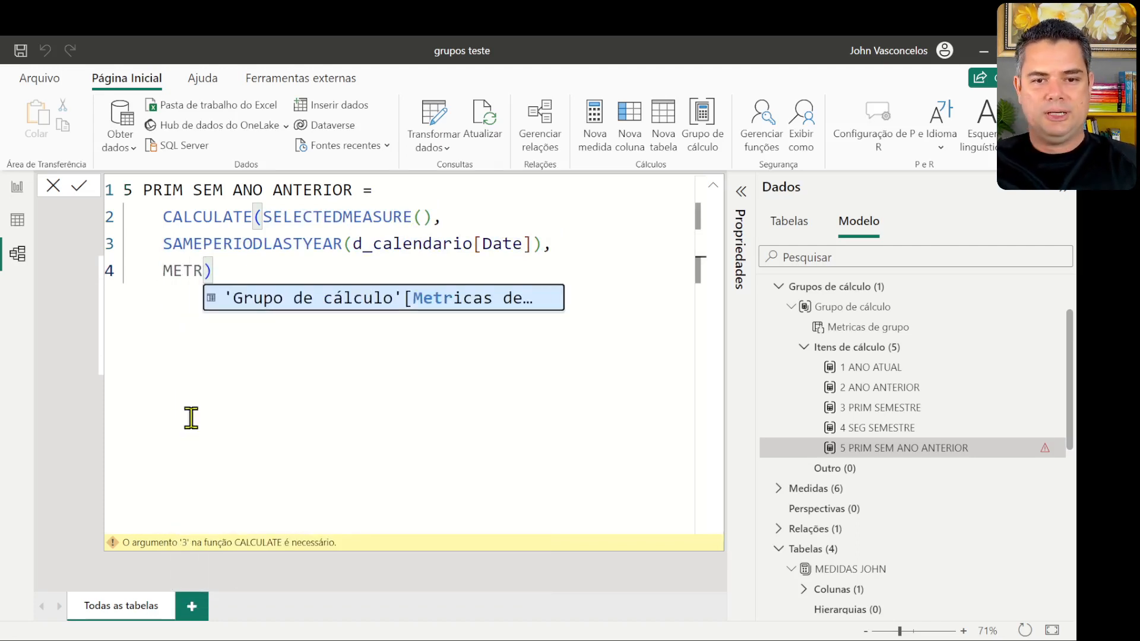
key(Tab)
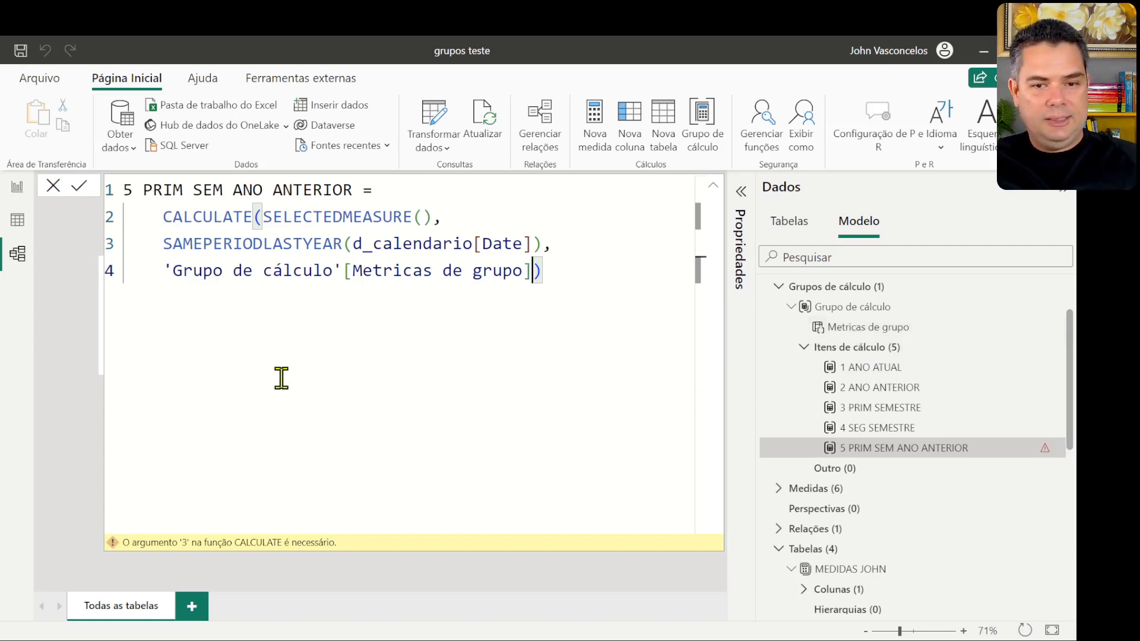
text(="3 PRIM SEMESTRE)
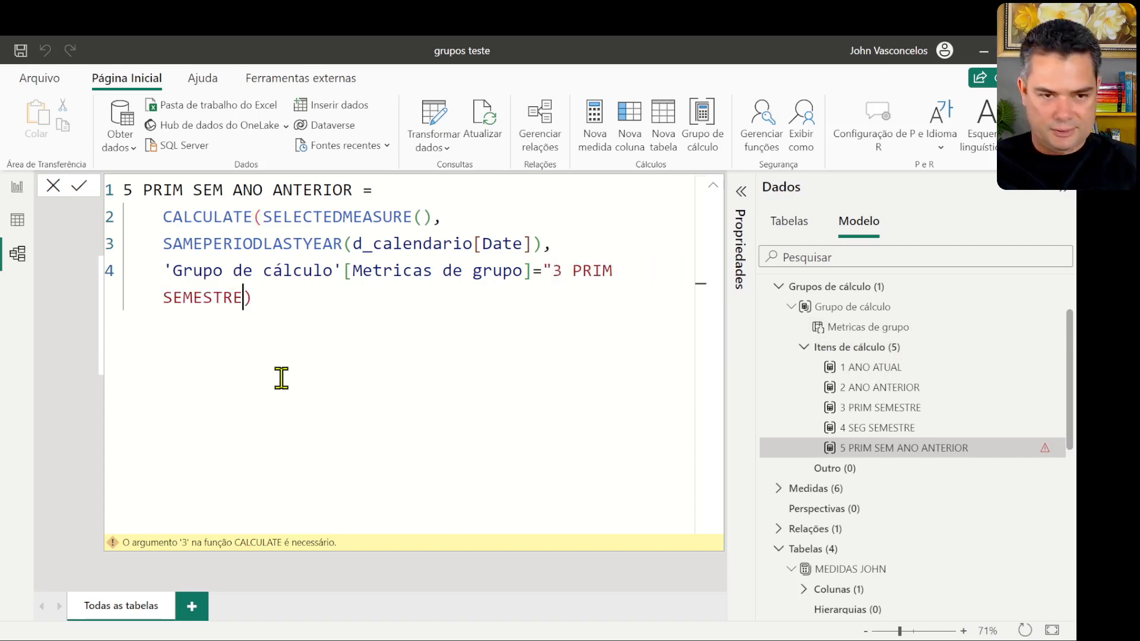
text(")
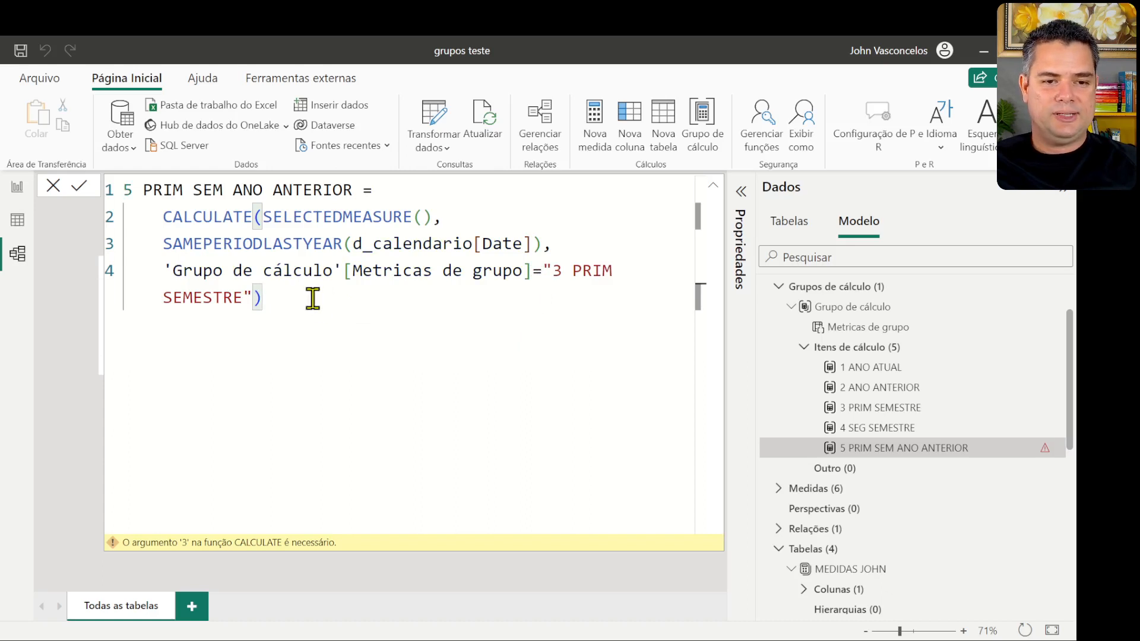
key(Return)
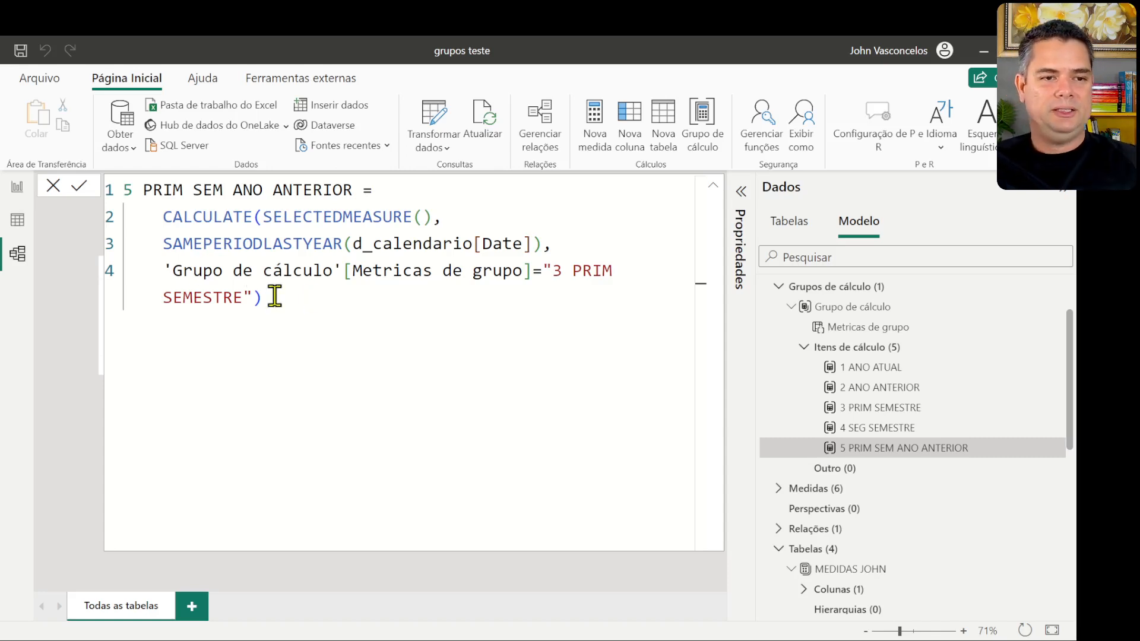
- Return to the report, check the matrix's field assignments, and move the matrix slightly higher on the page
drag(428, 217, 273, 219)
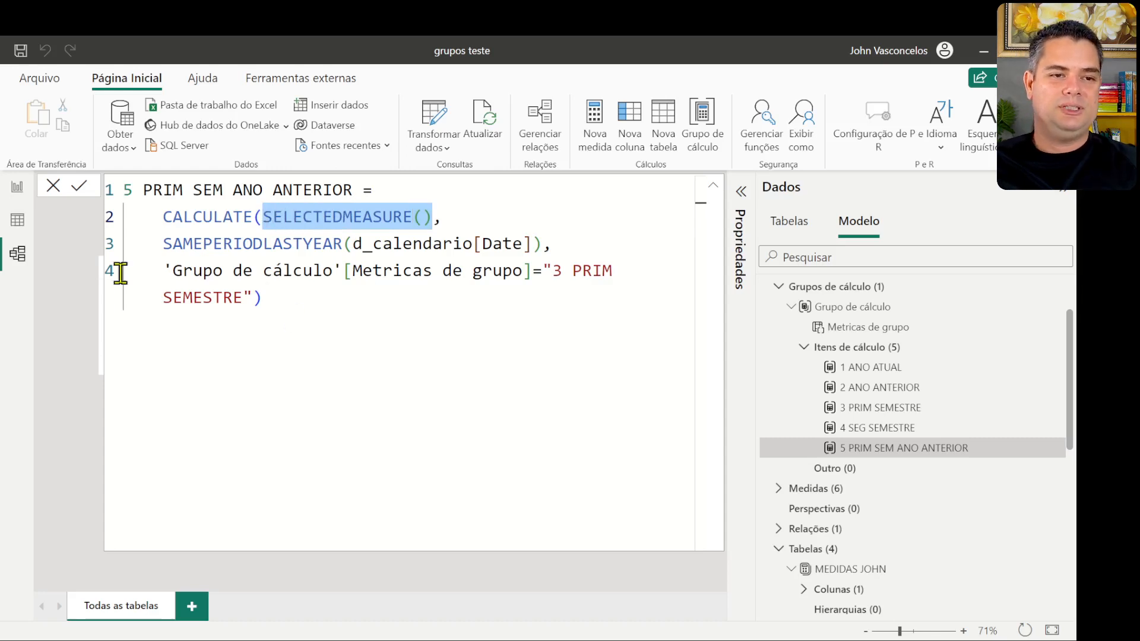
click(17, 187)
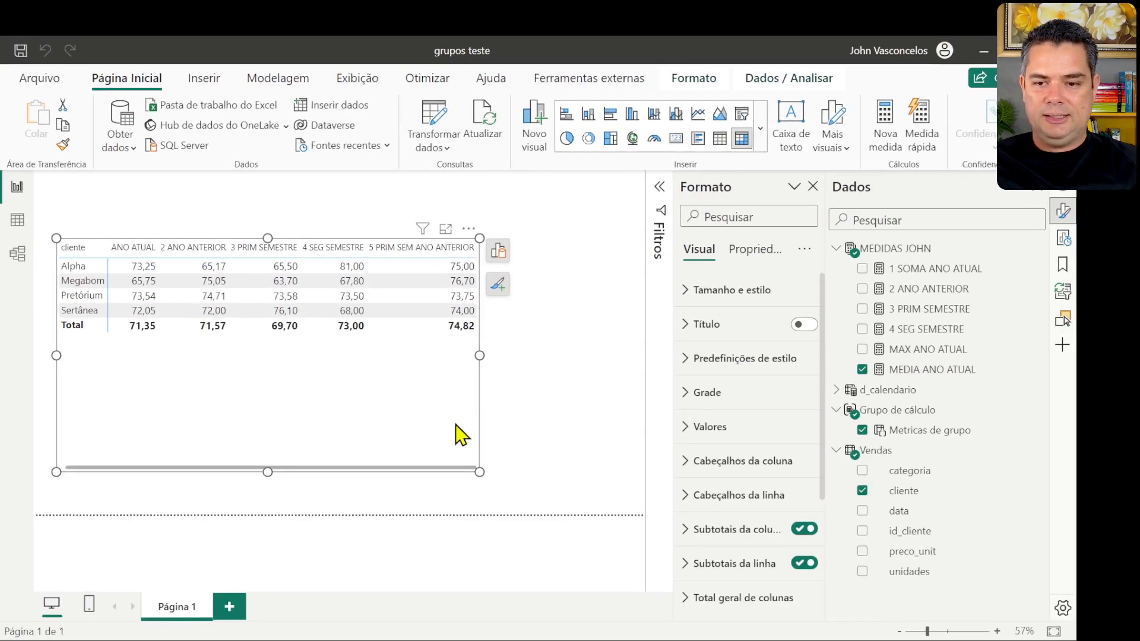
click(497, 250)
scroll(453, 509, down, 1)
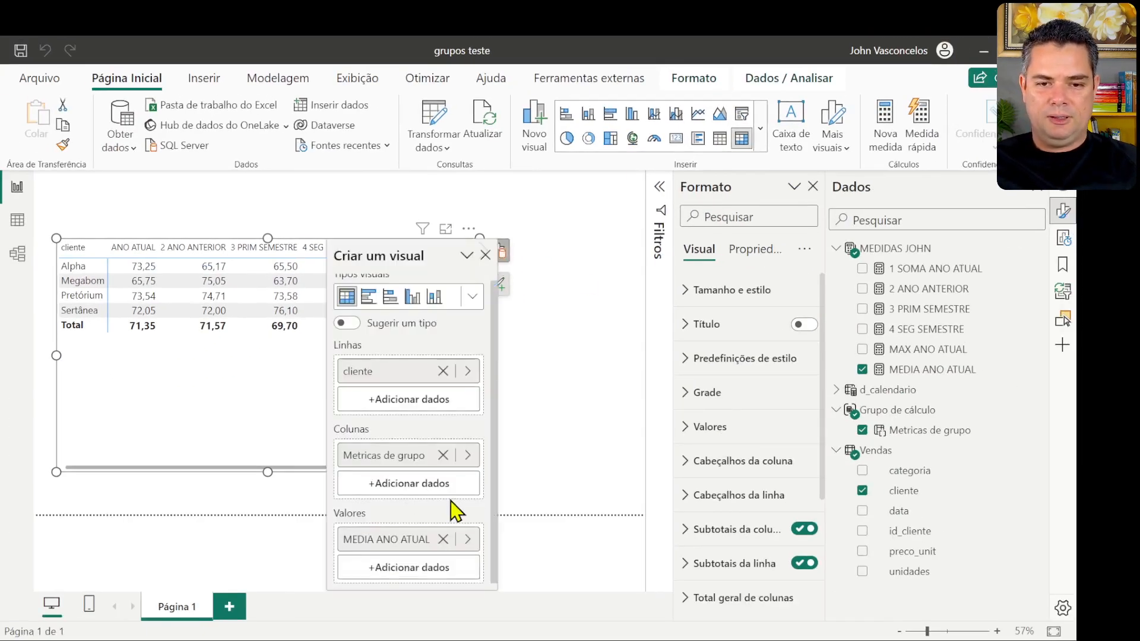
drag(245, 461, 254, 420)
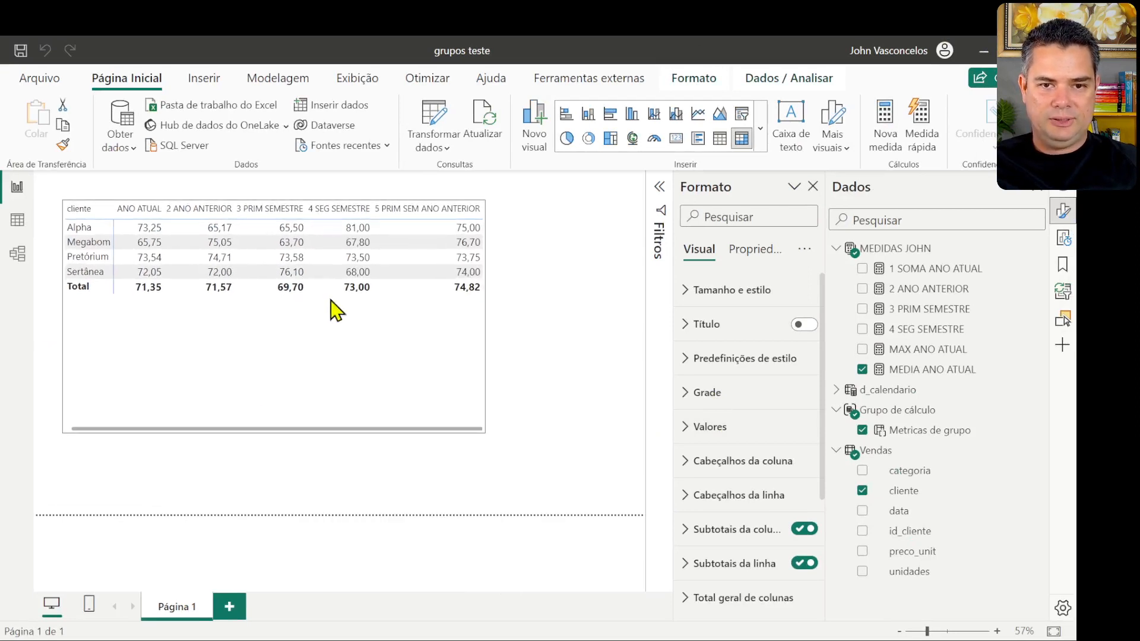
- Swap the matrix's value field to MAX ANO ATUAL and back to MEDIA ANO ATUAL to compare the calculation items
click(452, 505)
drag(929, 350, 416, 516)
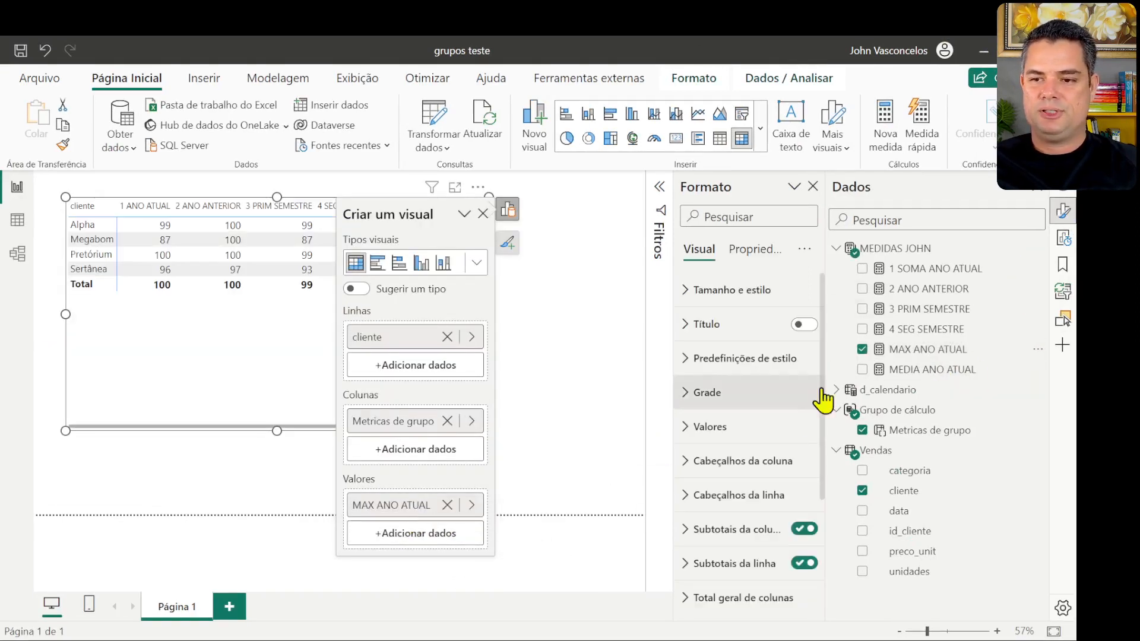
click(447, 505)
drag(852, 363, 441, 534)
click(158, 475)
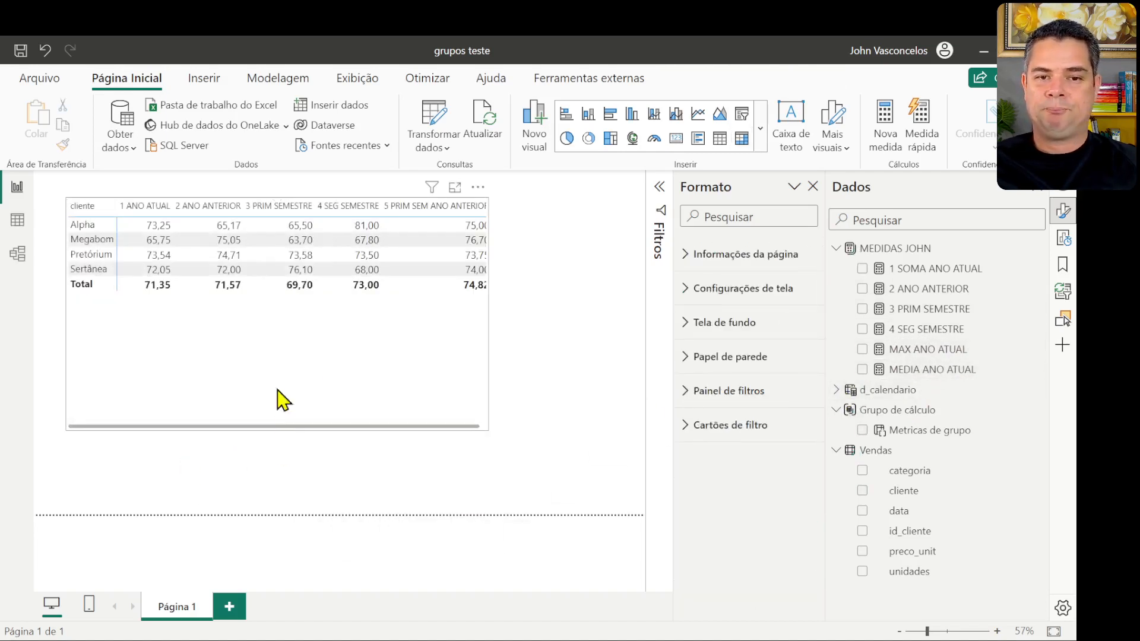
- Widen the matrix beyond the full 5 PRIM SEM ANO ANTERIOR column and reduce its height to just below the Total row
click(491, 312)
drag(490, 313, 565, 324)
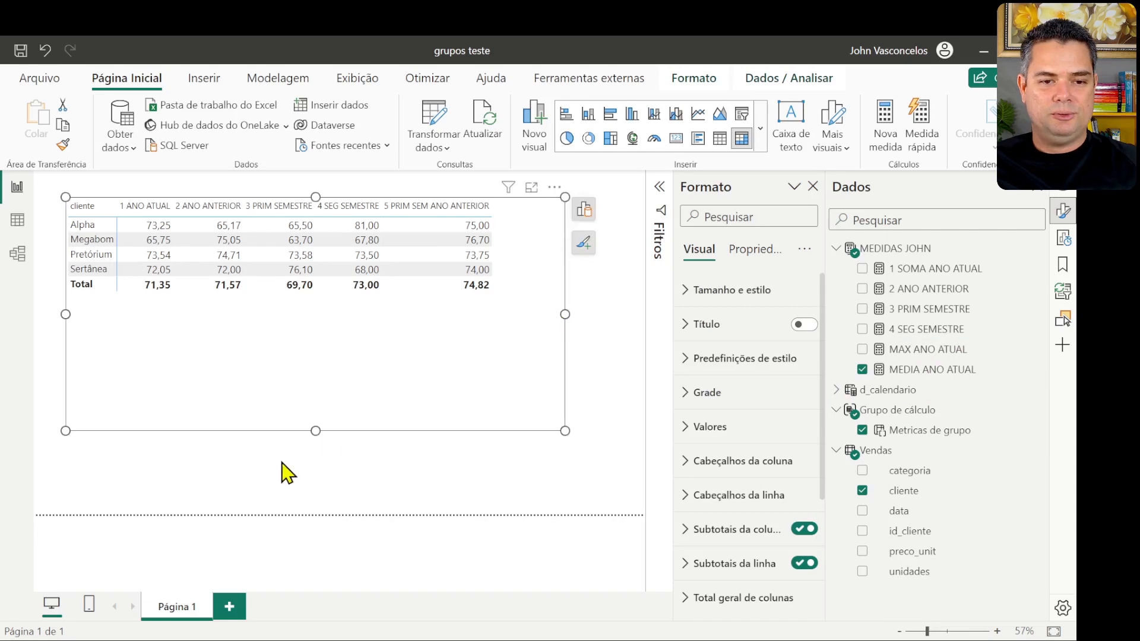
drag(318, 433, 311, 308)
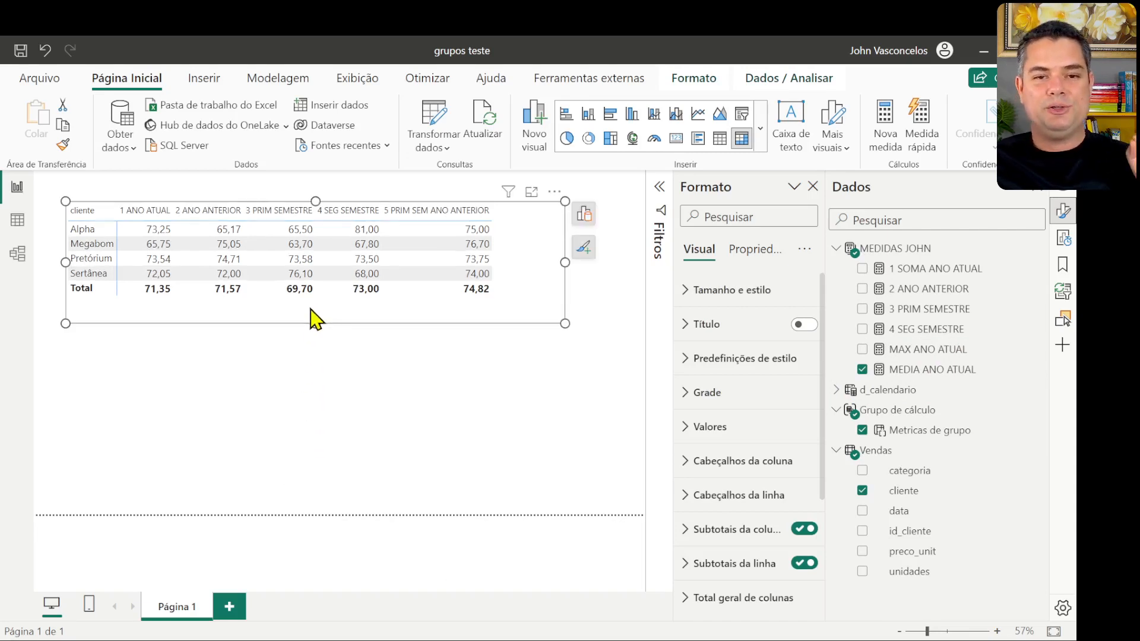
- Replace the matrix's value field with 1 SOMA ANO ATUAL, and after that with MAX ANO ATUAL
click(586, 215)
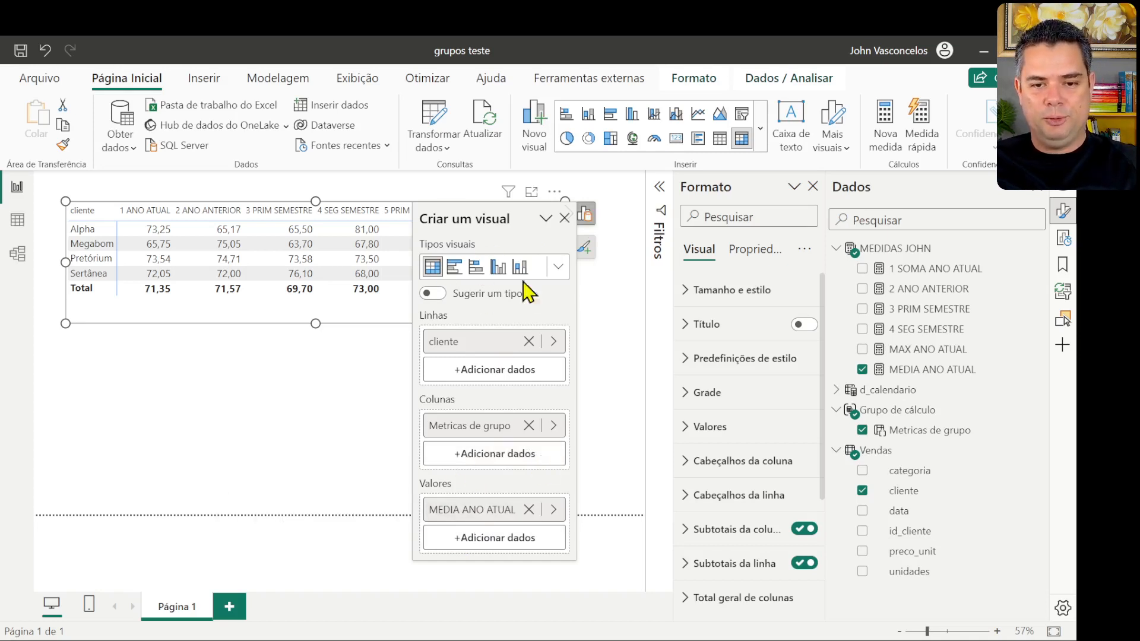
click(529, 511)
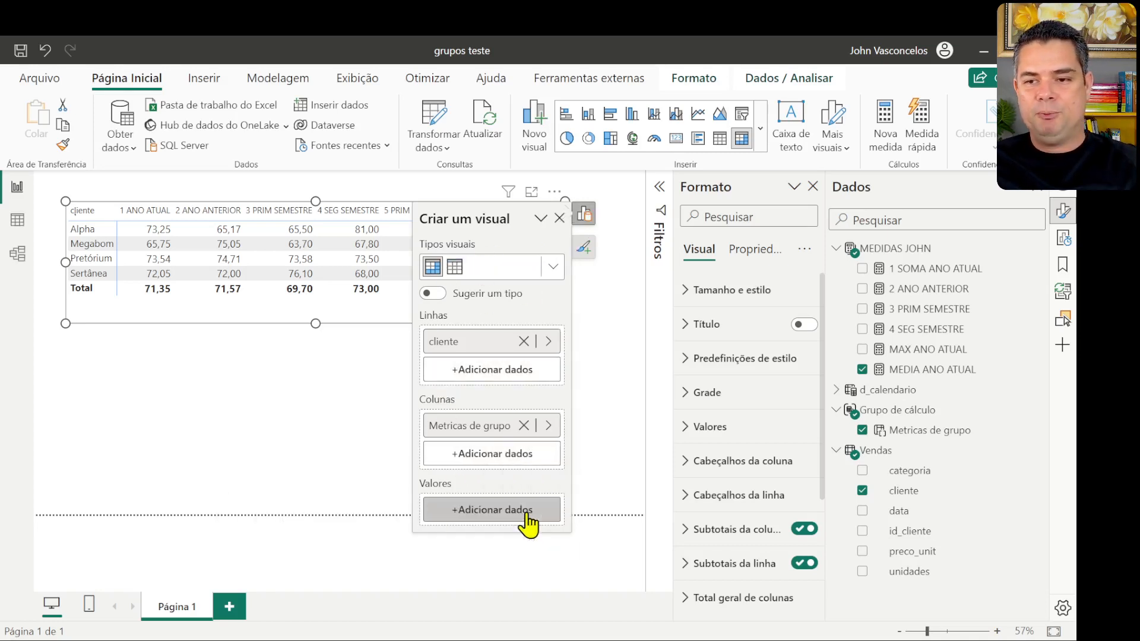
drag(914, 268, 500, 518)
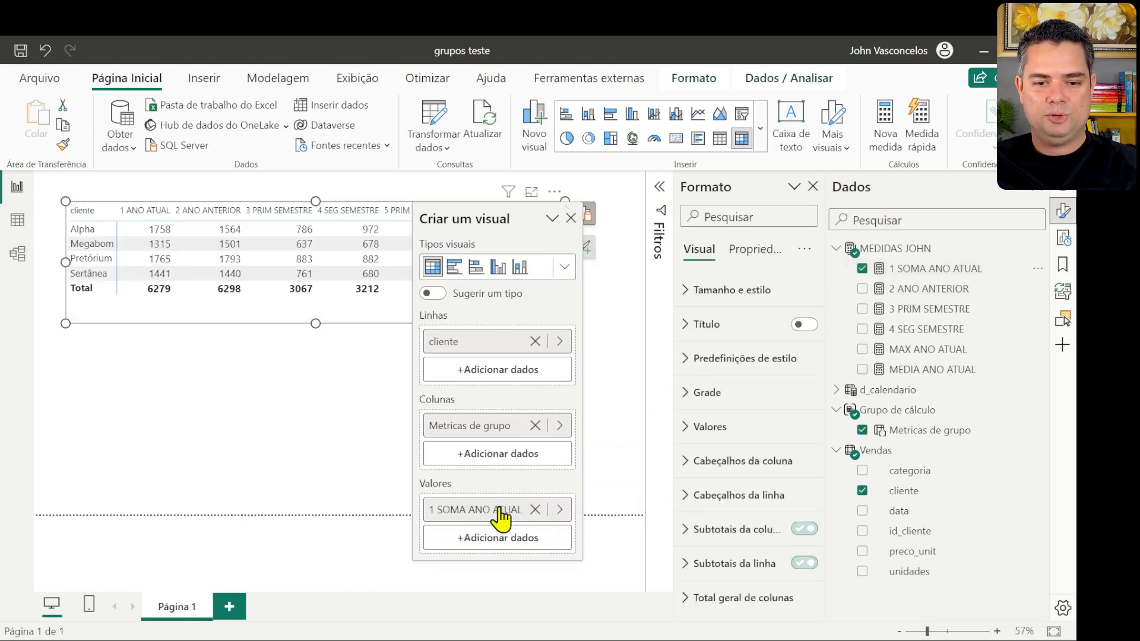
click(535, 510)
drag(908, 355, 524, 511)
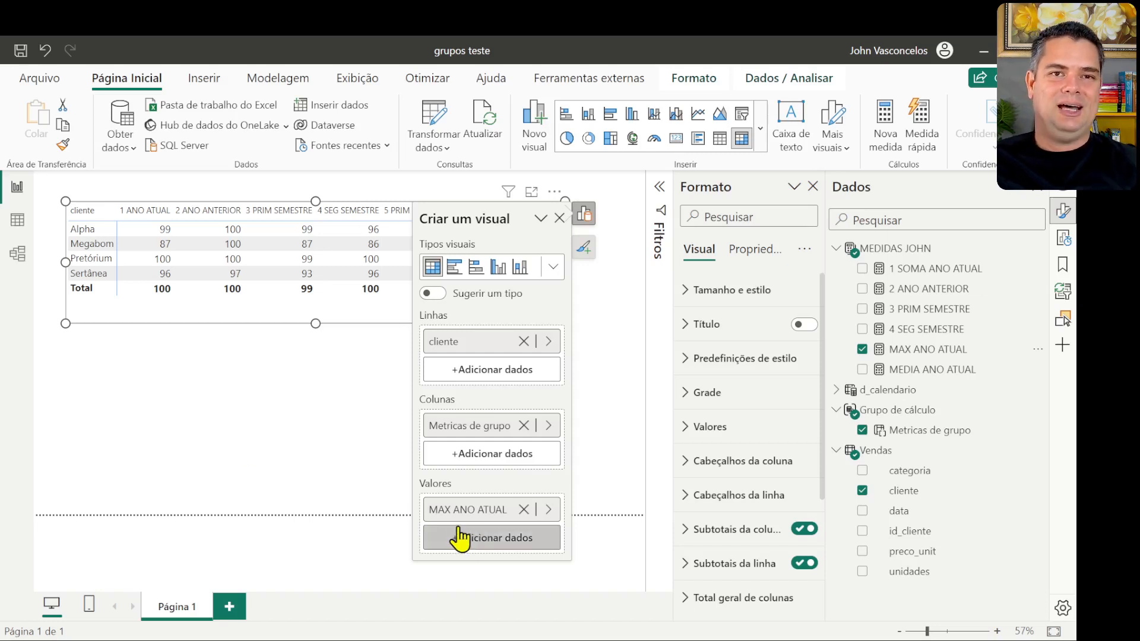
- Narrow the matrix to just past the 5 PRIM SEM ANO ANTERIOR column, deselect it and show the modelling commands
click(308, 397)
click(525, 279)
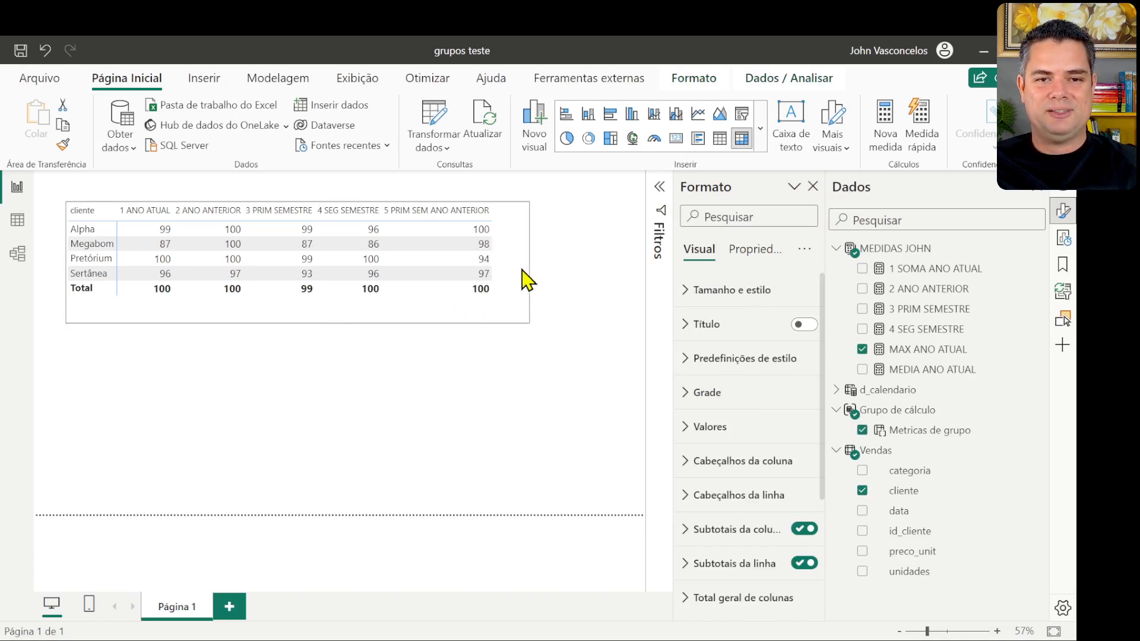
click(271, 433)
click(299, 87)
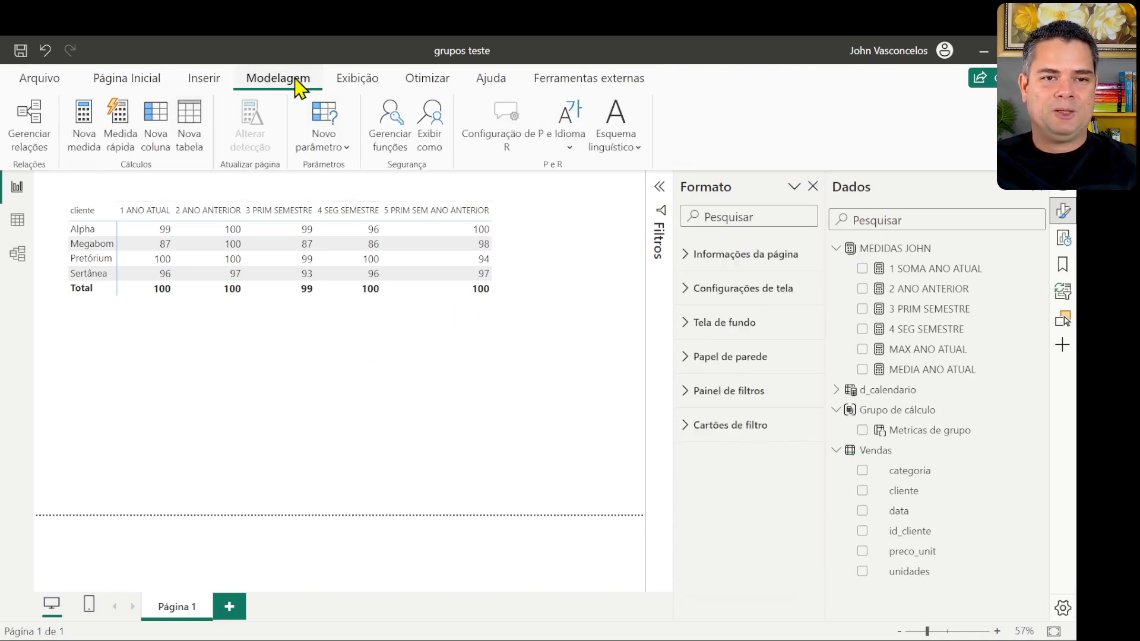
- Create a field parameter named Medida Mae from 1 SOMA ANO ATUAL, MAX ANO ATUAL and MEDIA ANO ATUAL, with its slicer added to this page
click(330, 145)
click(325, 205)
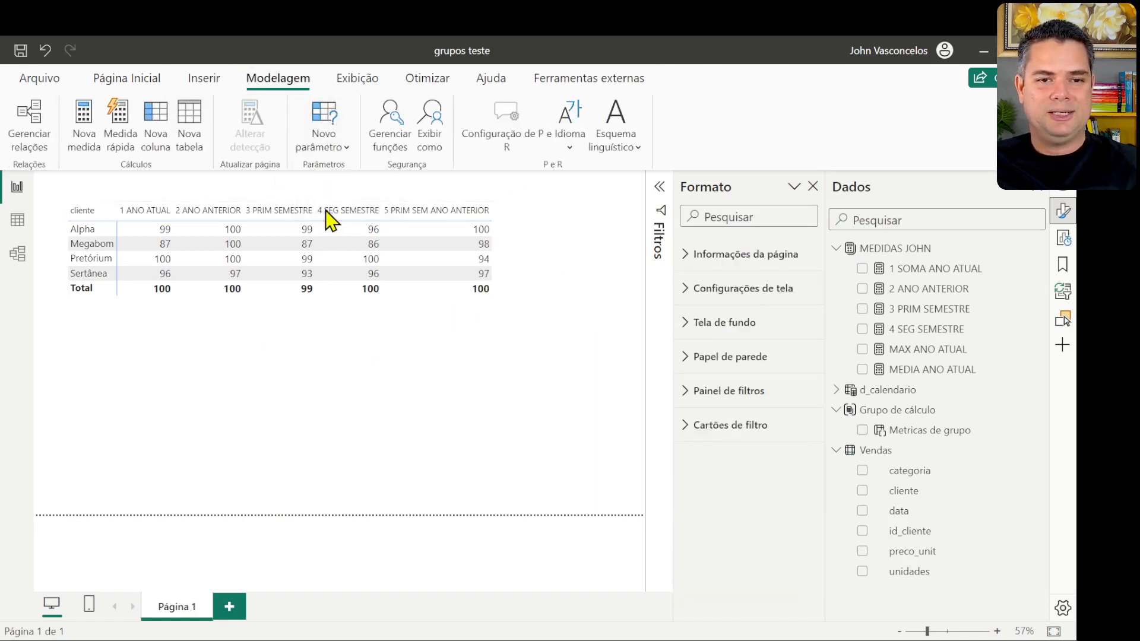
double_click(351, 236)
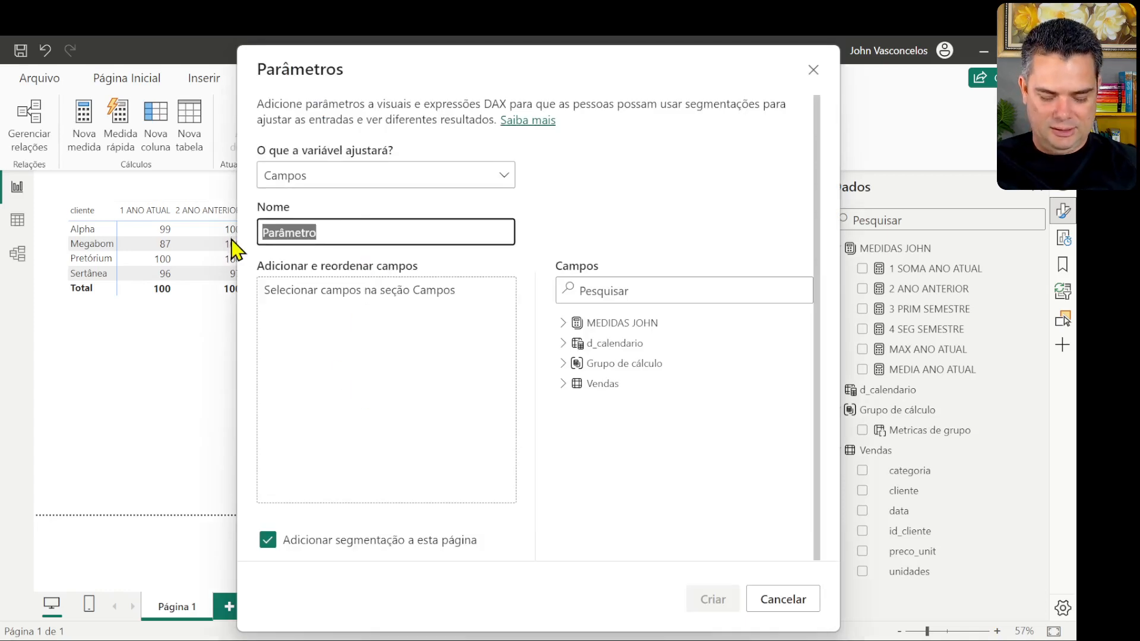
text(t)
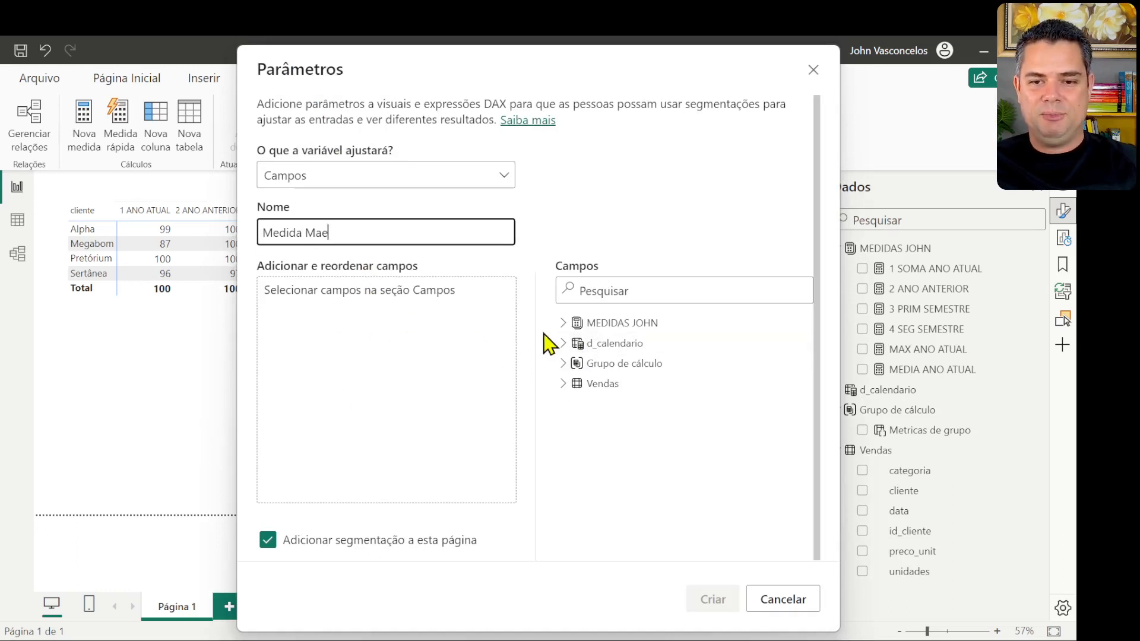
click(563, 323)
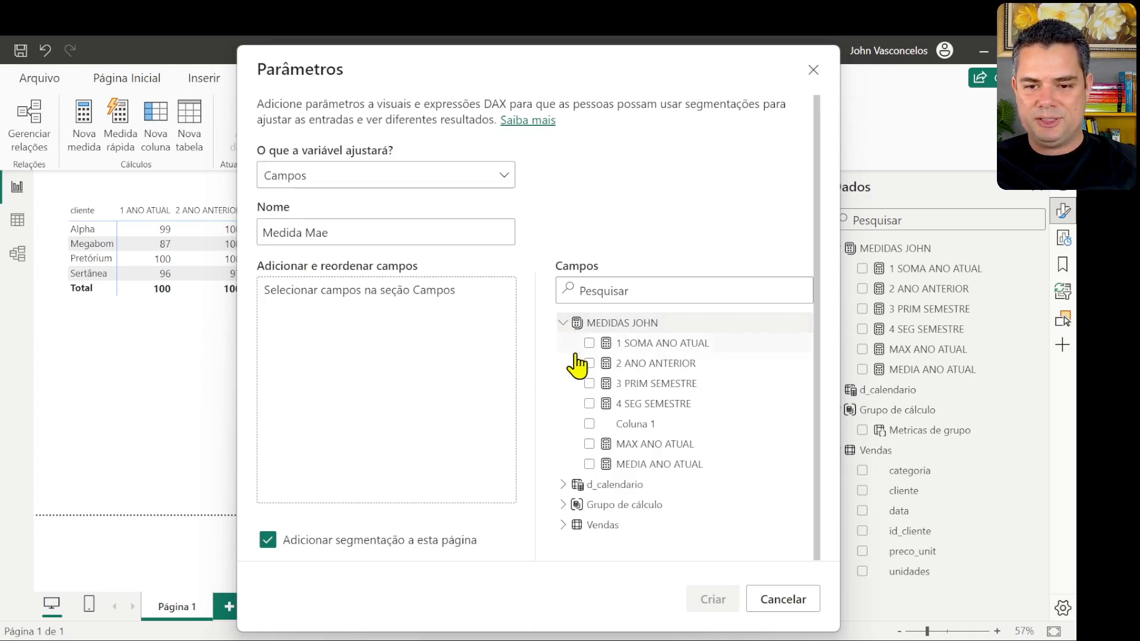
click(647, 345)
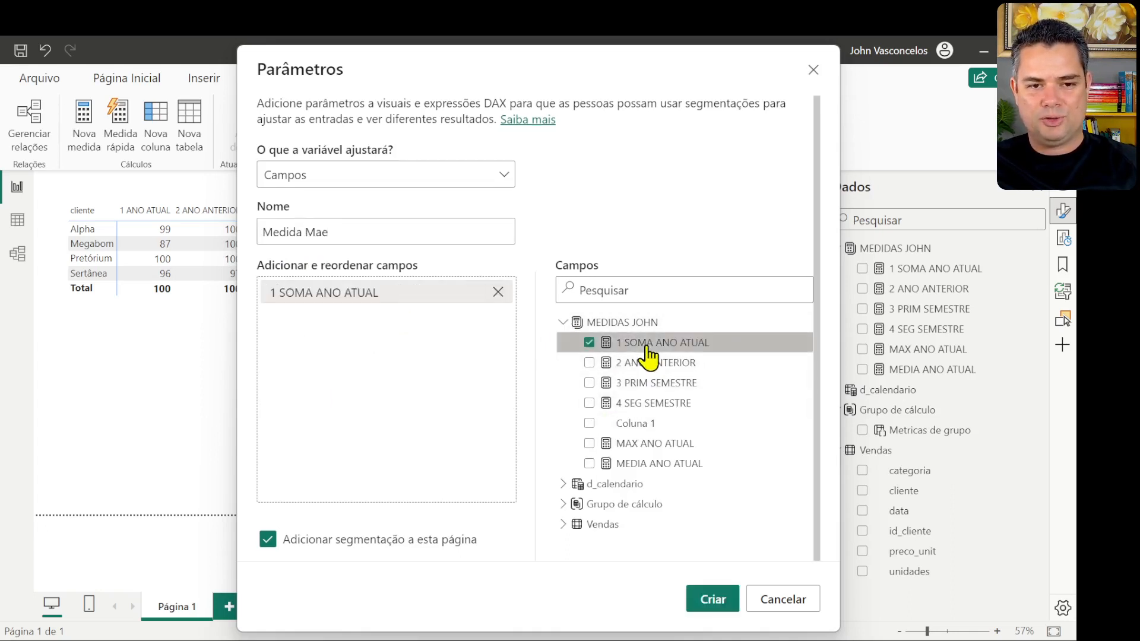
click(662, 446)
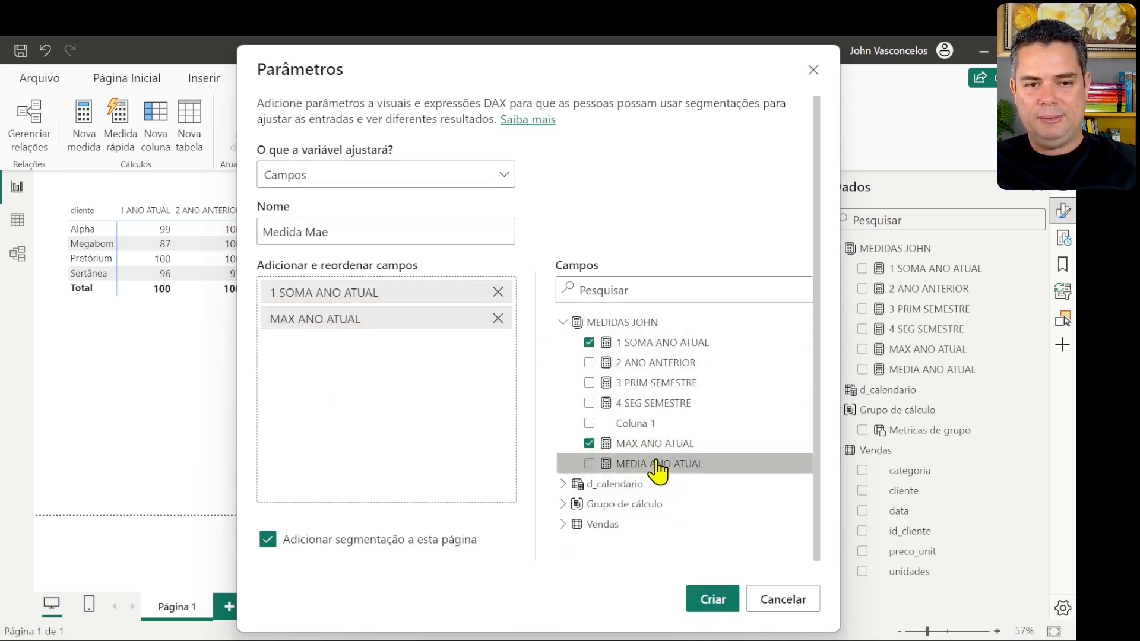
click(658, 464)
click(712, 599)
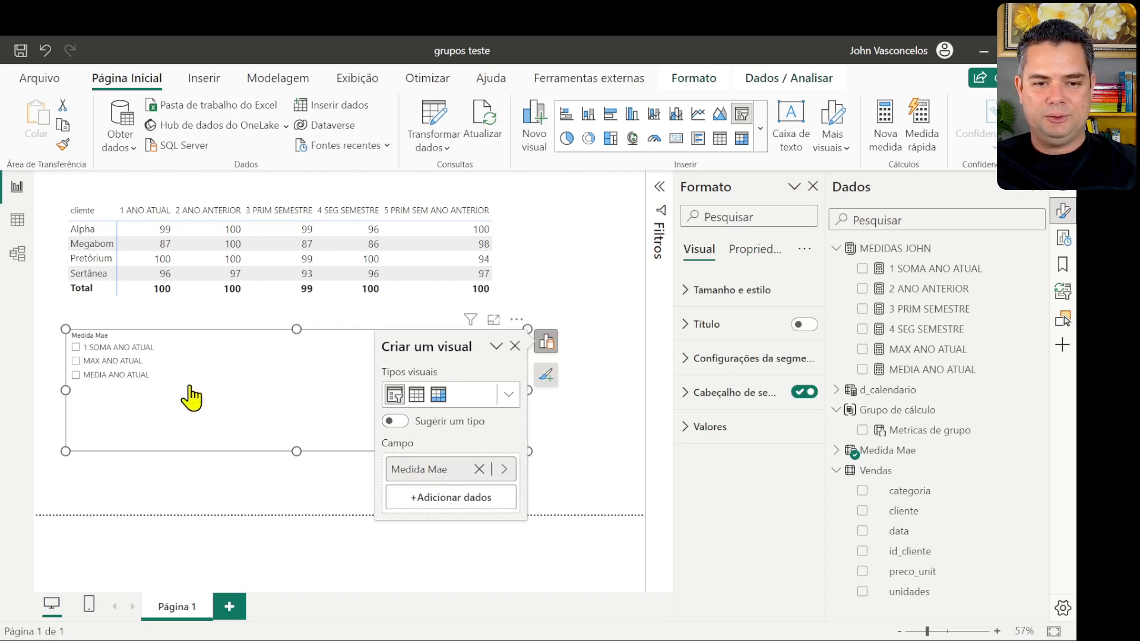
- Narrow the Medida Mae slicer to fit its entries, place it below the matrix's right end and select 1 SOMA ANO ATUAL in it
drag(224, 386, 244, 391)
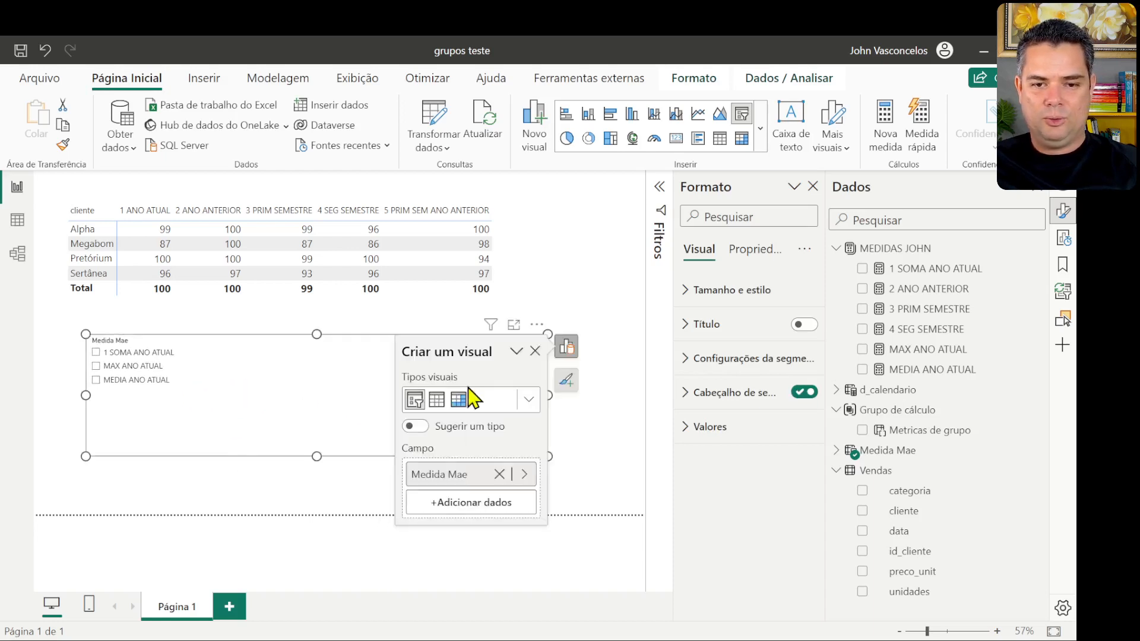
click(593, 438)
click(356, 418)
drag(544, 394, 214, 395)
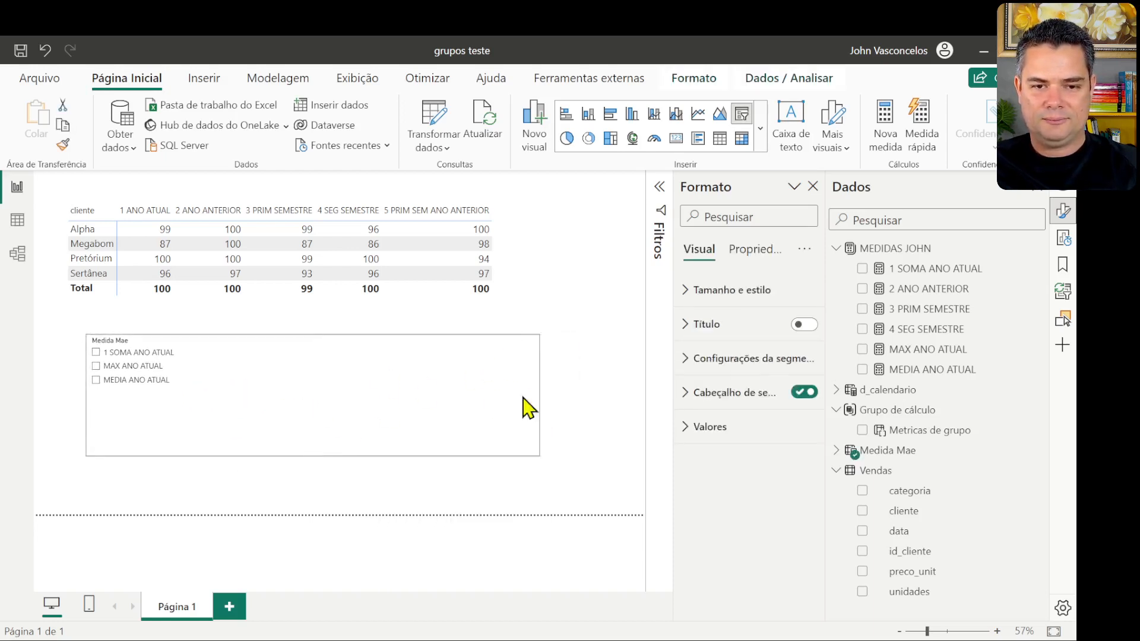
drag(162, 436, 539, 444)
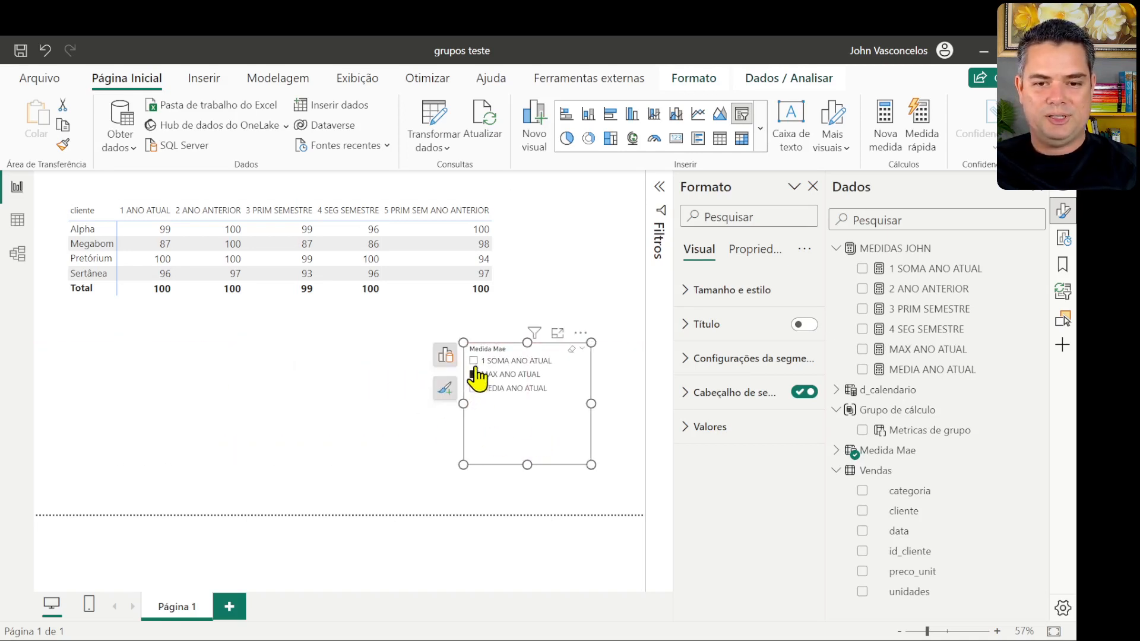
click(503, 272)
drag(575, 397, 581, 429)
- Replace the matrix's value field MAX ANO ATUAL with the Medida Mae field parameter
click(517, 256)
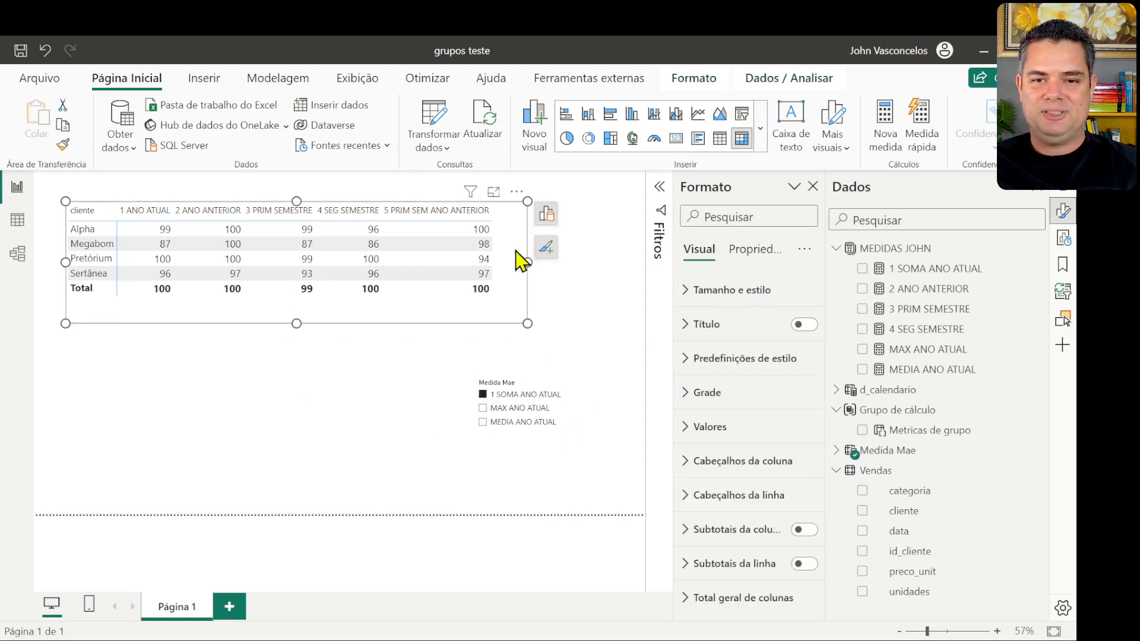
click(546, 218)
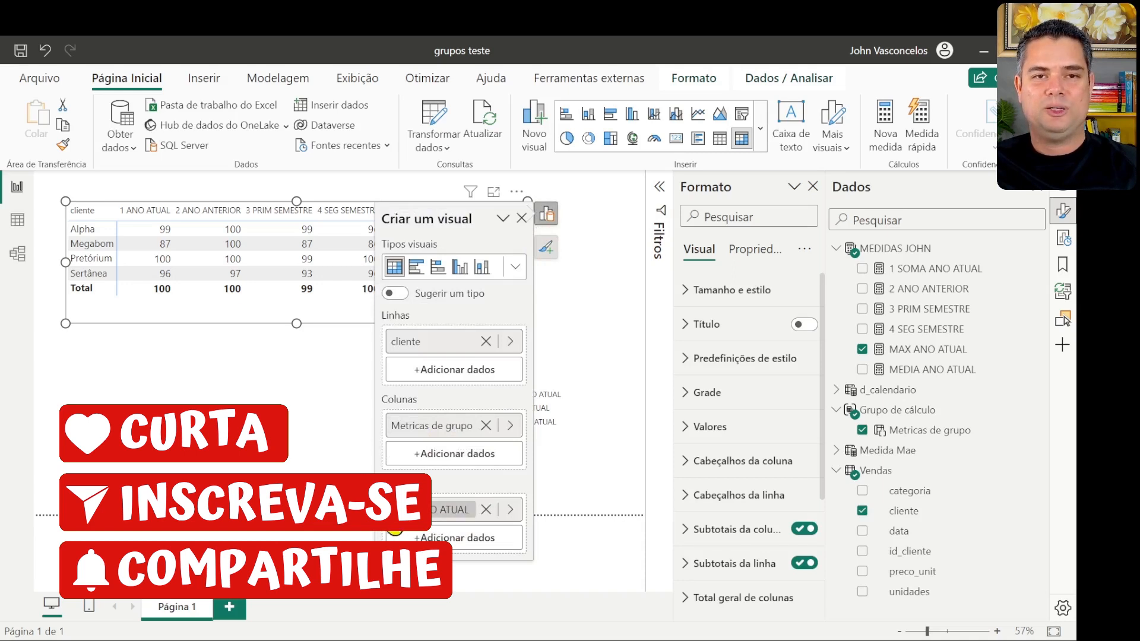
click(486, 510)
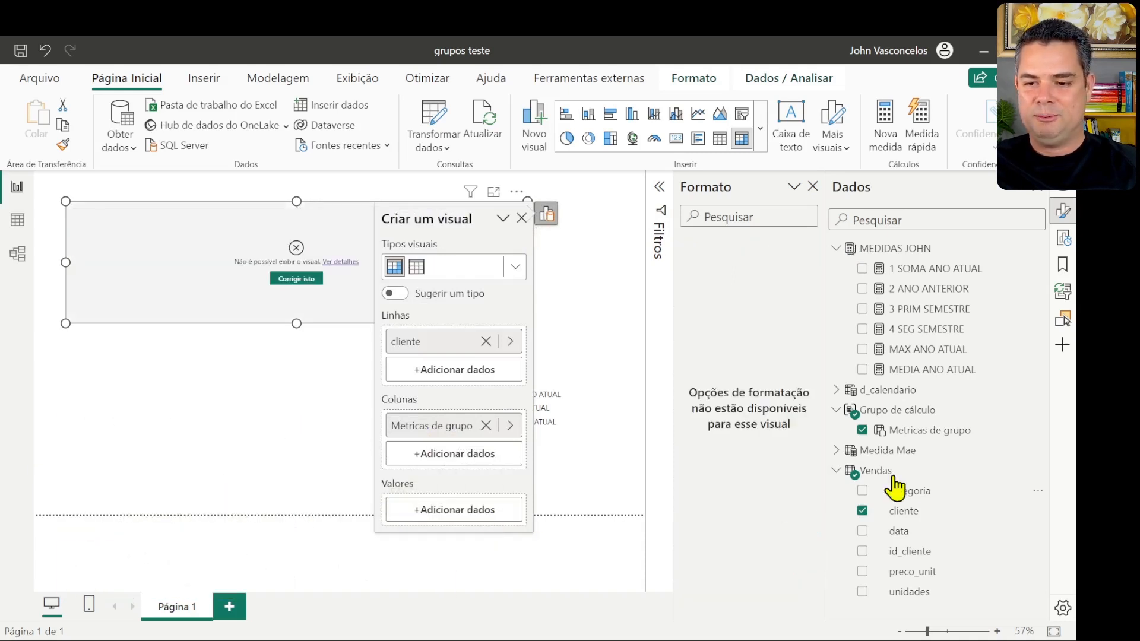
click(837, 451)
drag(903, 471, 458, 515)
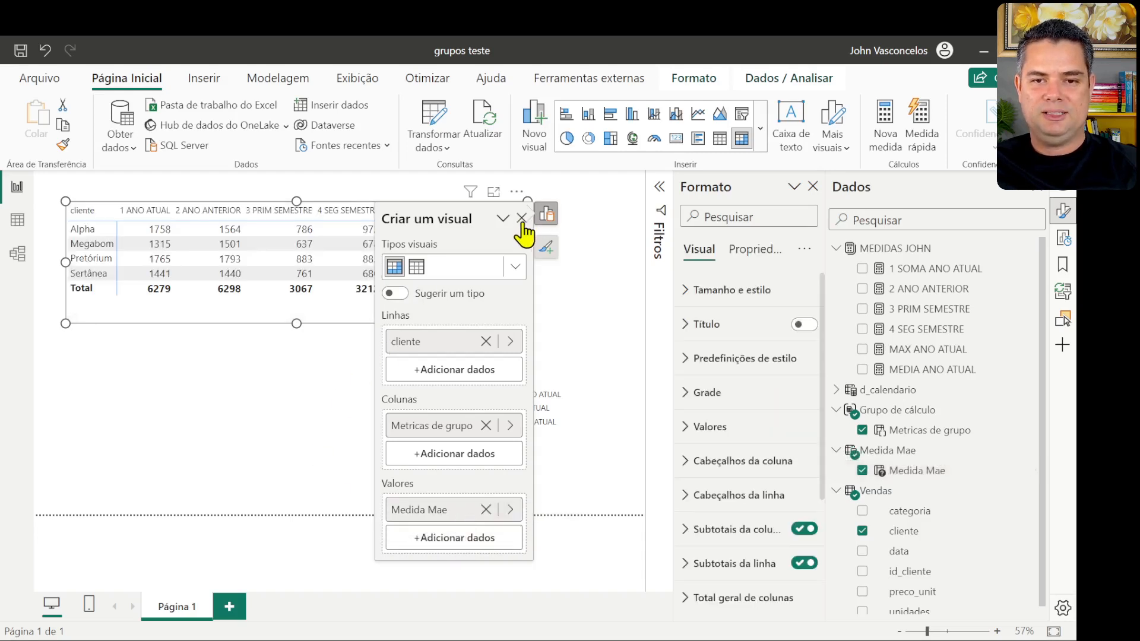
- Test the matrix by switching the Medida Mae slicer between MAX ANO ATUAL and MEDIA ANO ATUAL, ending on 1 SOMA ANO ATUAL
click(501, 427)
click(483, 408)
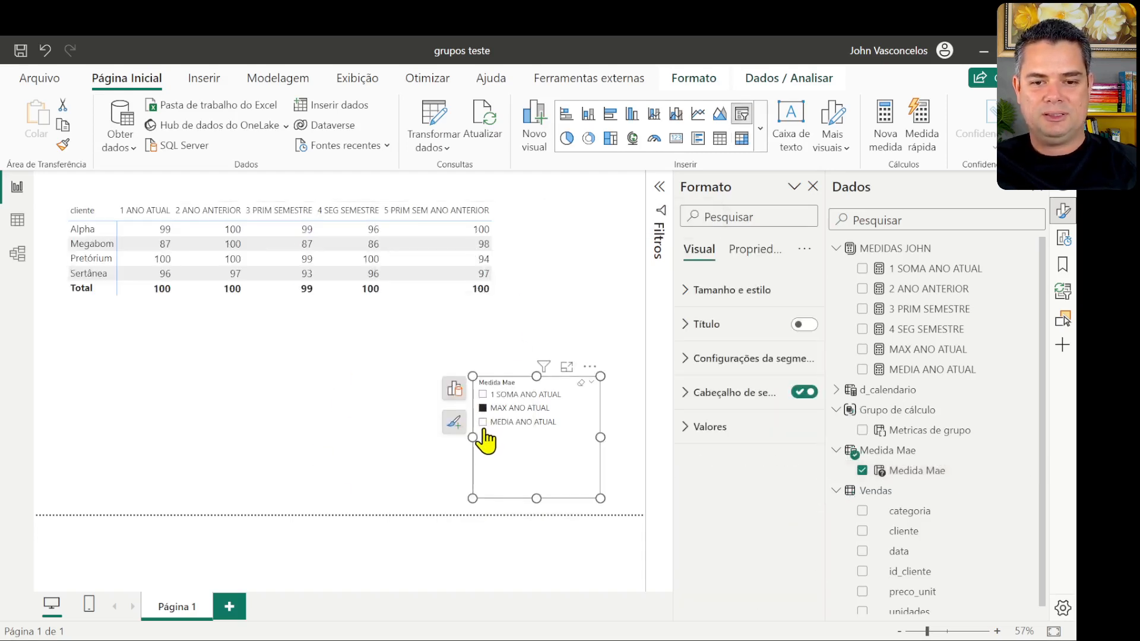
click(483, 421)
click(483, 408)
click(483, 408)
click(483, 408)
click(484, 422)
click(483, 394)
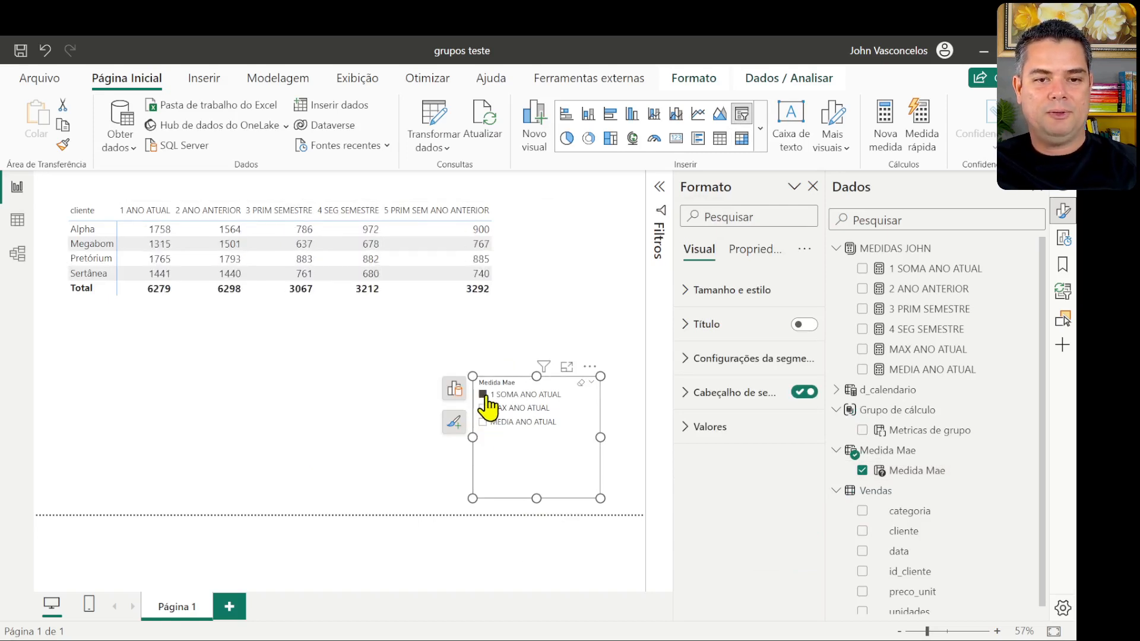
- Add a second slicer for Metricas de grupo, narrowed and placed beside the Medida Mae slicer below the matrix
click(206, 410)
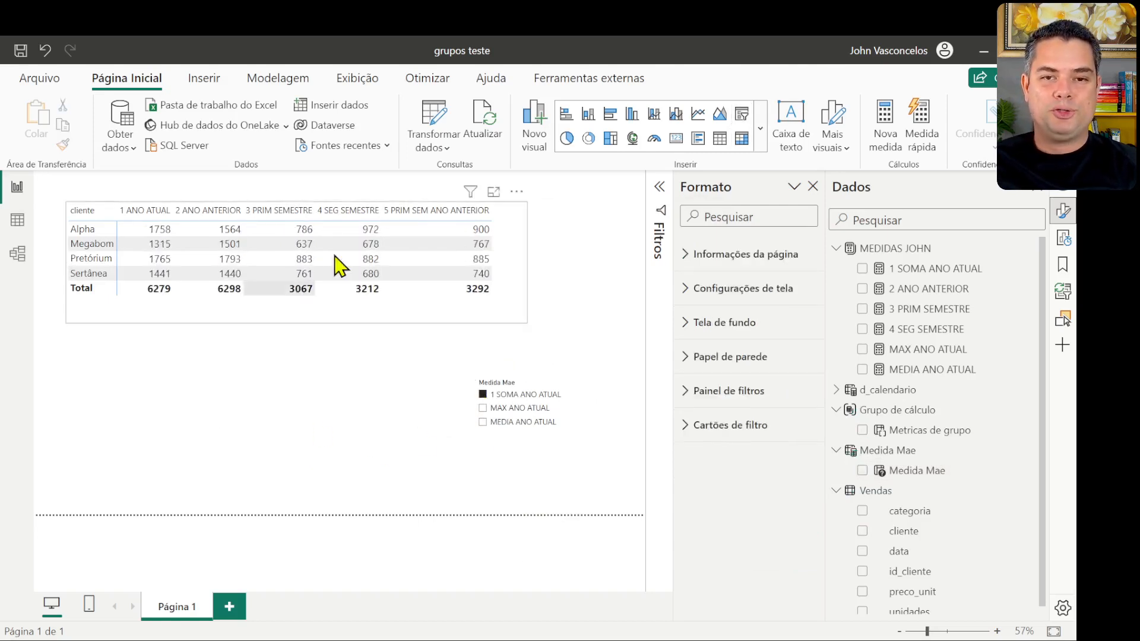
click(741, 116)
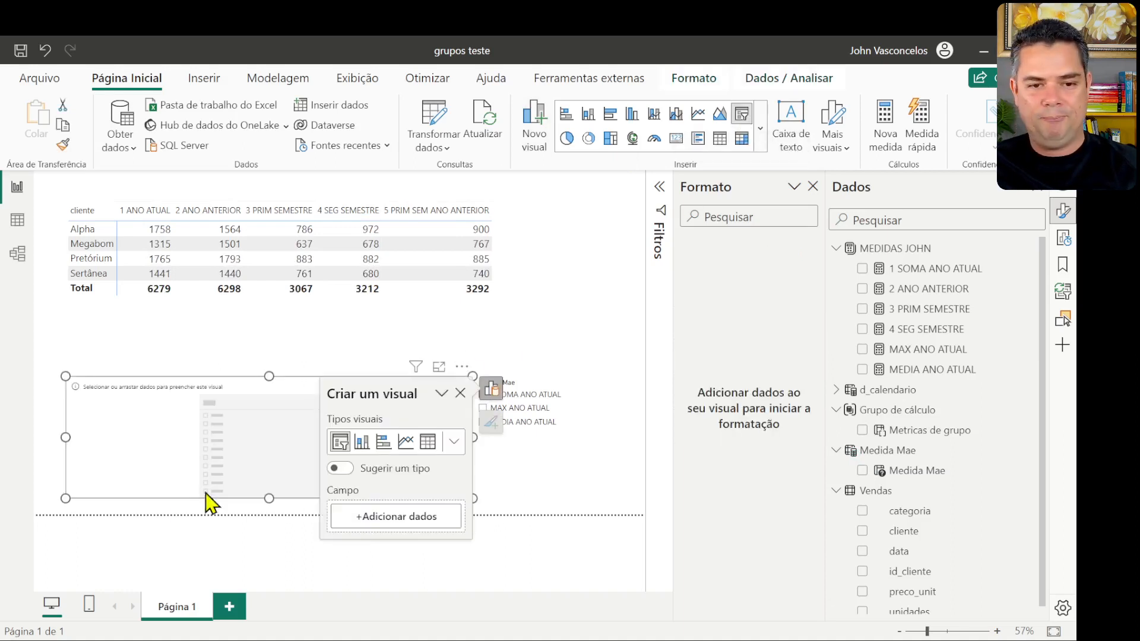
drag(65, 438, 291, 469)
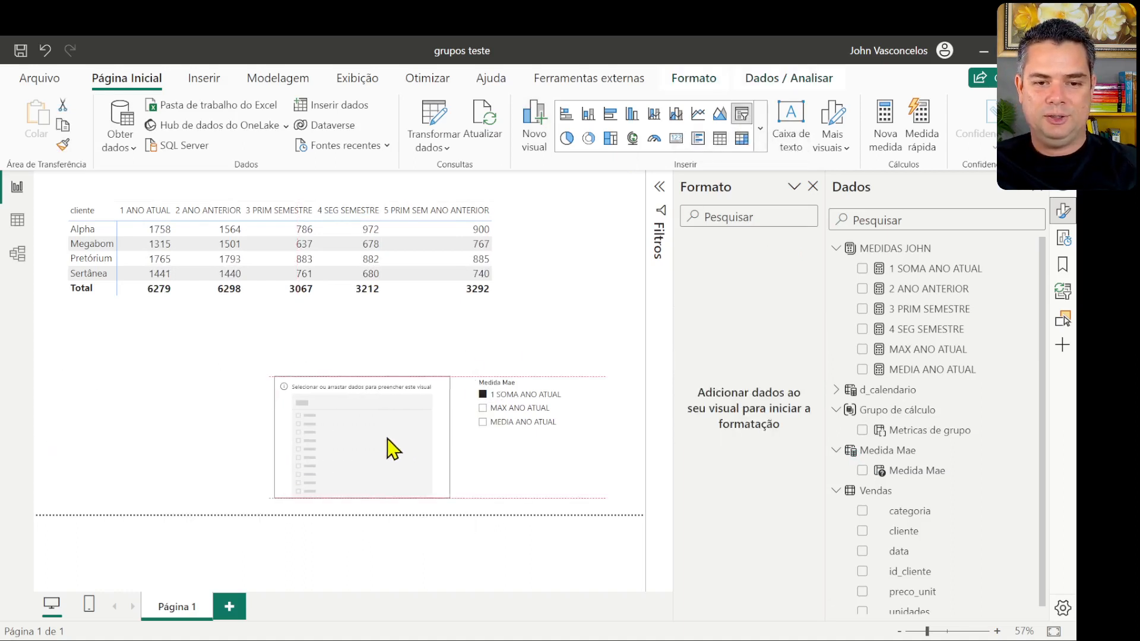
click(369, 433)
click(838, 249)
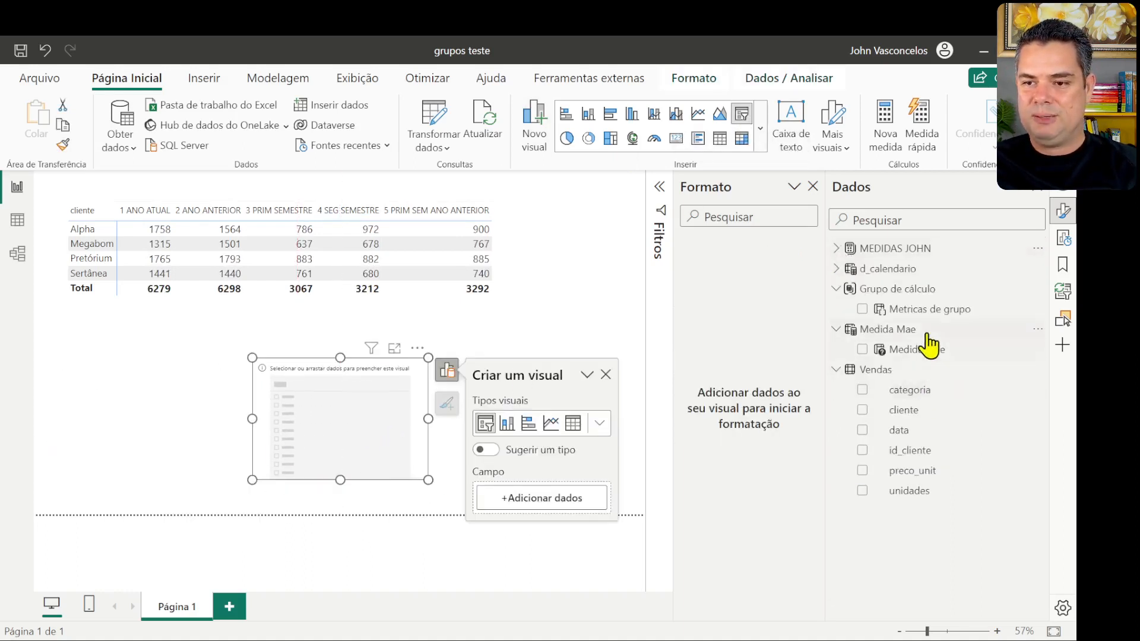
drag(920, 310, 333, 423)
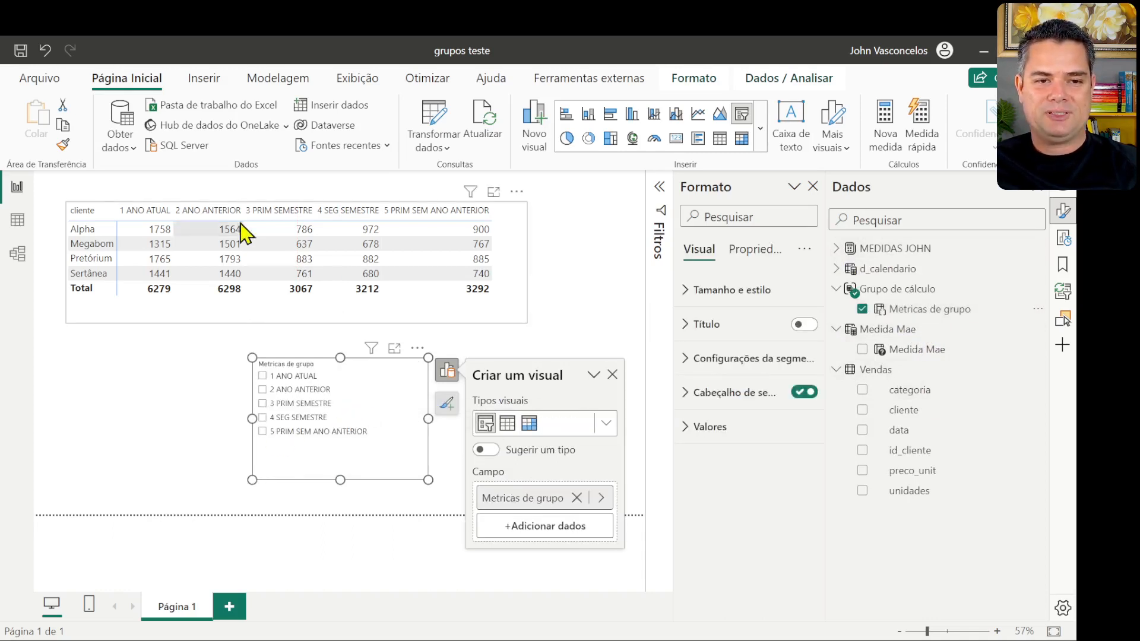
- Try single items in the Metricas de grupo slicer, then keep all items selected except 4 SEG SEMESTRE
click(262, 390)
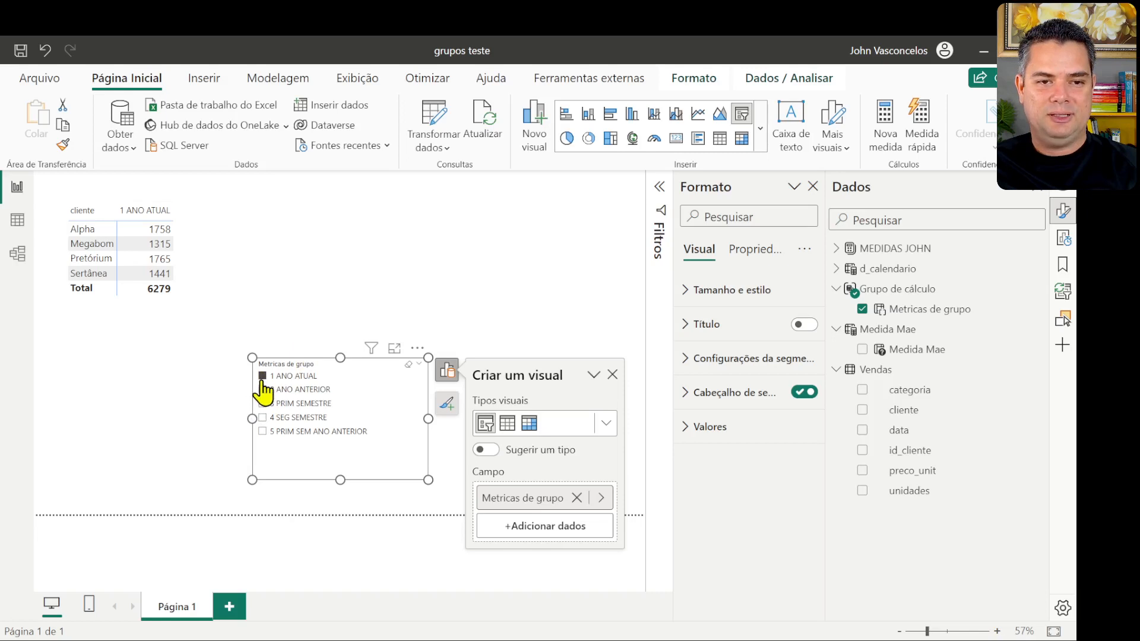
click(263, 404)
click(262, 431)
ctrl+click(262, 390)
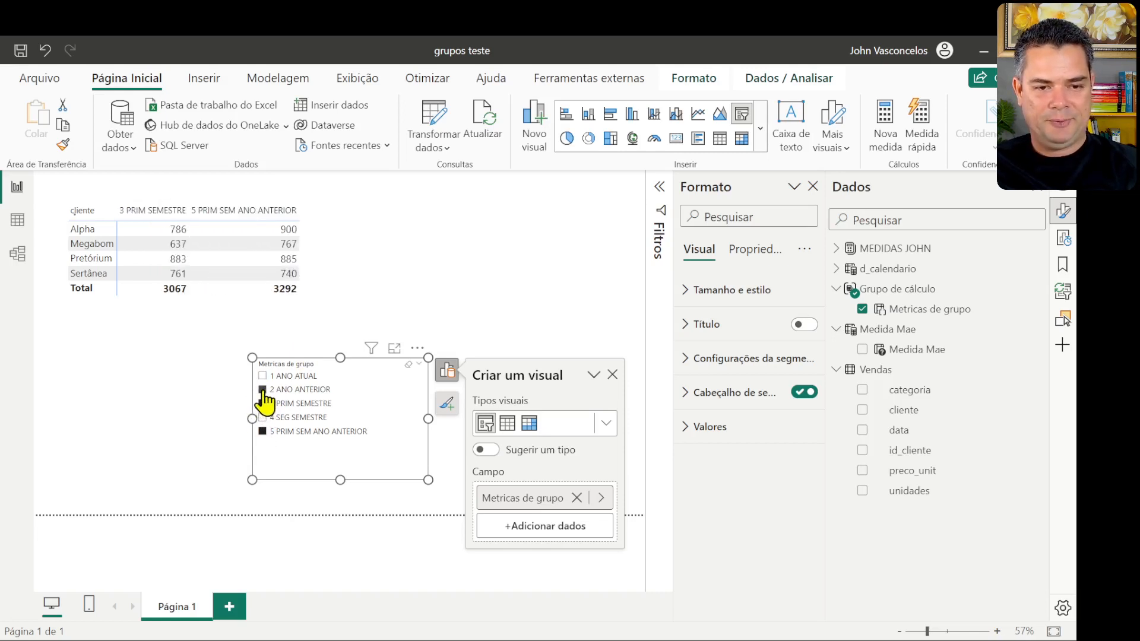
ctrl+click(262, 376)
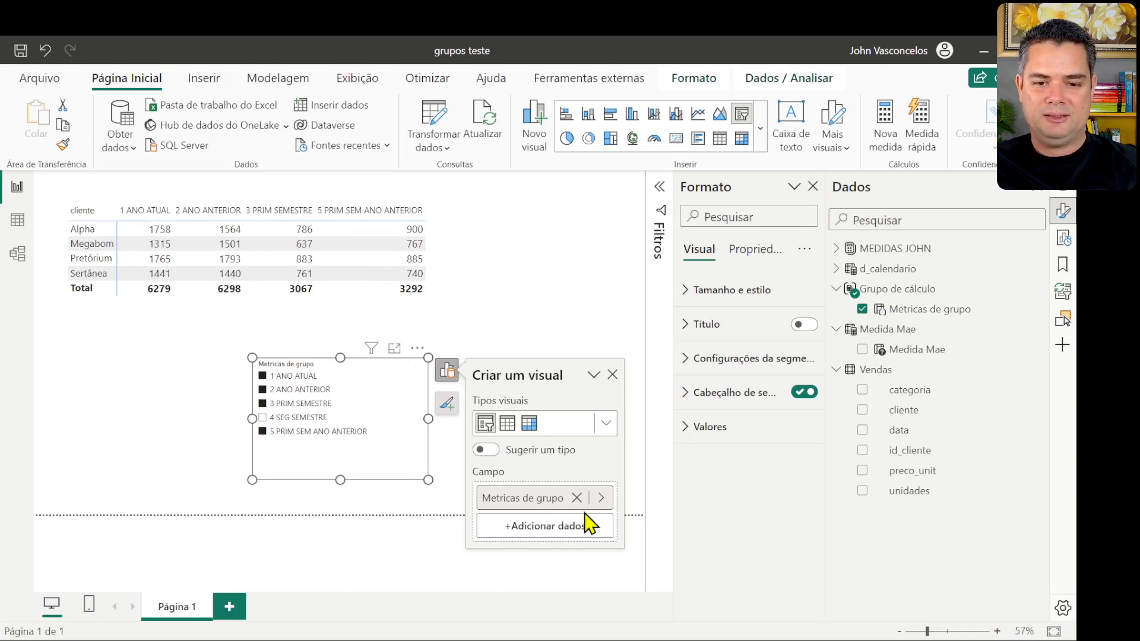
click(612, 374)
- Check the filtered matrix with MAX ANO ATUAL and MEDIA ANO ATUAL, returning the Medida Mae slicer to 1 SOMA ANO ATUAL
click(483, 408)
click(483, 422)
click(483, 394)
click(125, 436)
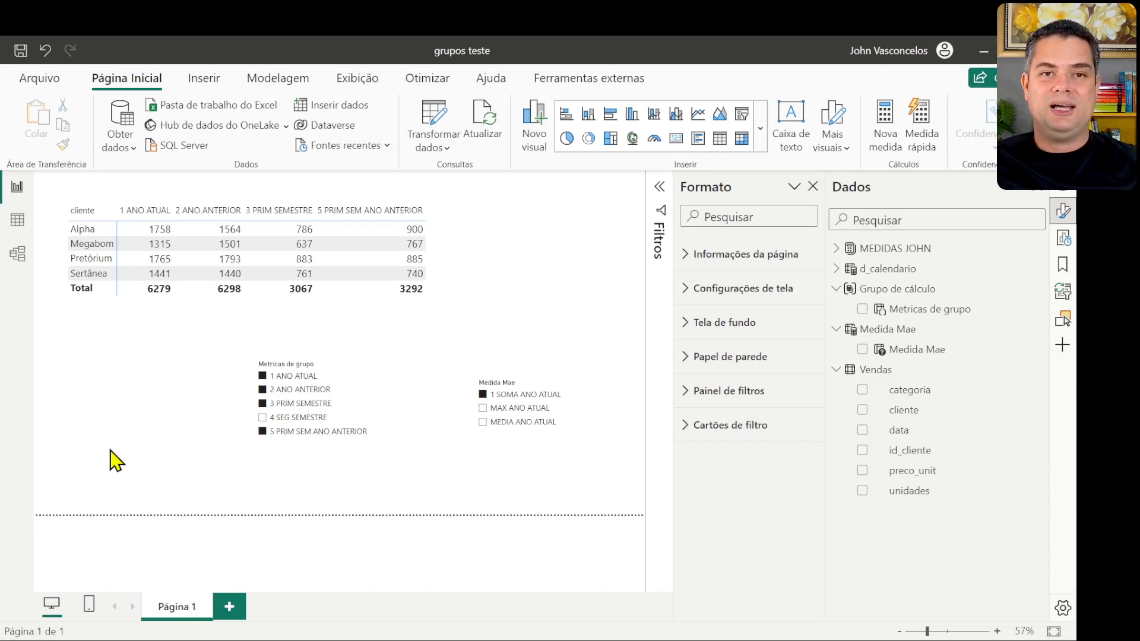
- Convert the matrix to a clustered column chart and select 2 ANO ANTERIOR, 3 PRIM SEMESTRE and 4 SEG SEMESTRE in the Metricas de grupo slicer
click(158, 312)
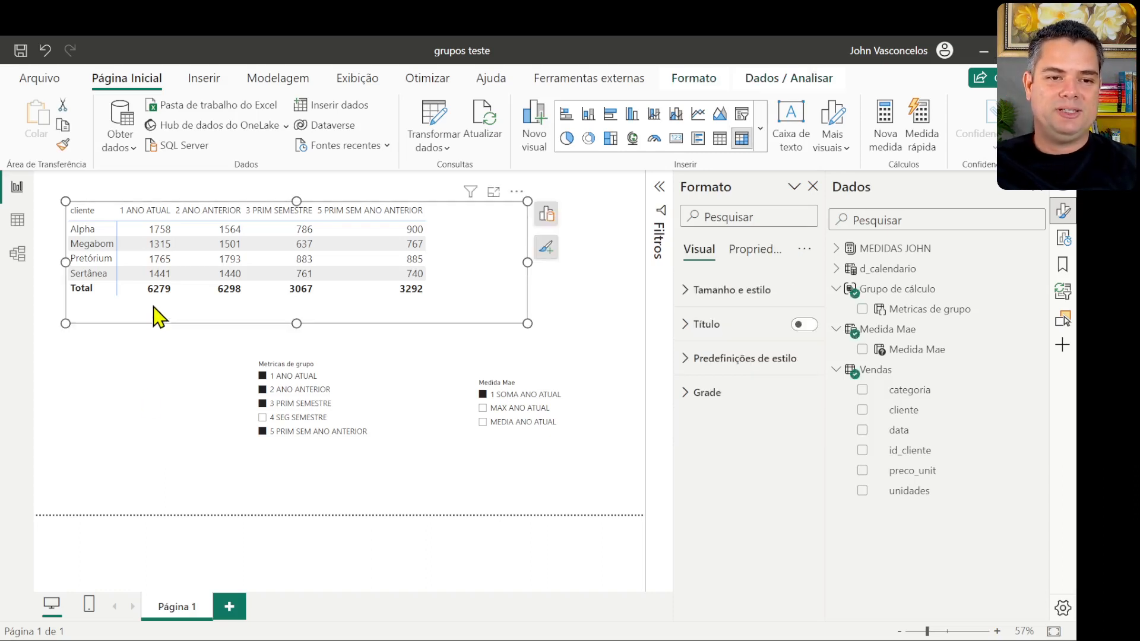
click(632, 113)
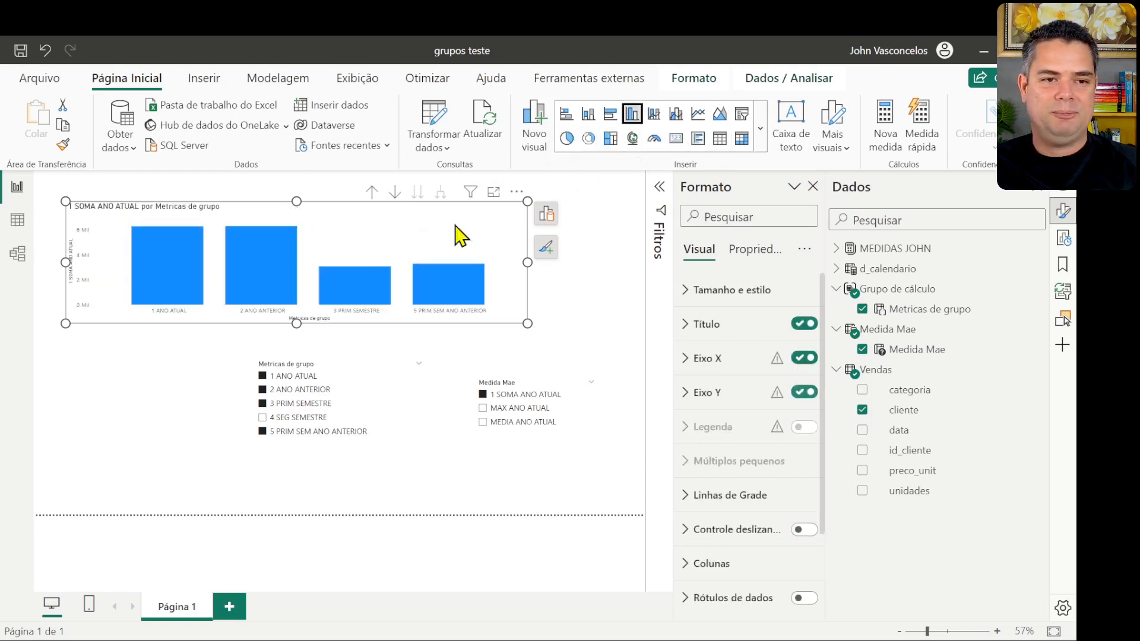
click(266, 389)
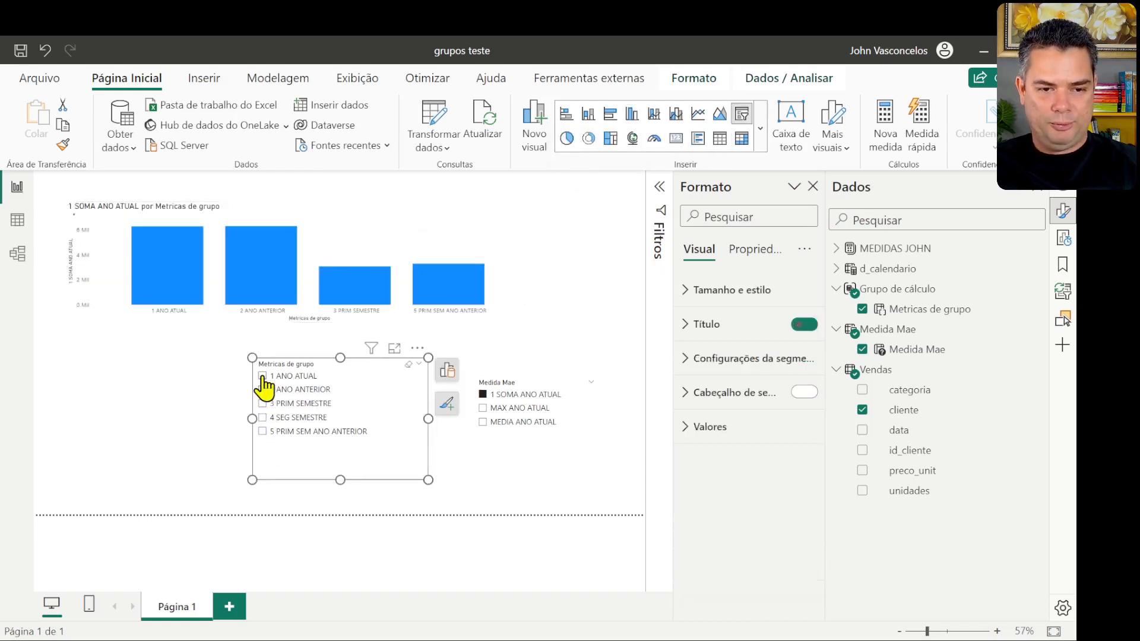
ctrl+click(265, 403)
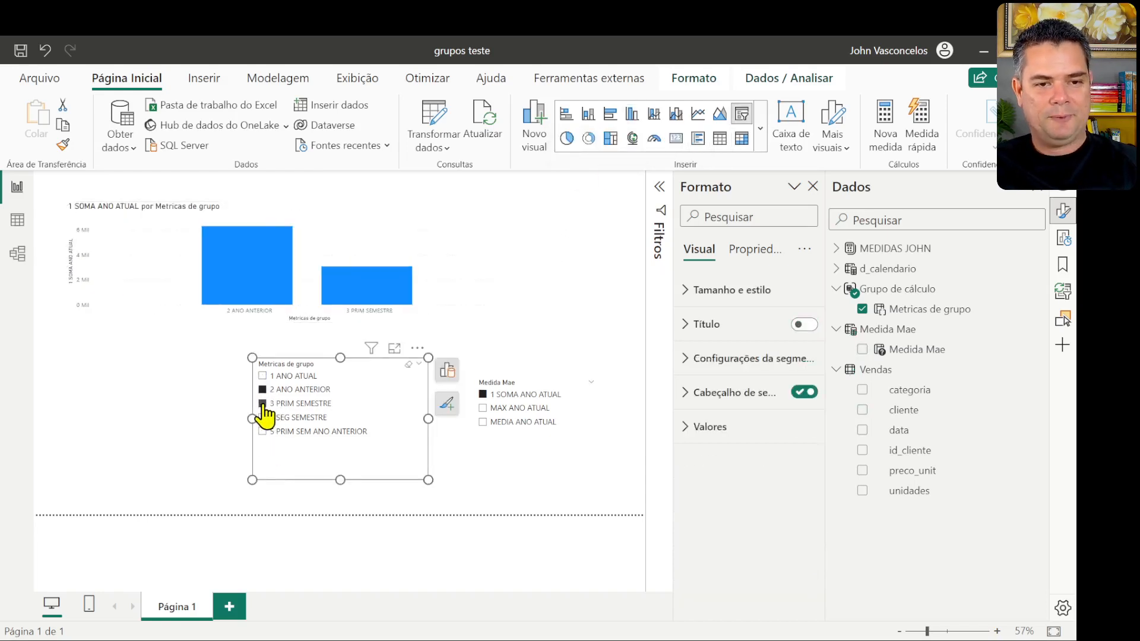
ctrl+click(266, 418)
- Compare the column chart for MAX ANO ATUAL and MEDIA ANO ATUAL, finishing with 1 SOMA ANO ATUAL in the Medida Mae slicer
drag(480, 410, 484, 413)
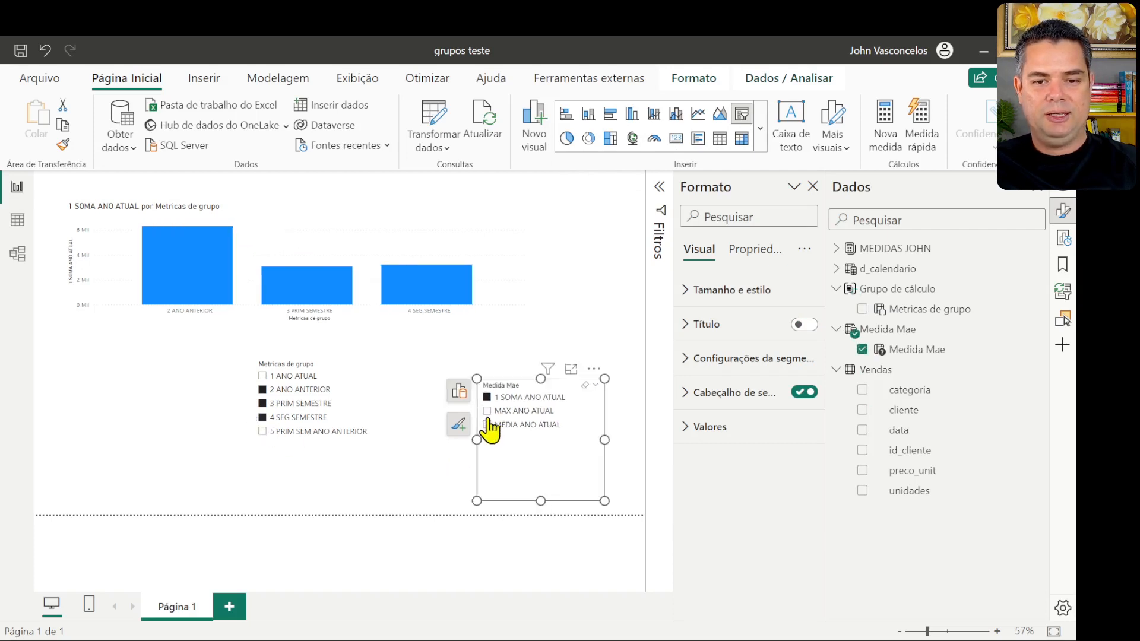
click(487, 411)
click(487, 424)
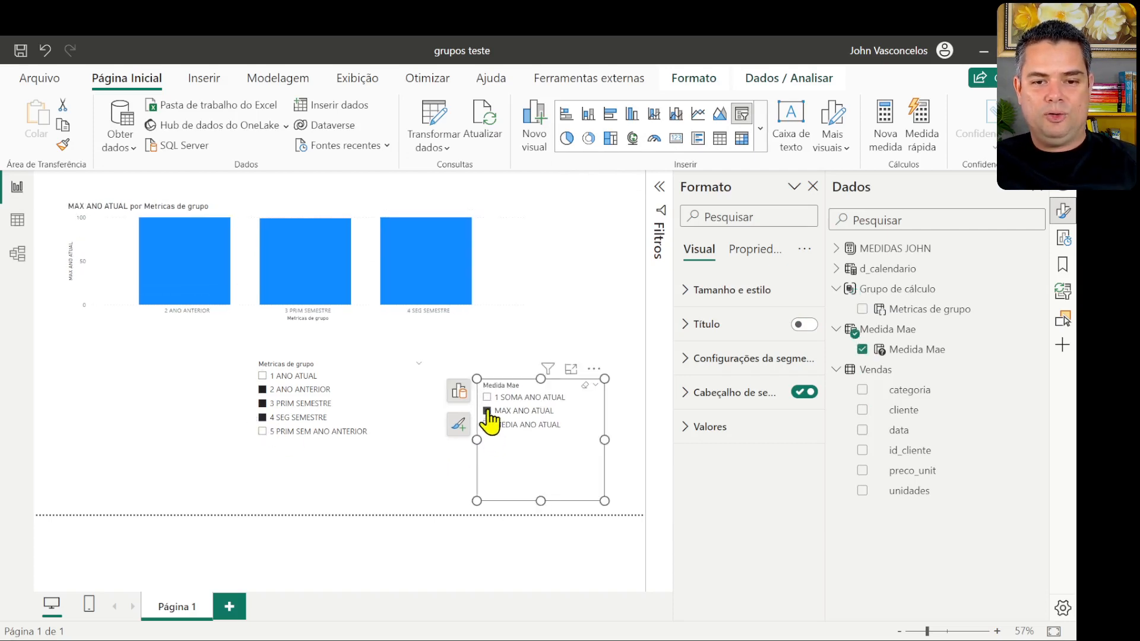
click(487, 397)
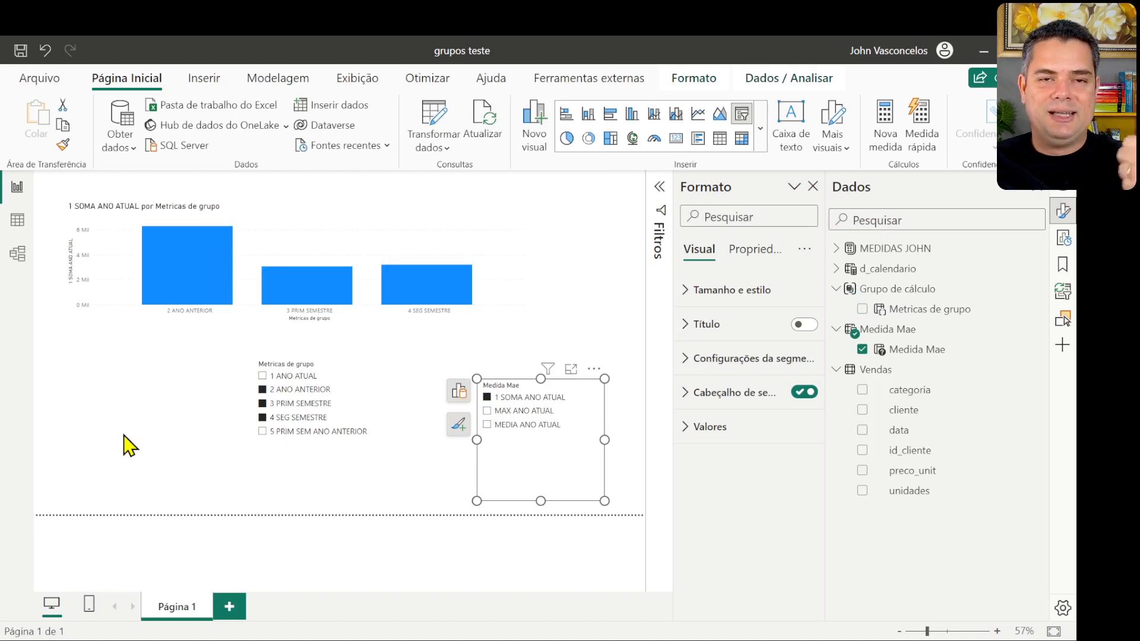